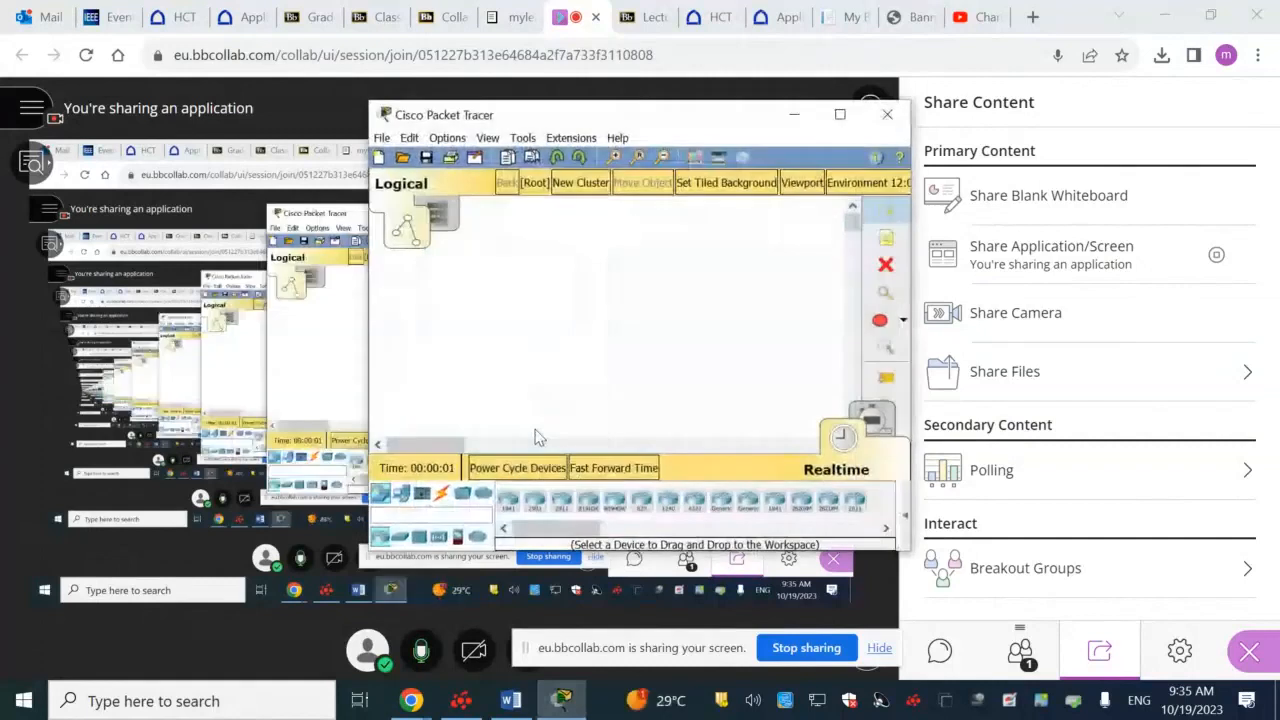
Open the lab09 file from the cis1103 folder and maximize the program window
click(382, 139)
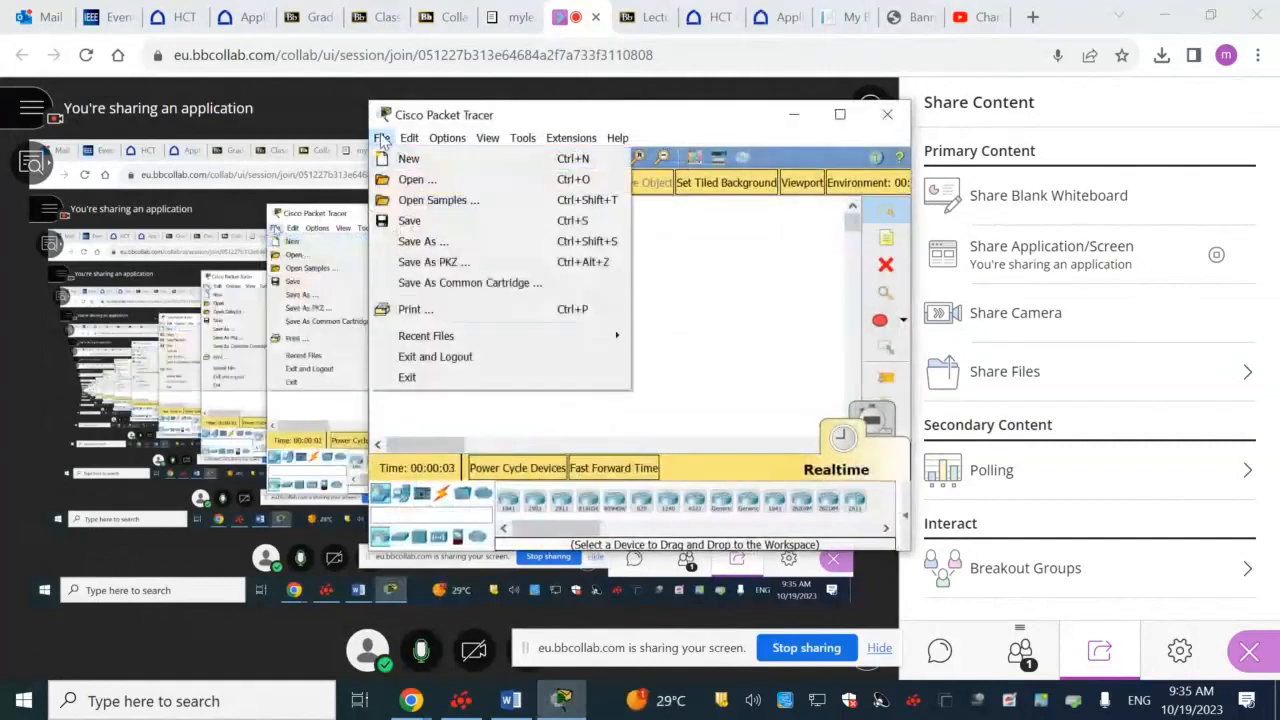
click(405, 179)
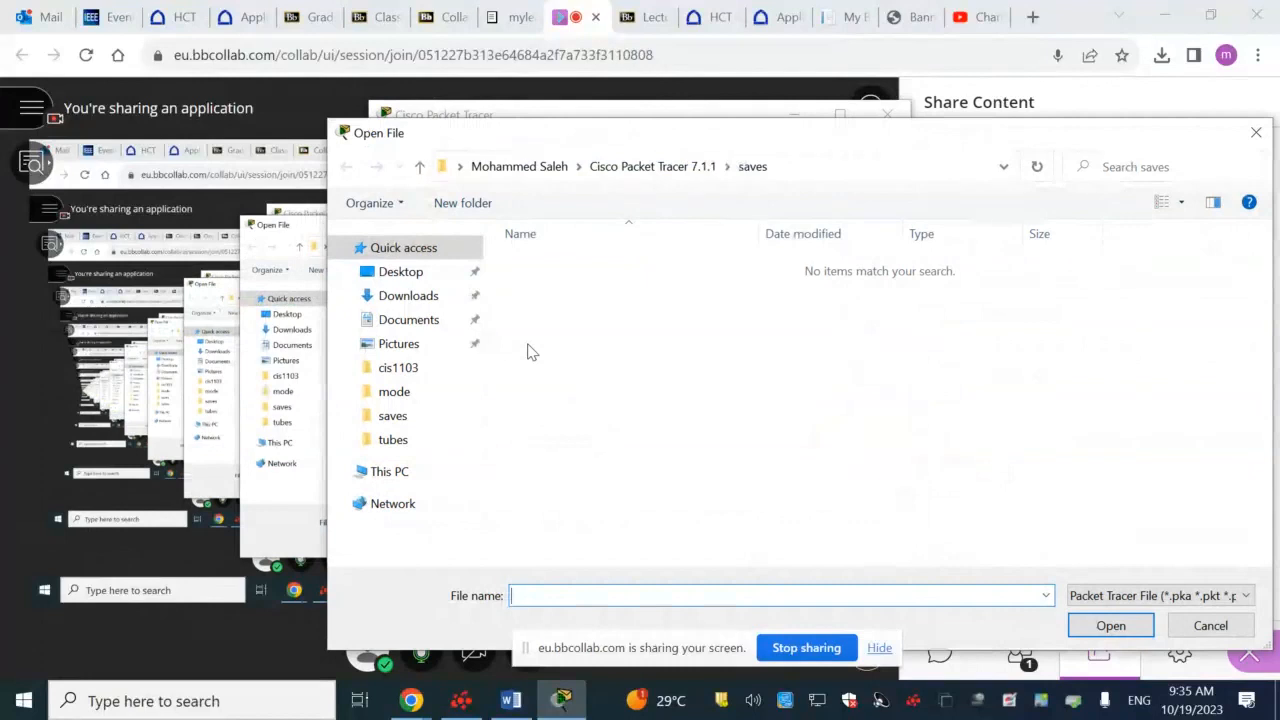
click(398, 367)
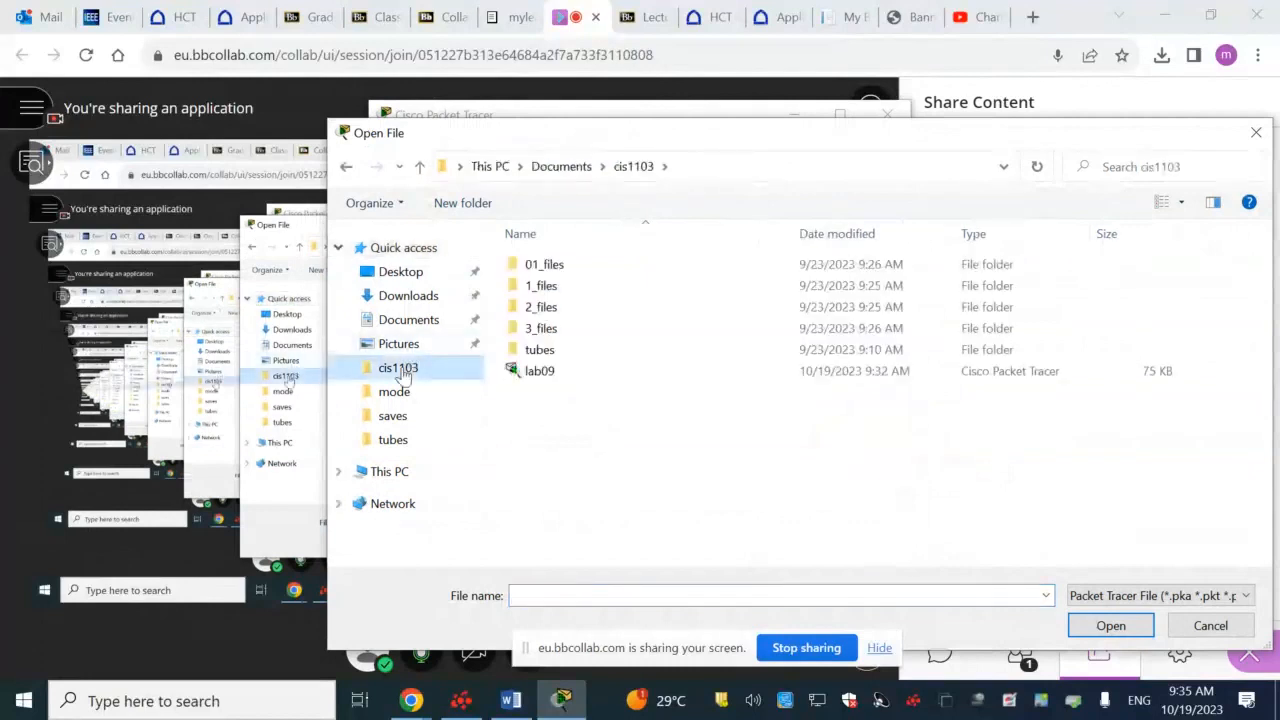
click(555, 372)
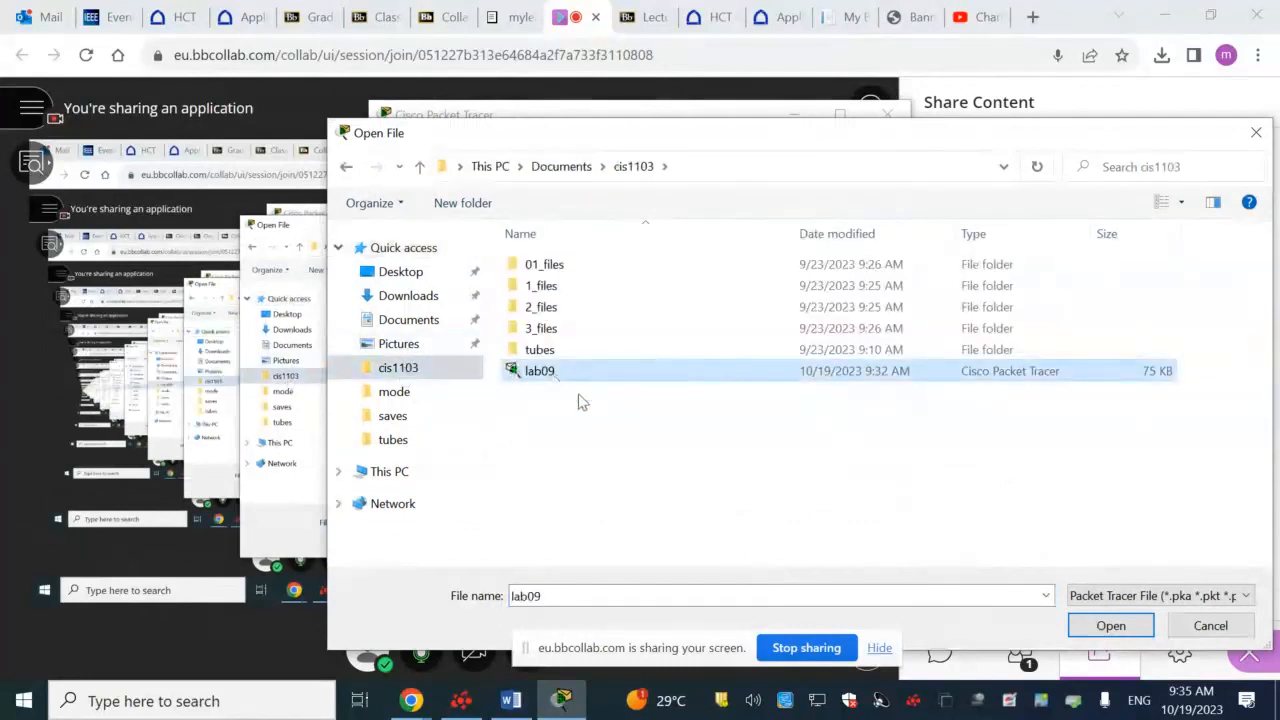
click(1108, 626)
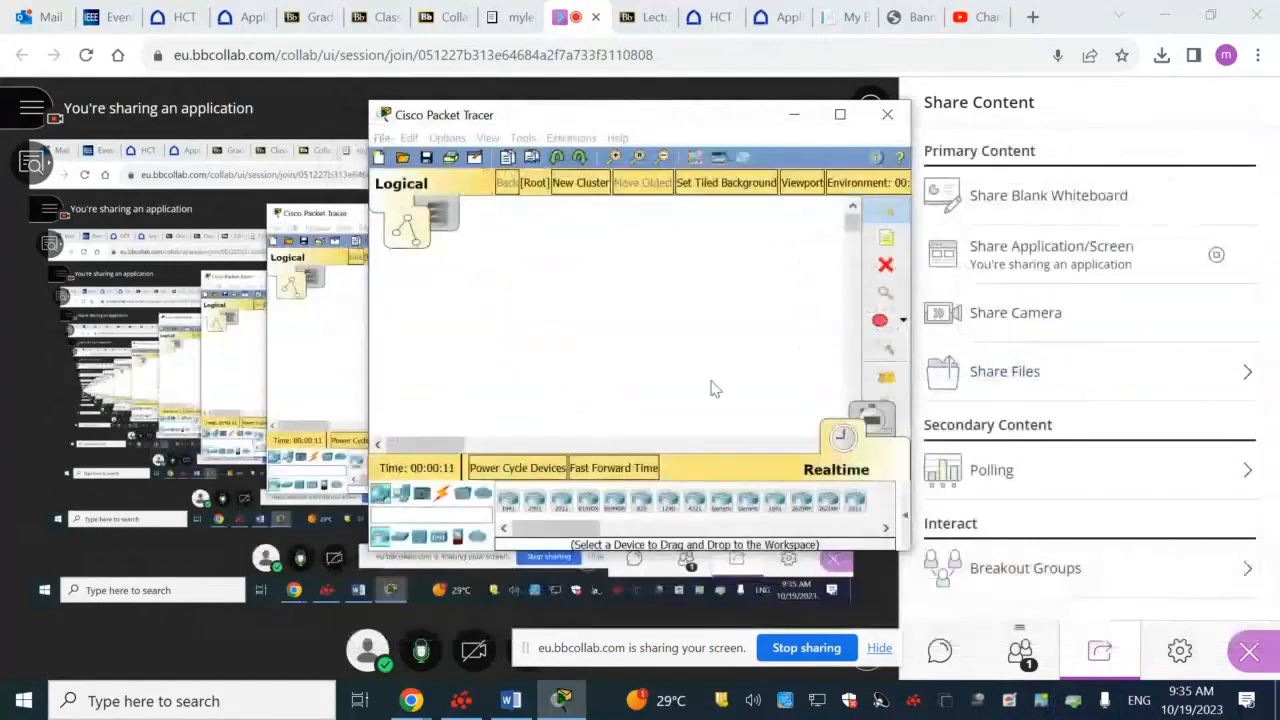
click(840, 114)
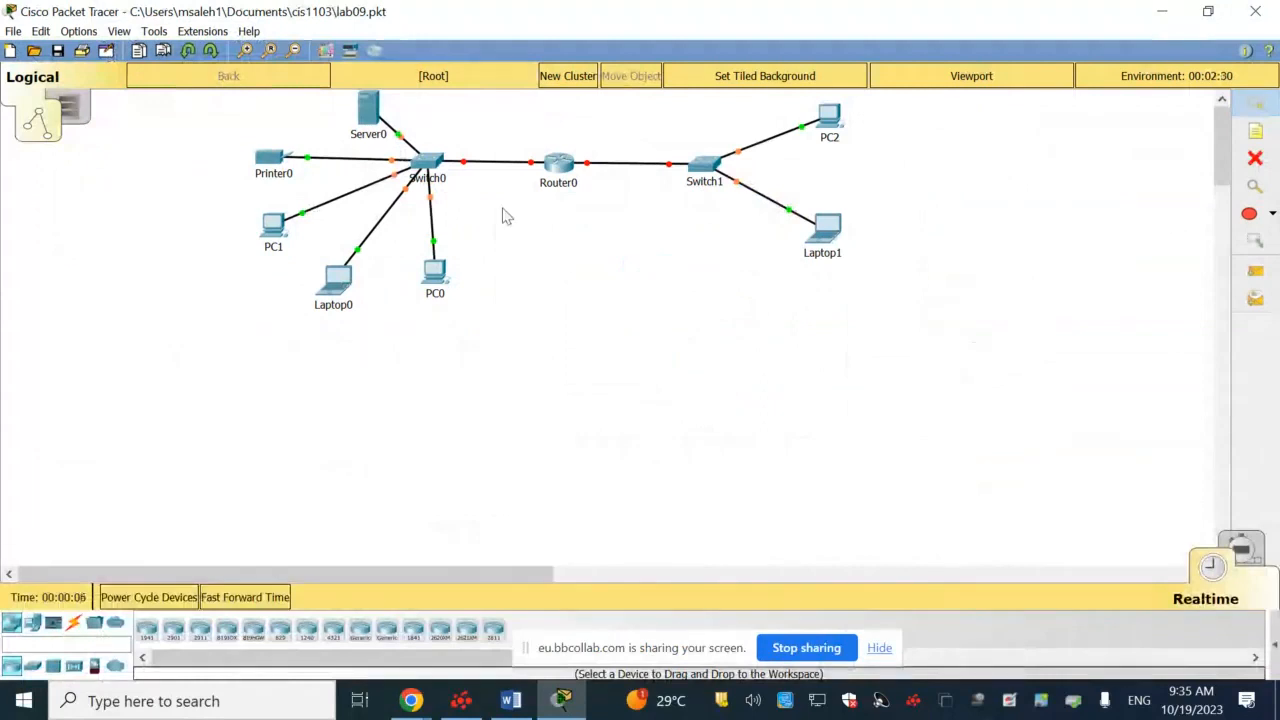
Try to move Server0 away from Switch0, and dismiss the crash report and survey page without saving a diagnostic file
click(365, 106)
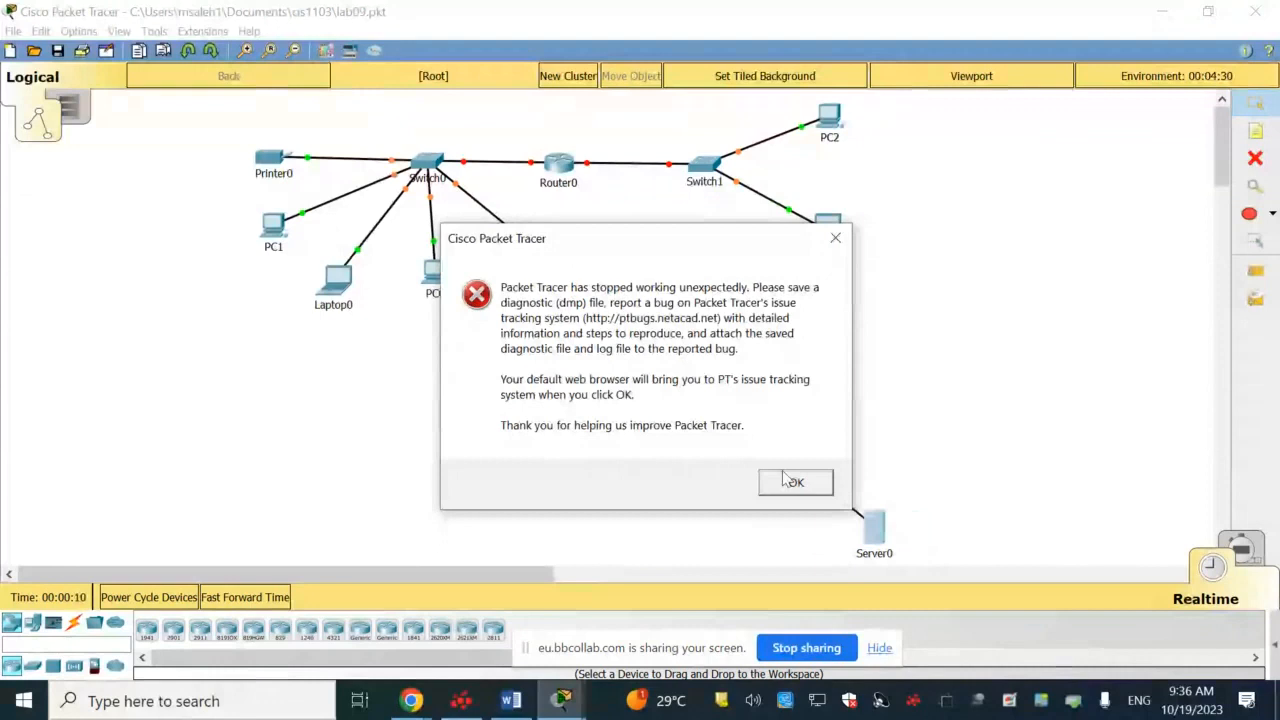
click(835, 238)
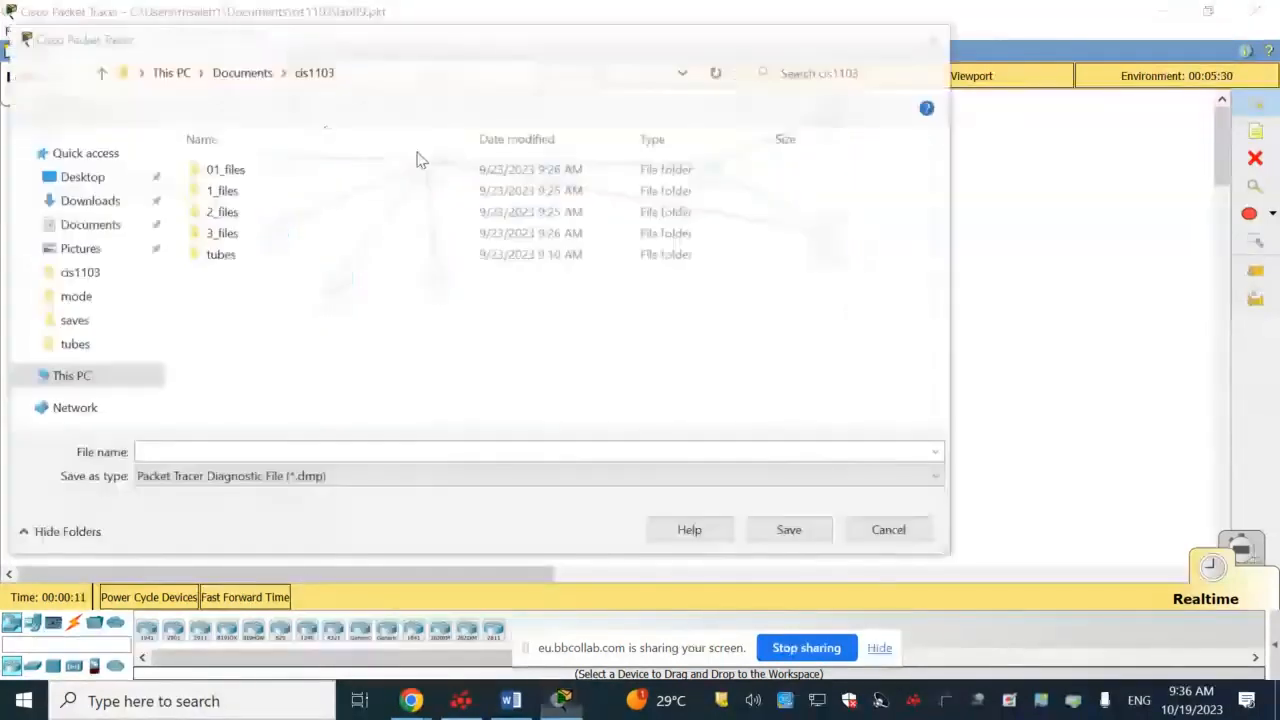
click(888, 529)
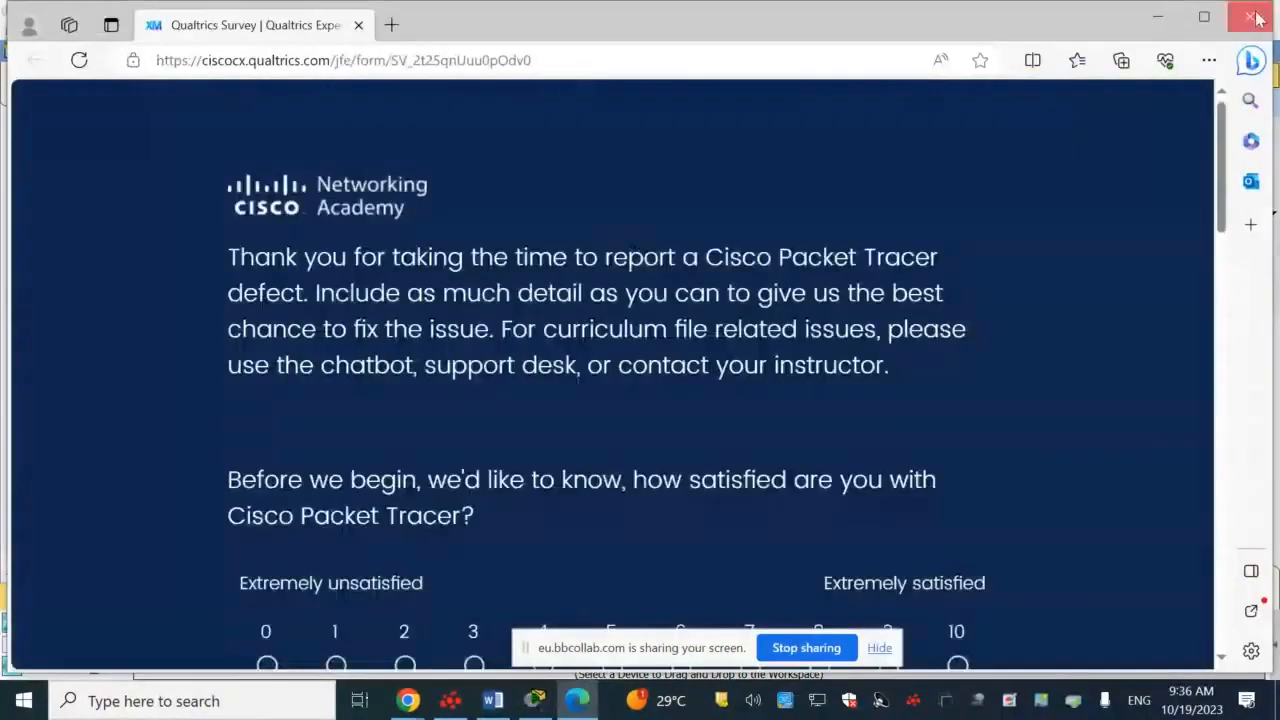
click(1252, 15)
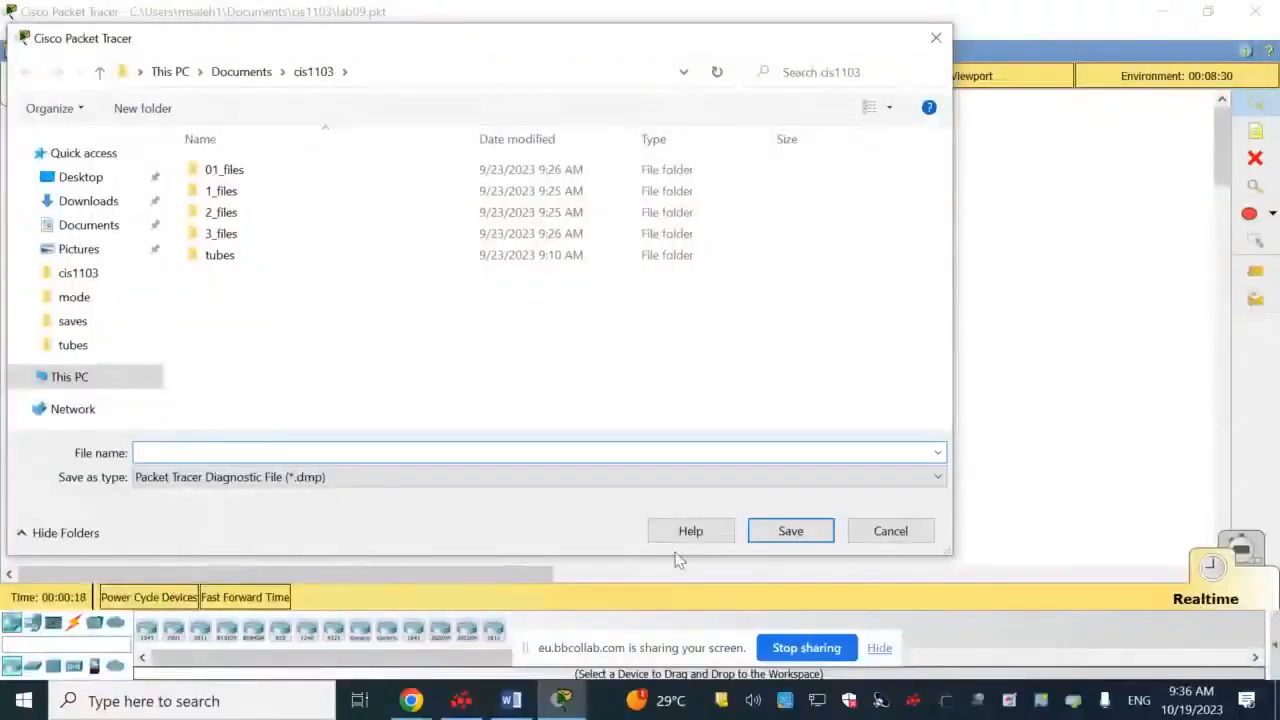
click(892, 531)
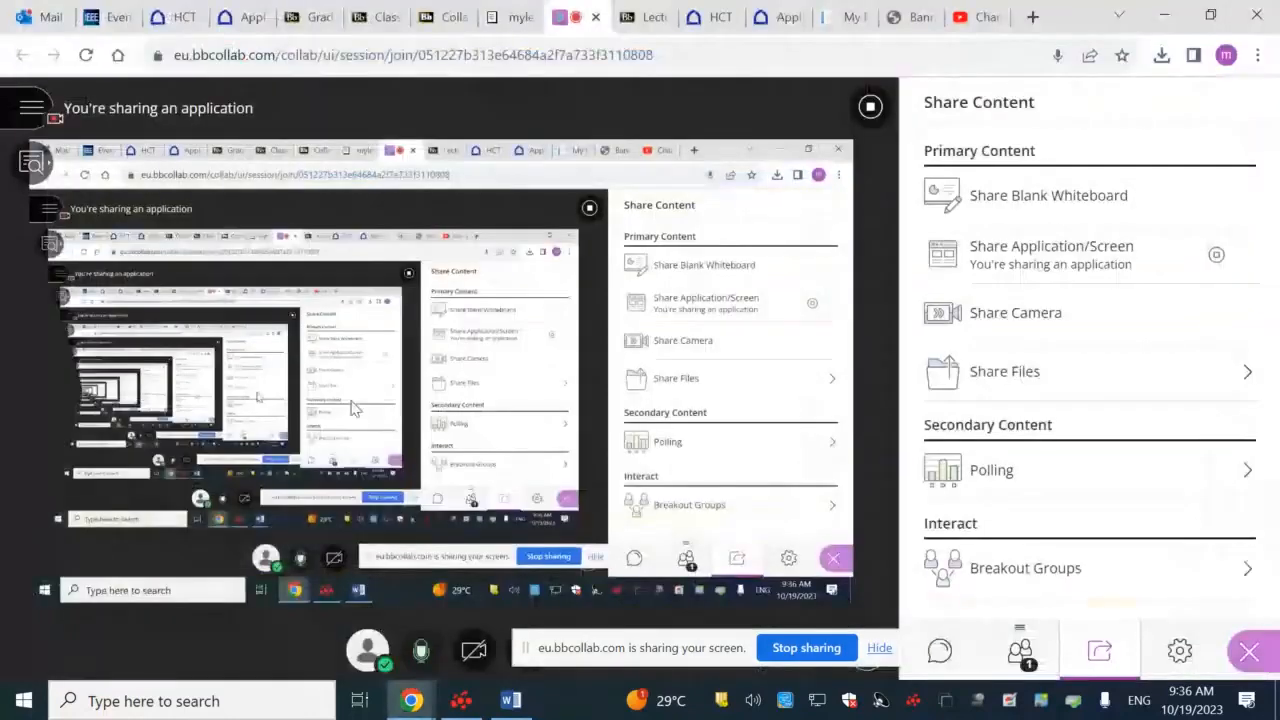
Search Windows for "packet" and launch Cisco Packet Tracer
click(22, 702)
text(packet)
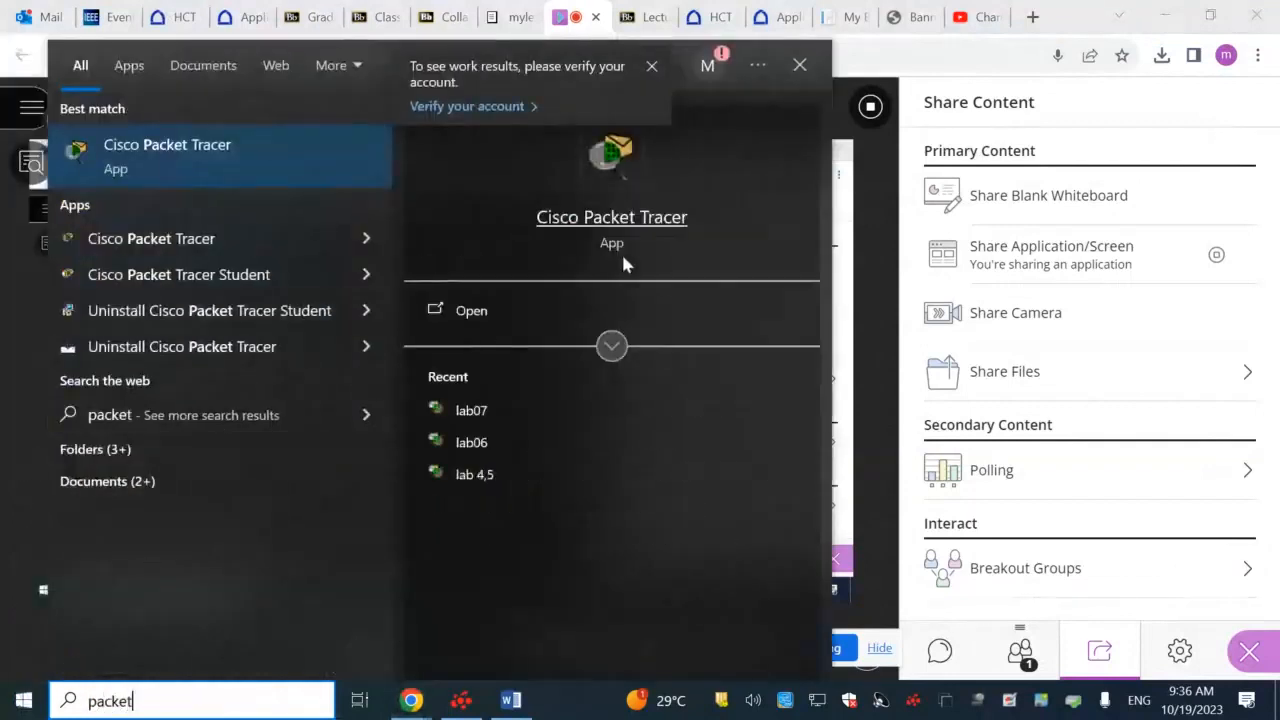
click(462, 320)
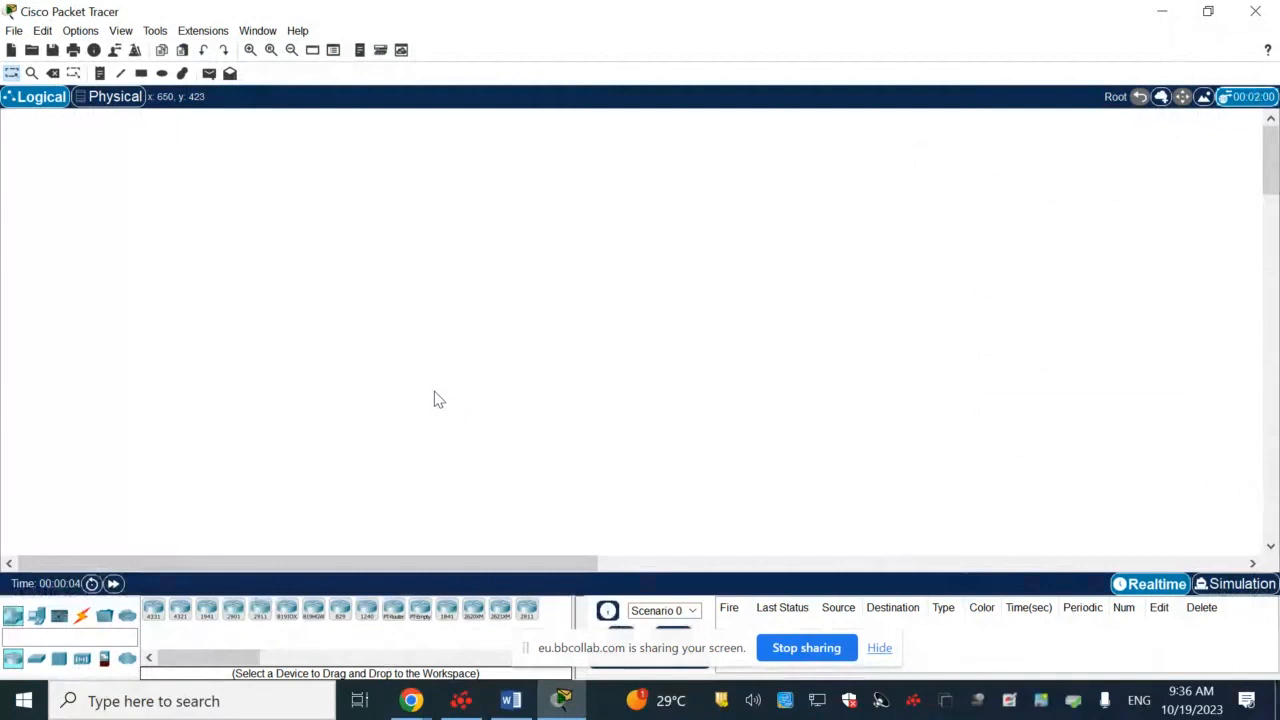
Open the lab09 network file from the cis1103 folder
click(15, 30)
click(44, 72)
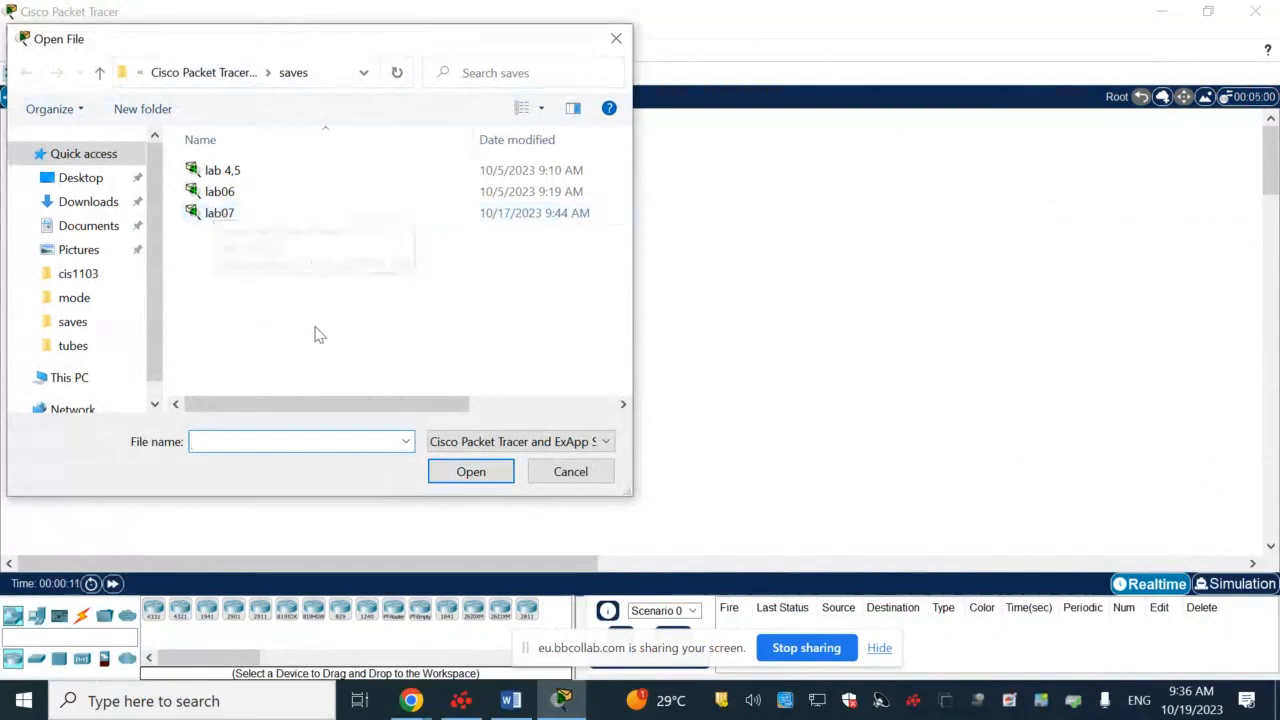
click(90, 276)
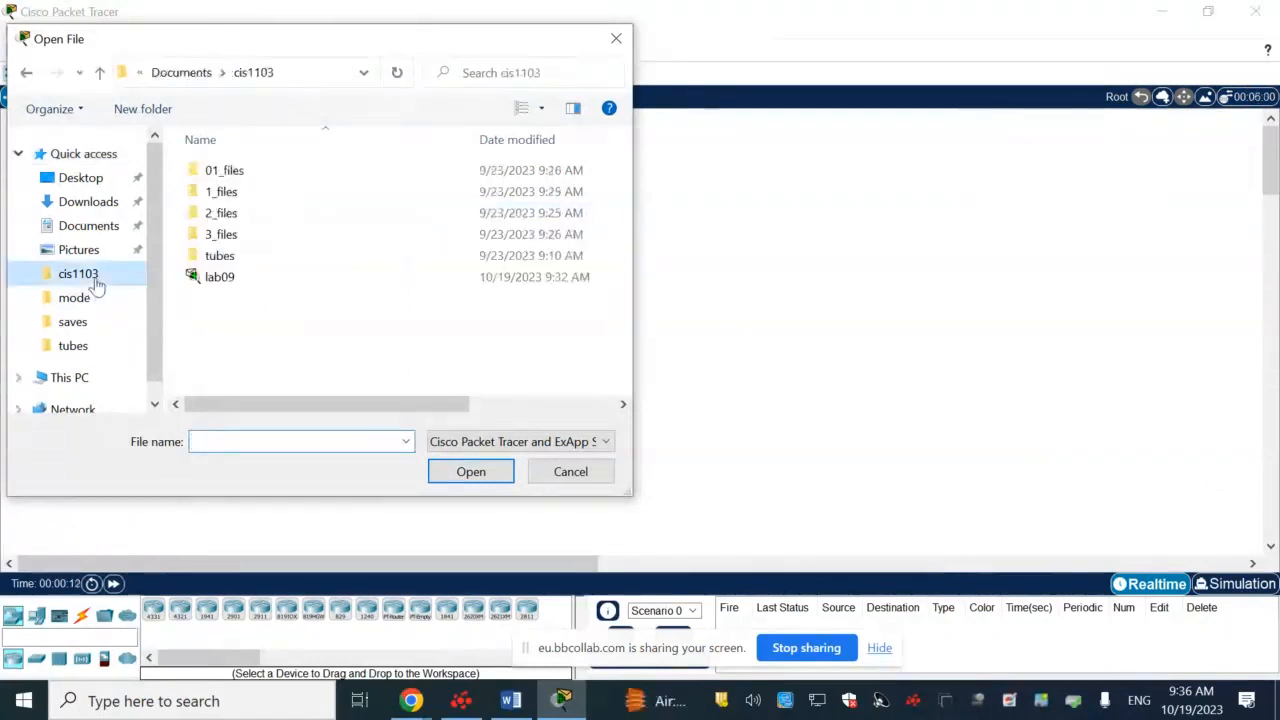
click(216, 277)
click(468, 482)
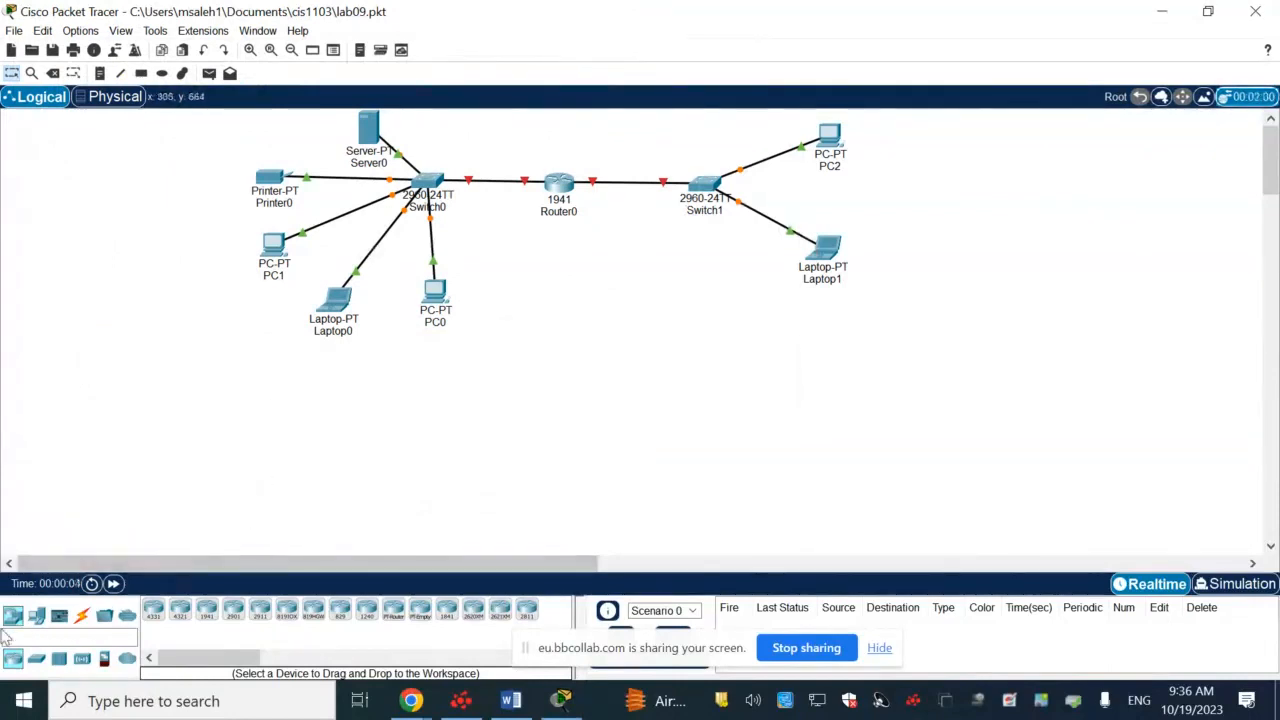
Add a Server-PT below PC0 and connect it to Switch0's FastEthernet0/7 port with a Copper Straight-Through cable
click(36, 617)
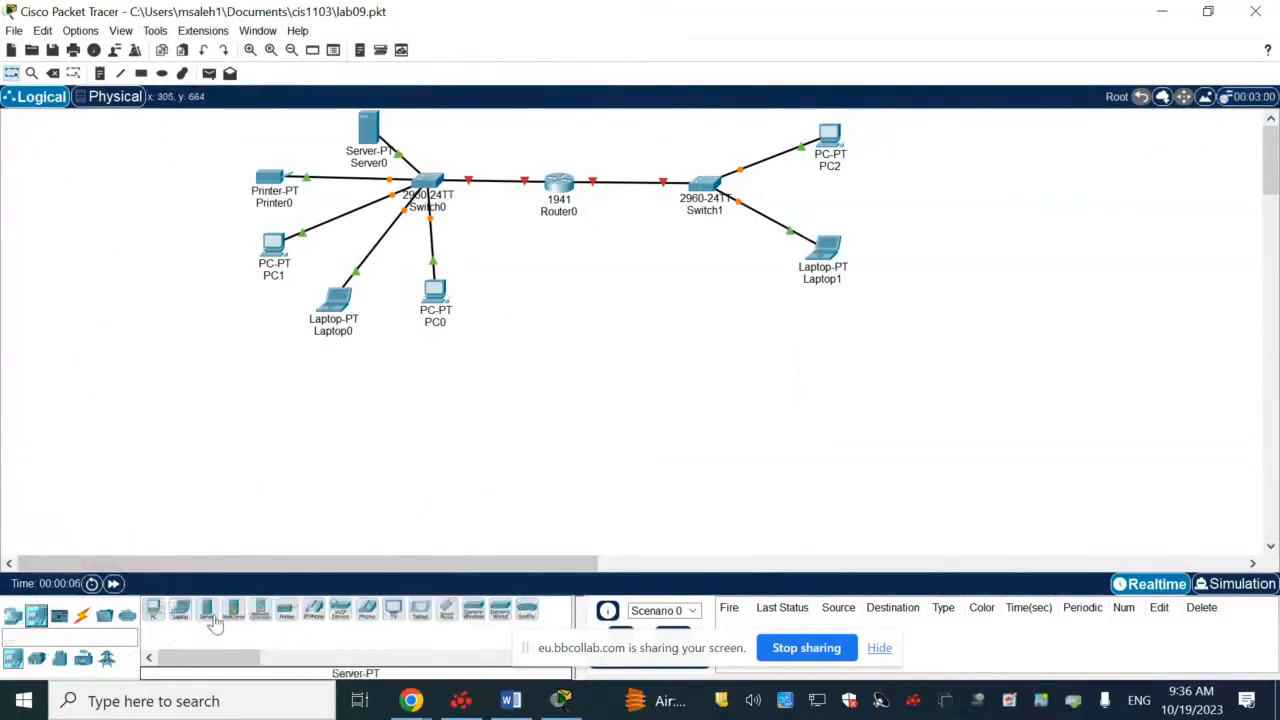
drag(208, 614, 499, 362)
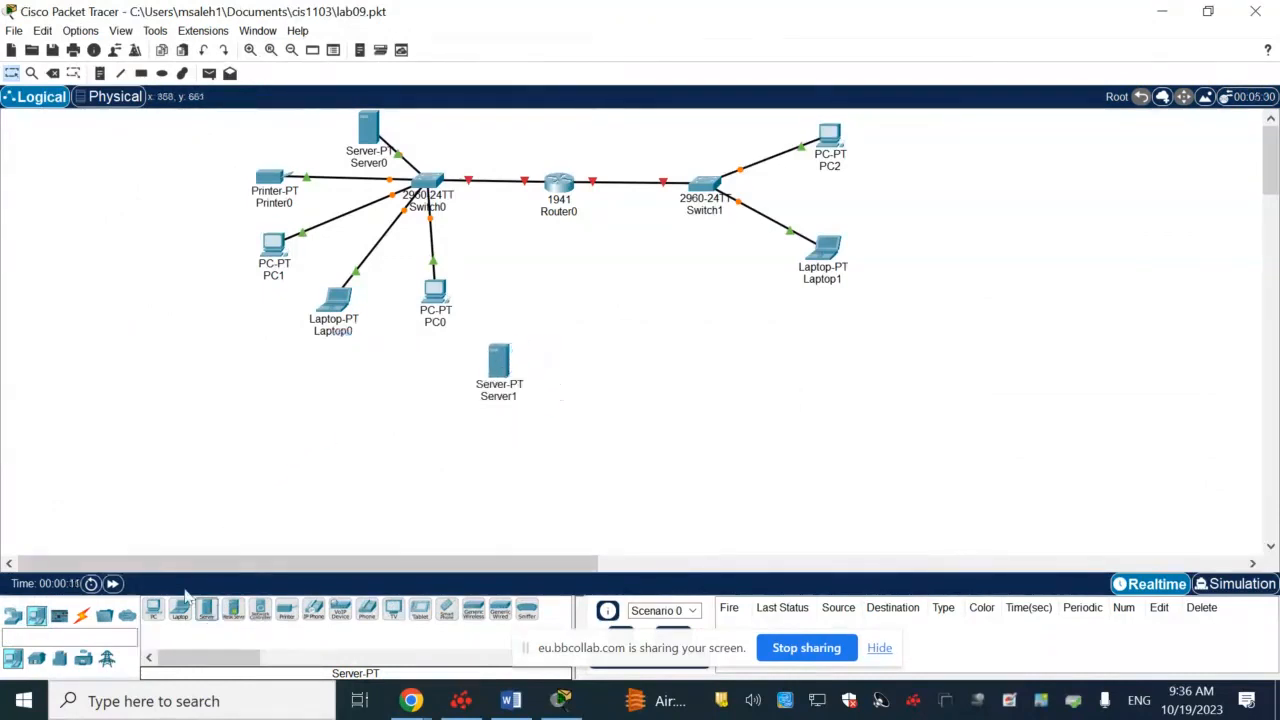
click(81, 615)
click(433, 186)
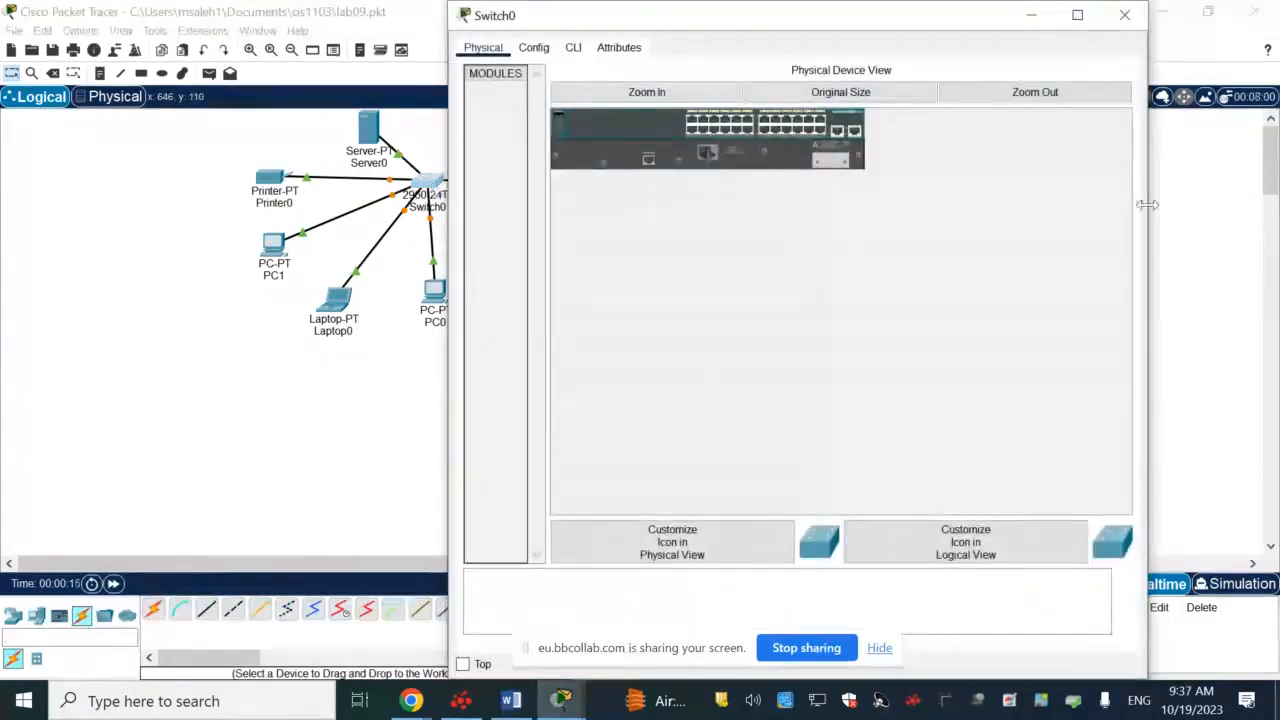
click(1124, 14)
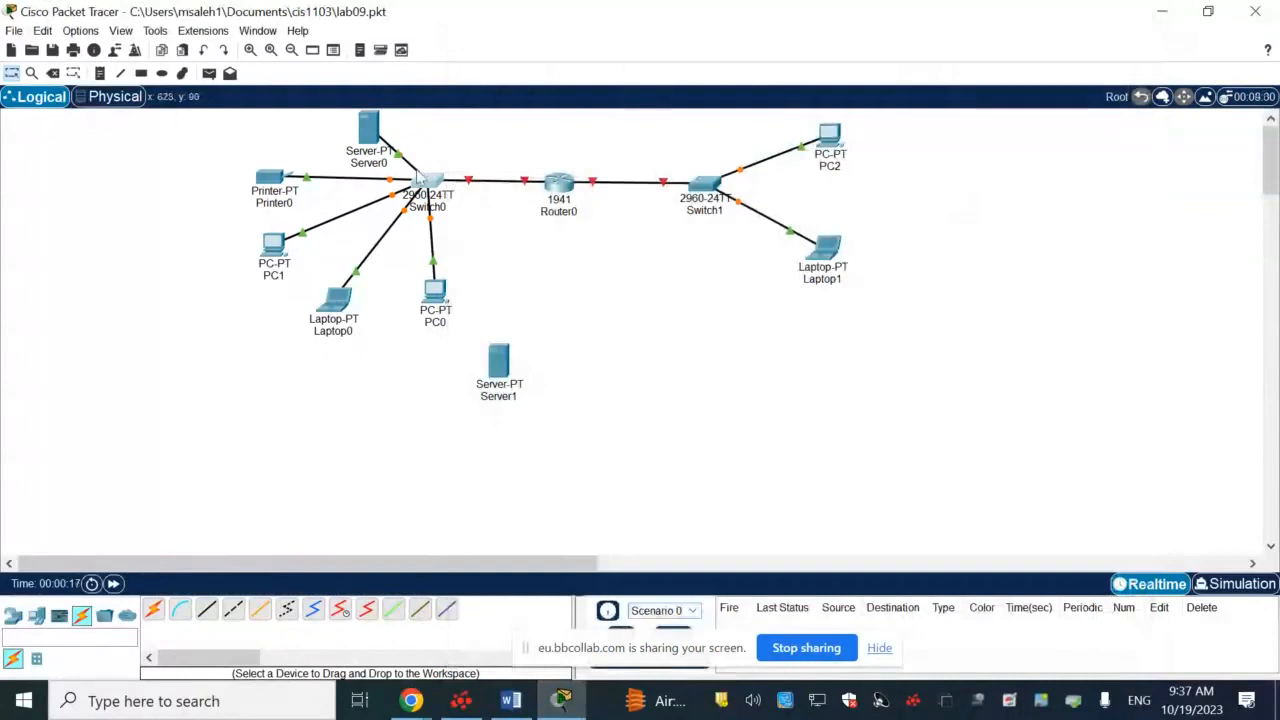
click(206, 609)
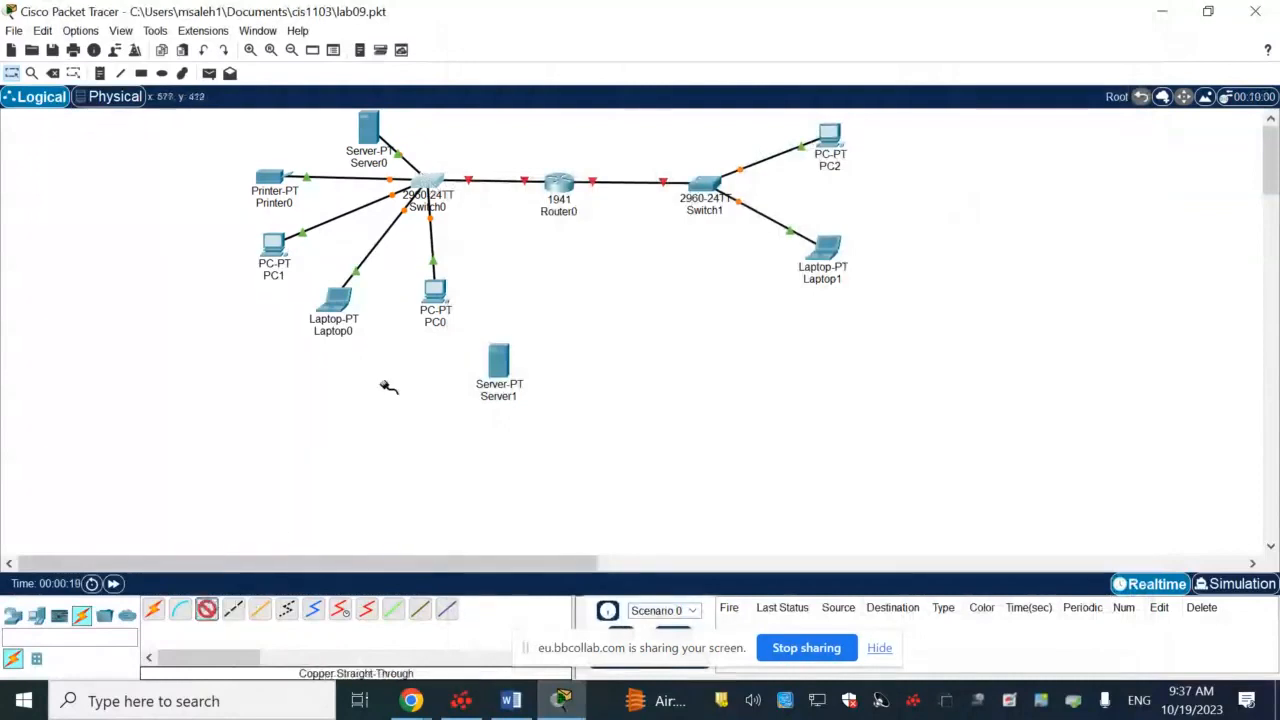
click(436, 185)
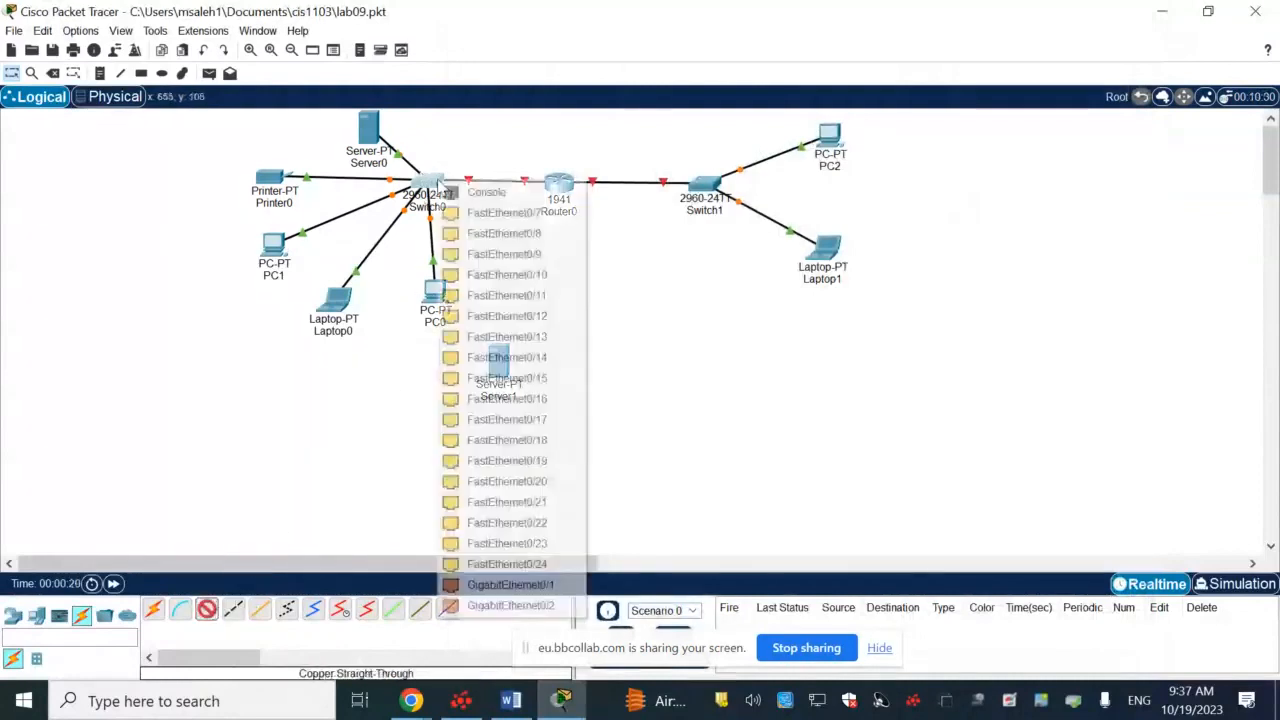
click(470, 209)
click(494, 362)
click(520, 378)
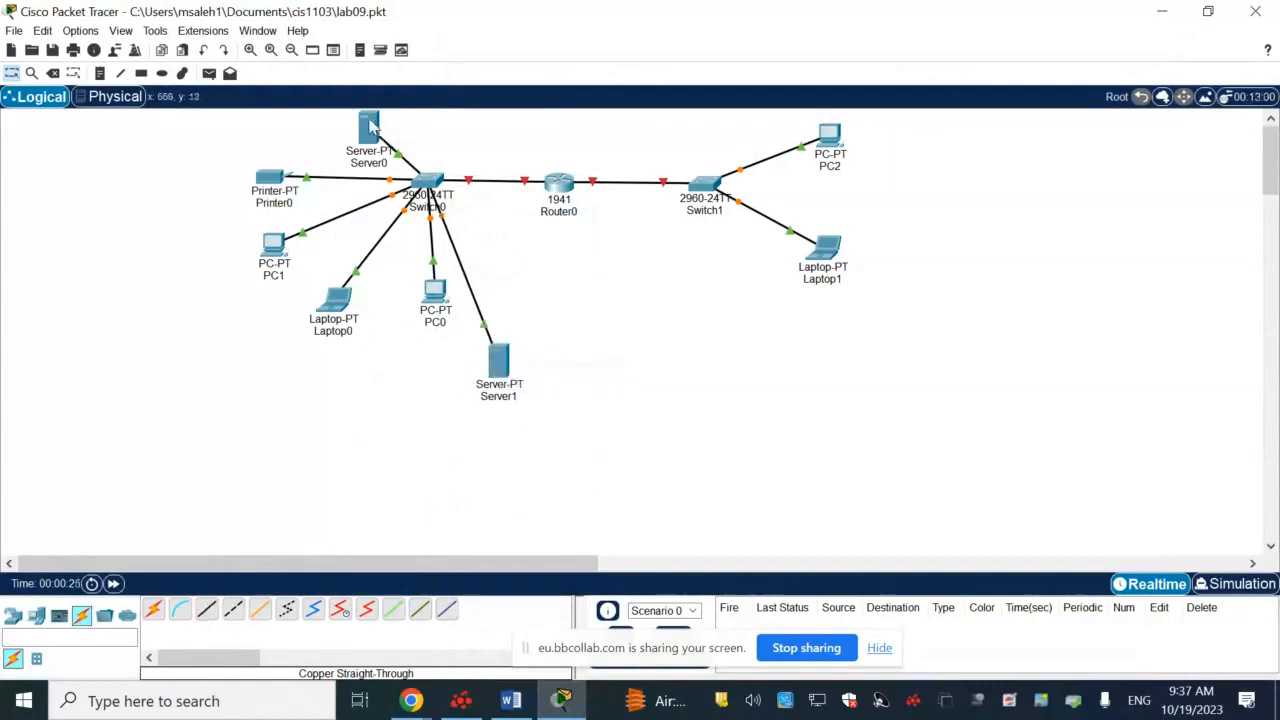
Delete Server0 from the LAN around Switch0 and leave delete mode
key(Delete)
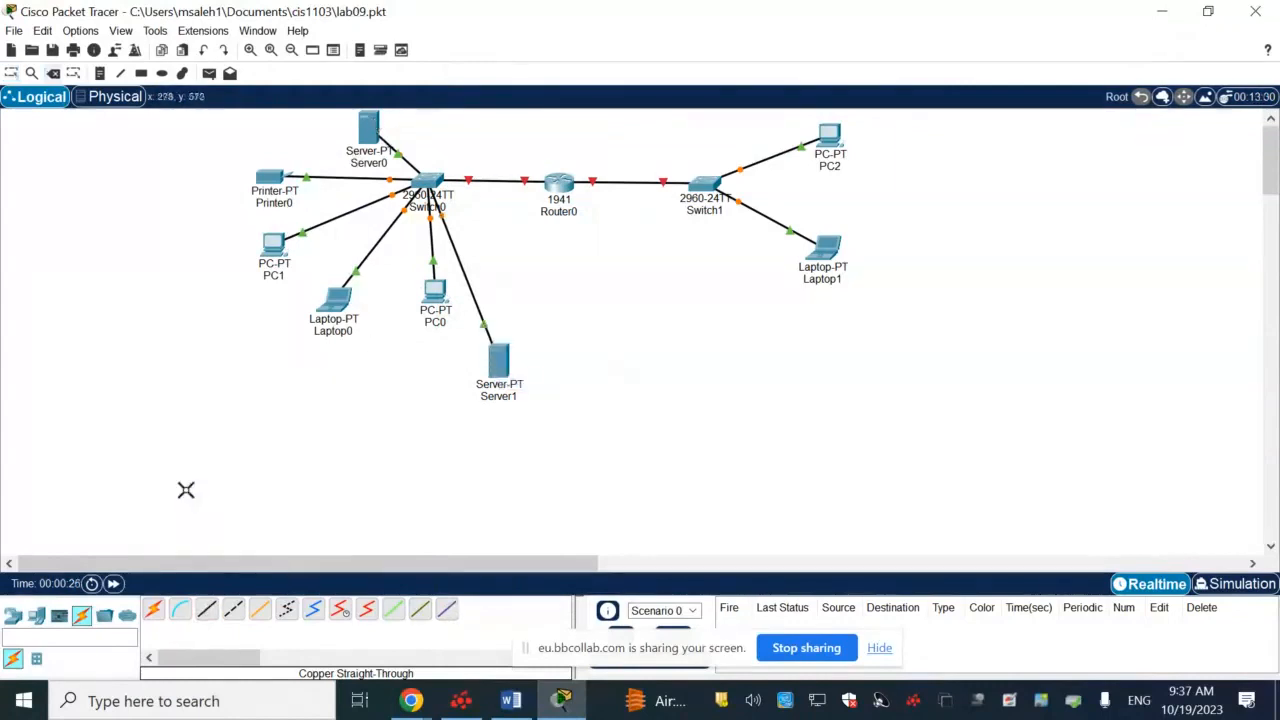
click(370, 135)
click(611, 375)
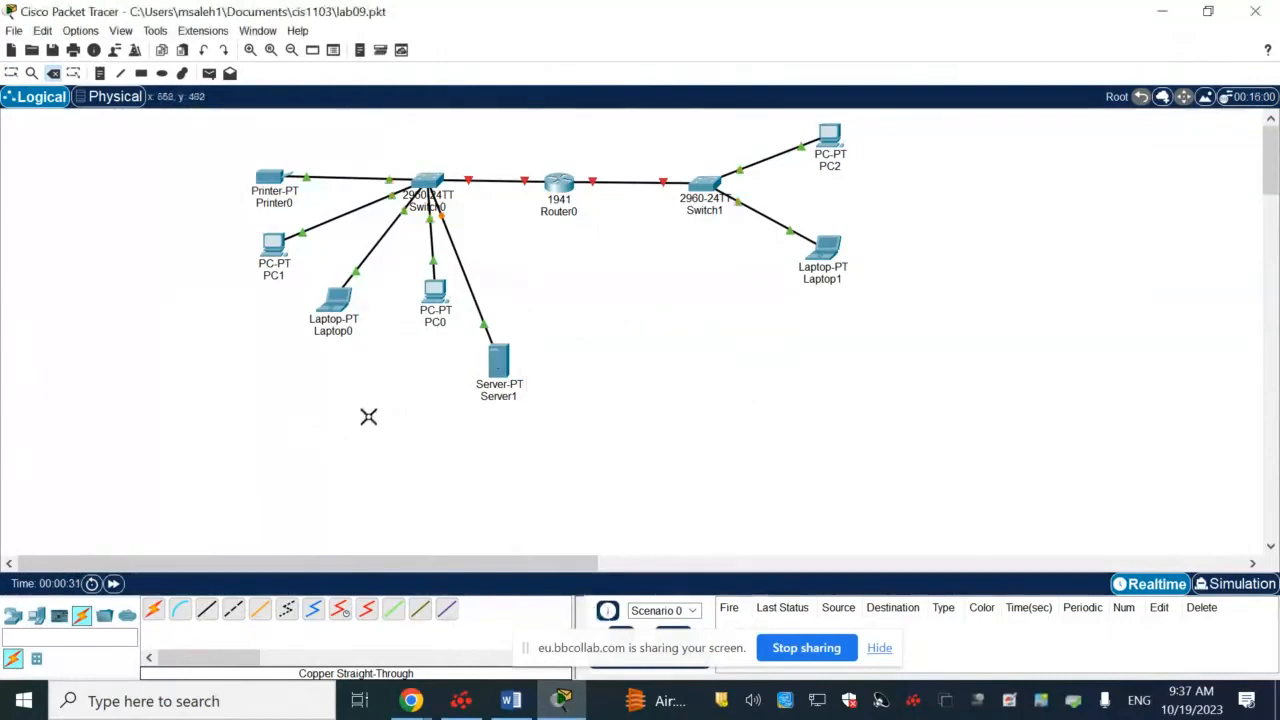
key(Escape)
Change the display name of Server1 to "DHCP Server" in its configuration
click(497, 360)
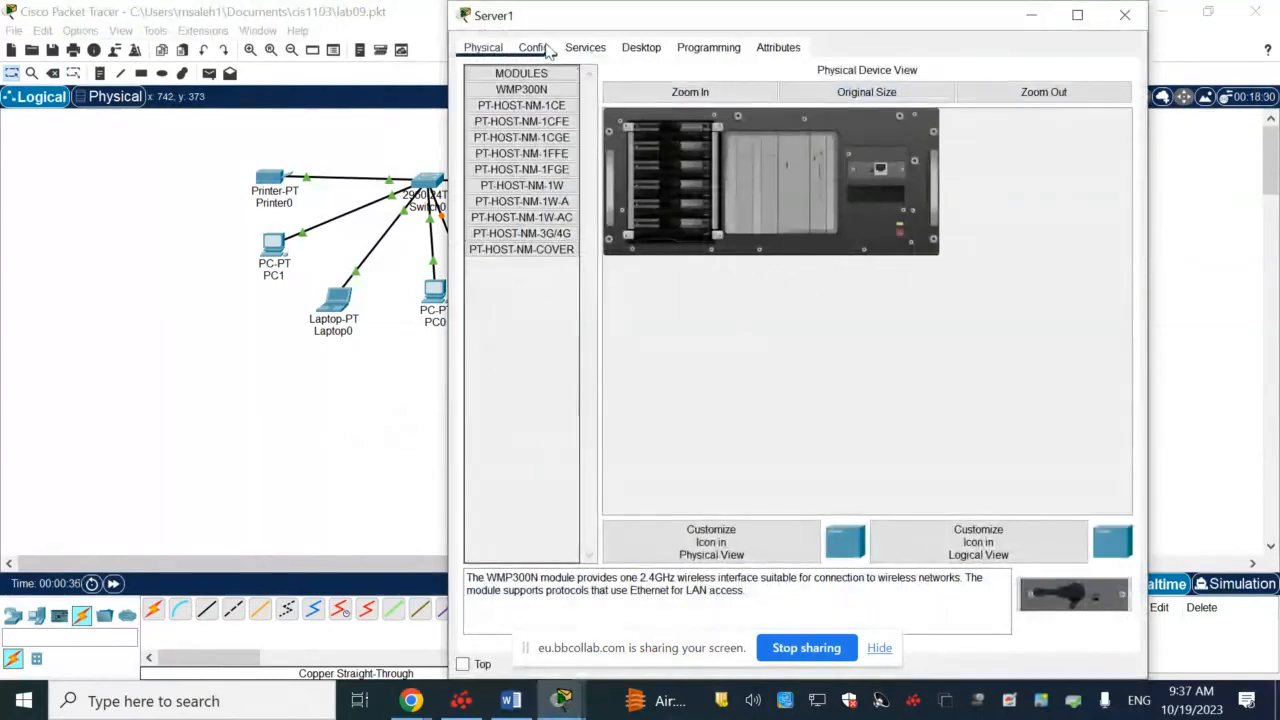
click(546, 50)
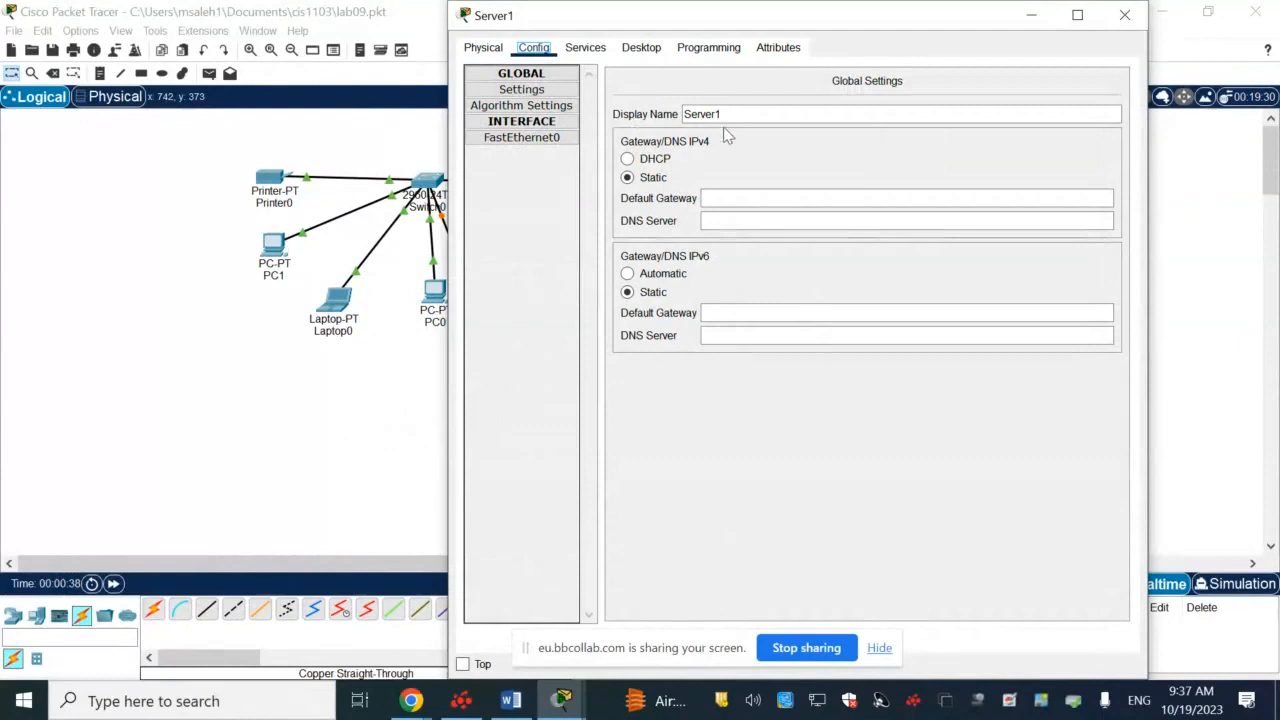
drag(726, 114, 666, 118)
text(D)
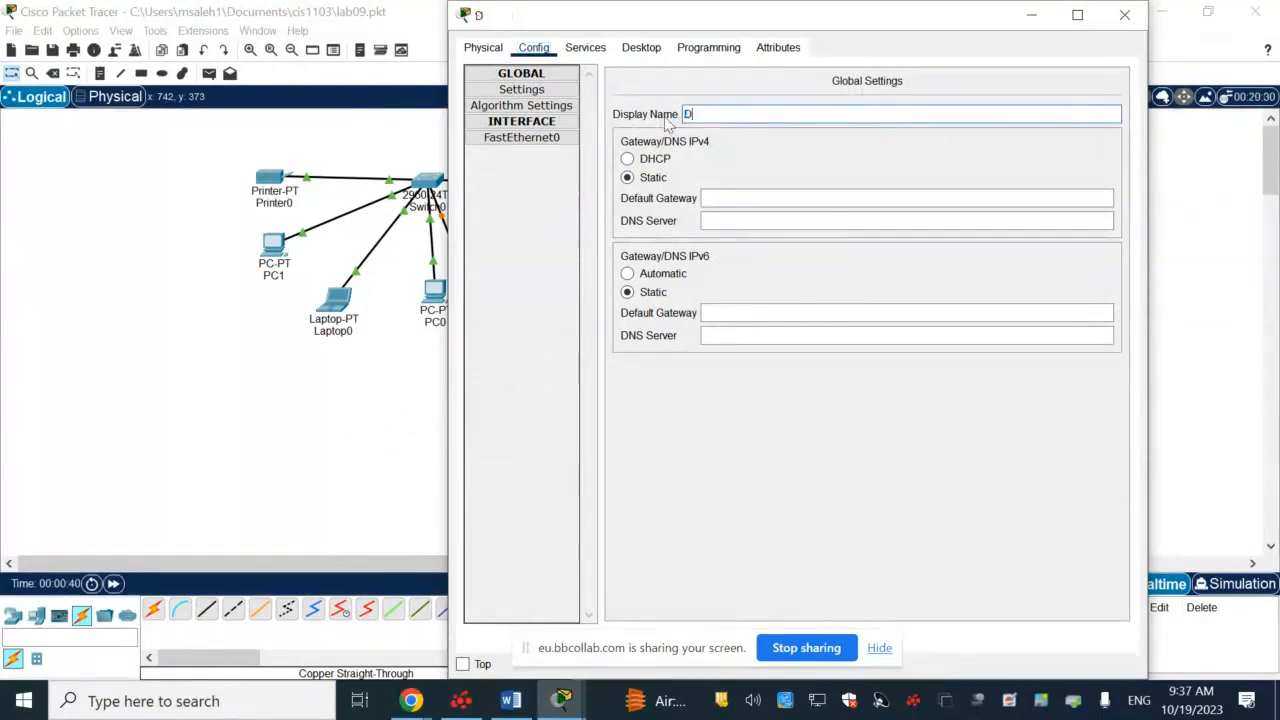
text(HCP Server)
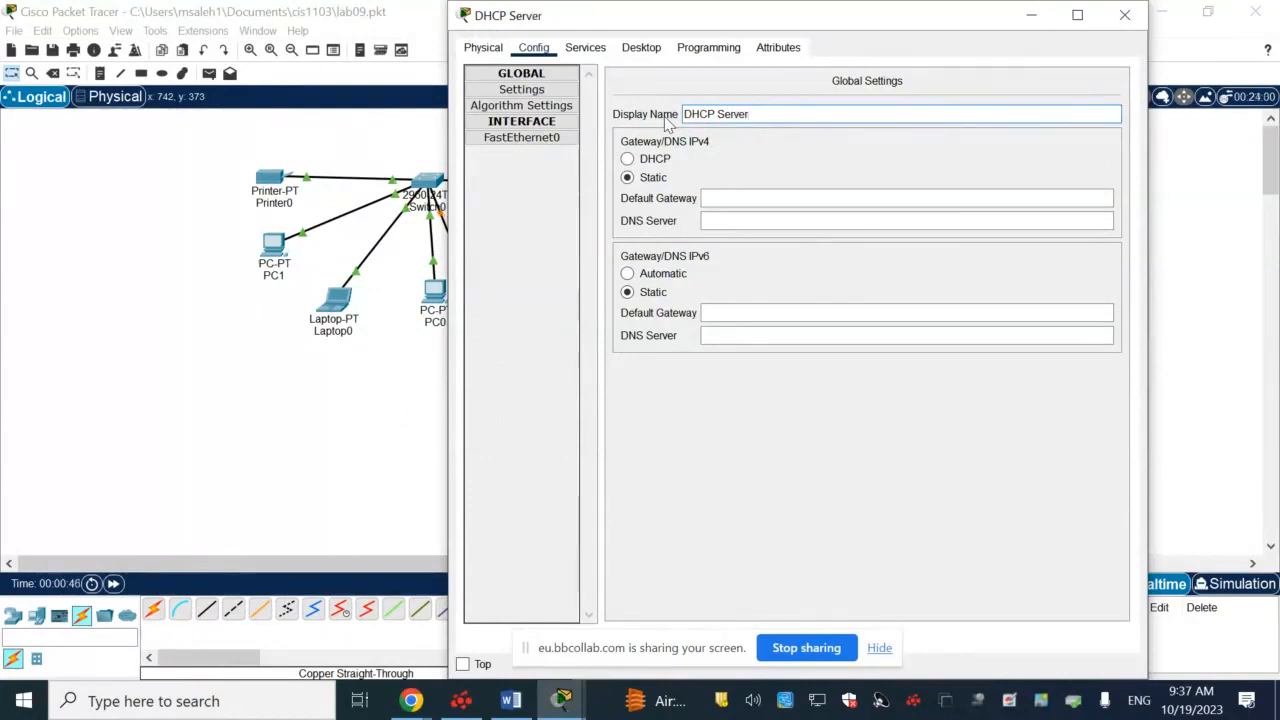
Switch to the CIS1103 Lab Manual in Word and examine the DHCP server settings in the LAN01 topology diagram
click(505, 705)
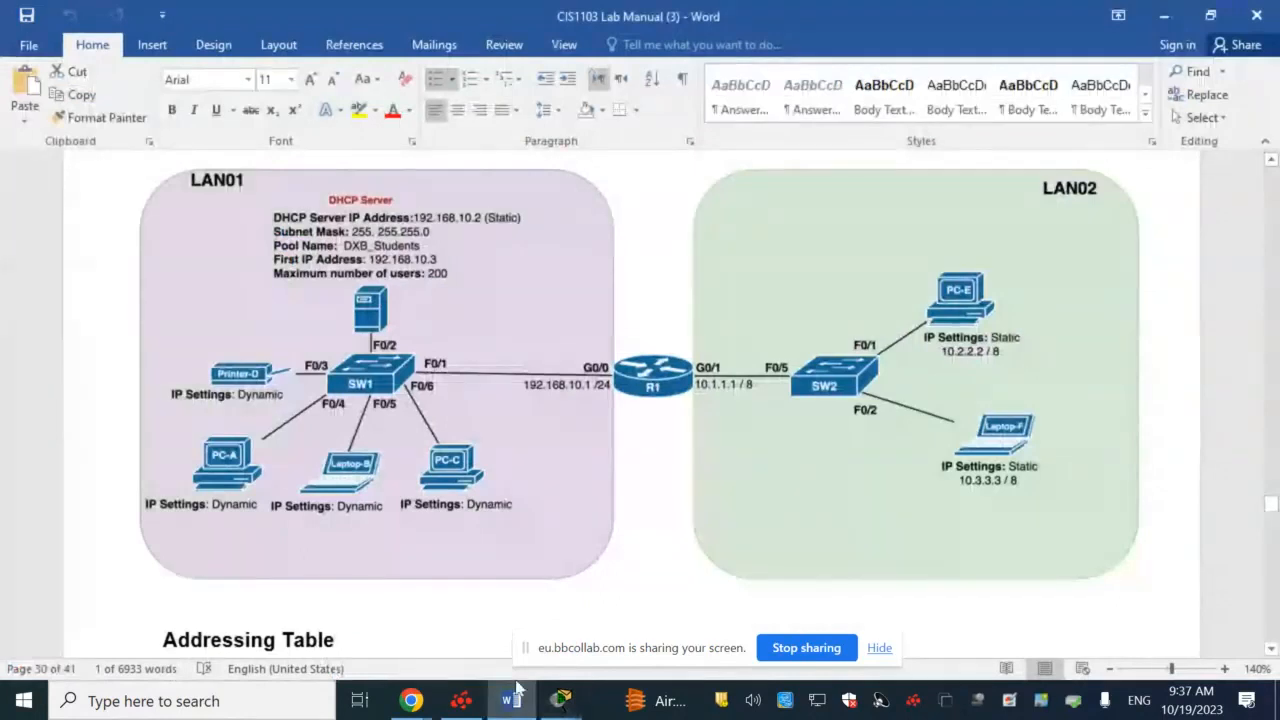
click(562, 700)
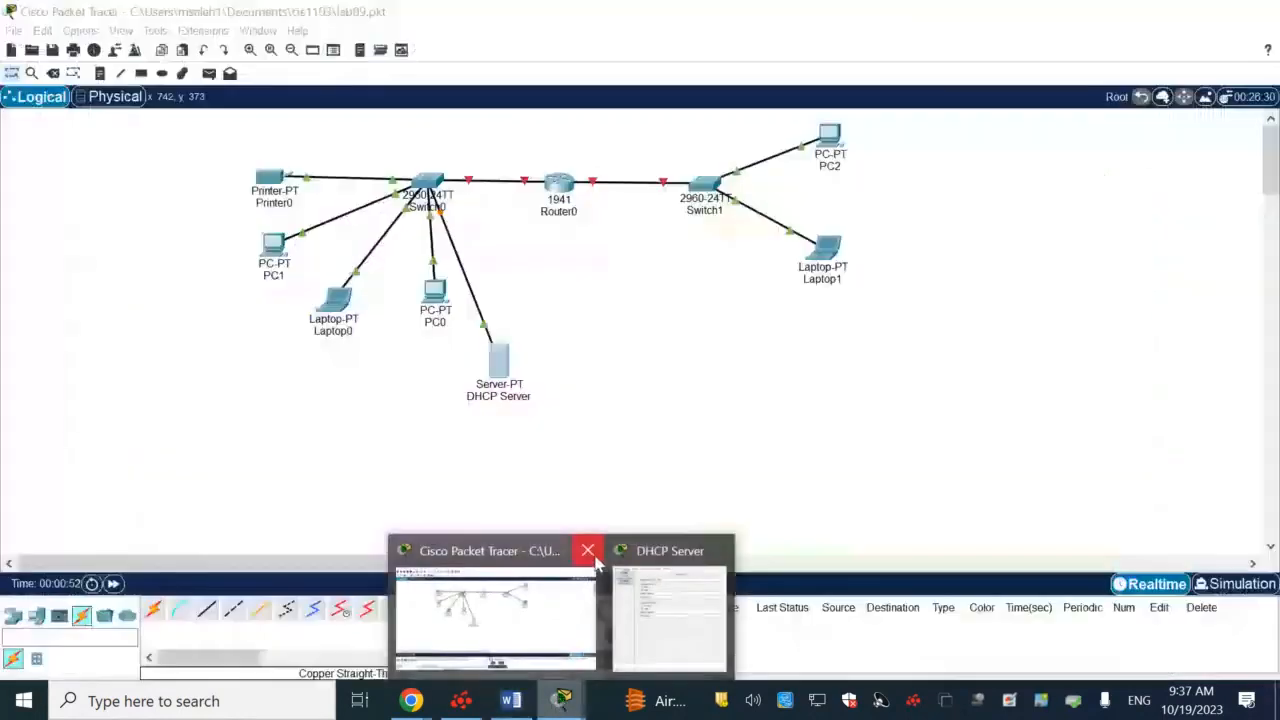
click(495, 610)
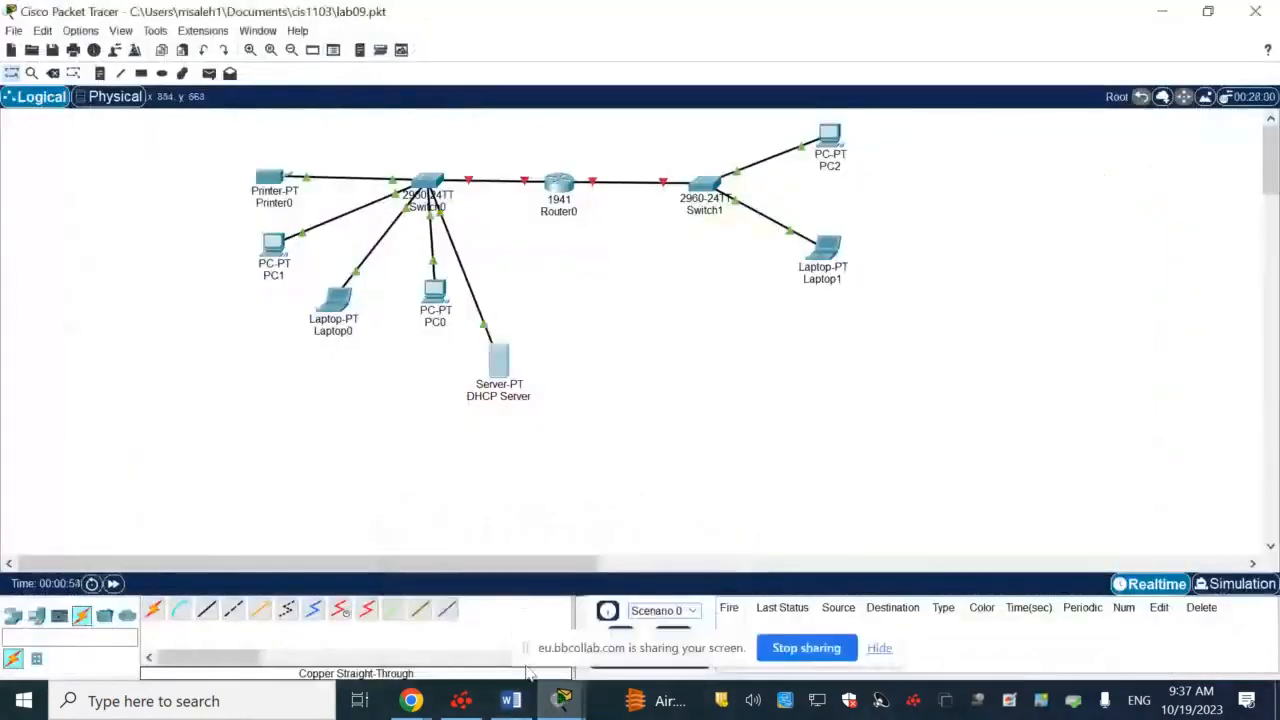
click(515, 702)
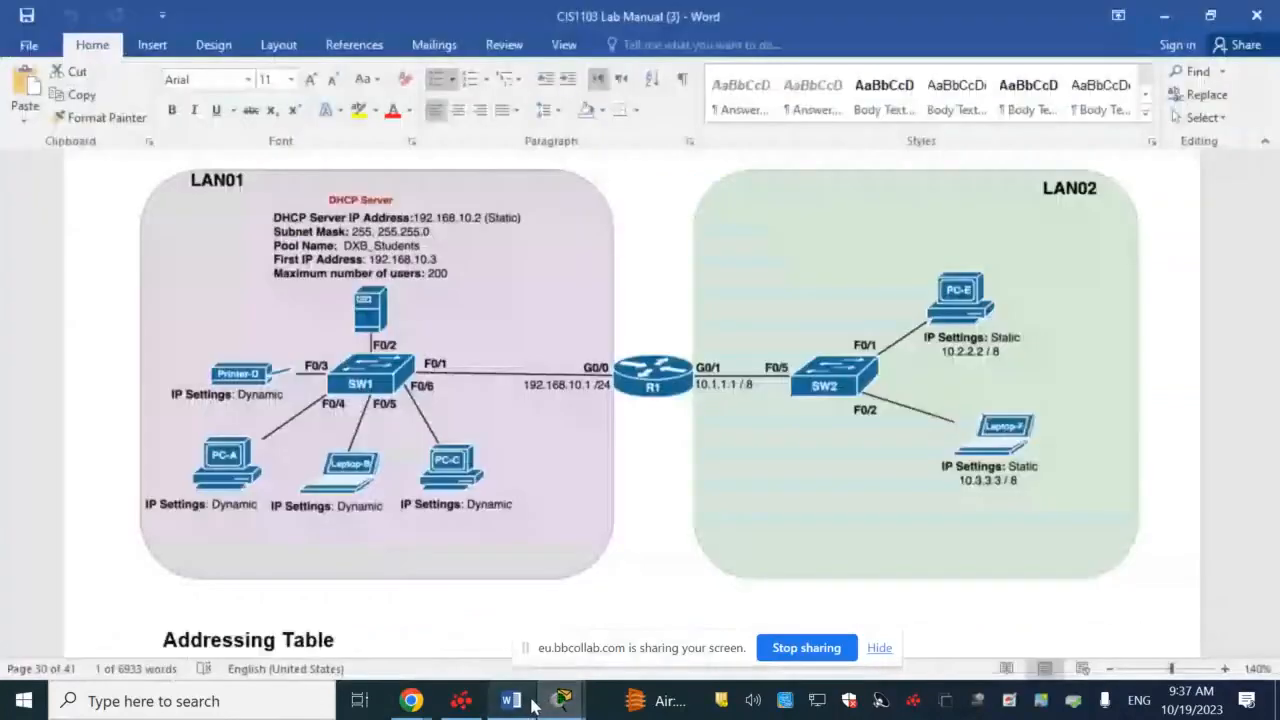
click(562, 700)
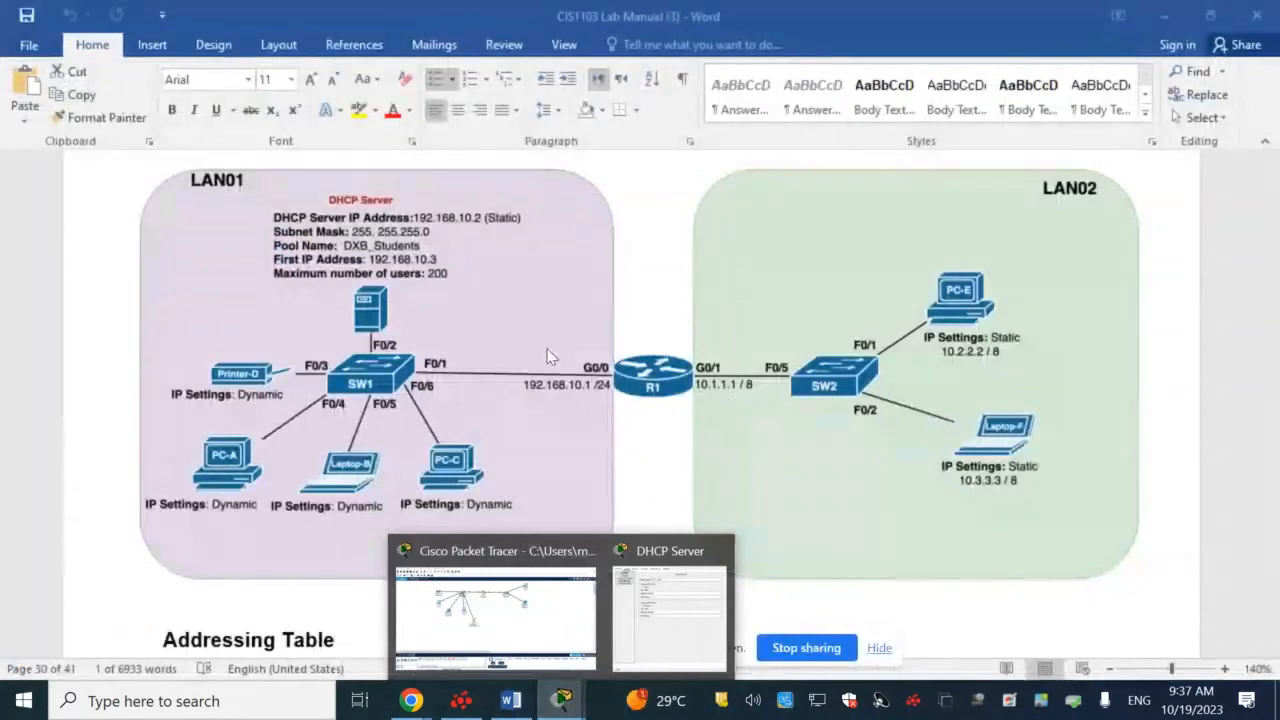
click(453, 233)
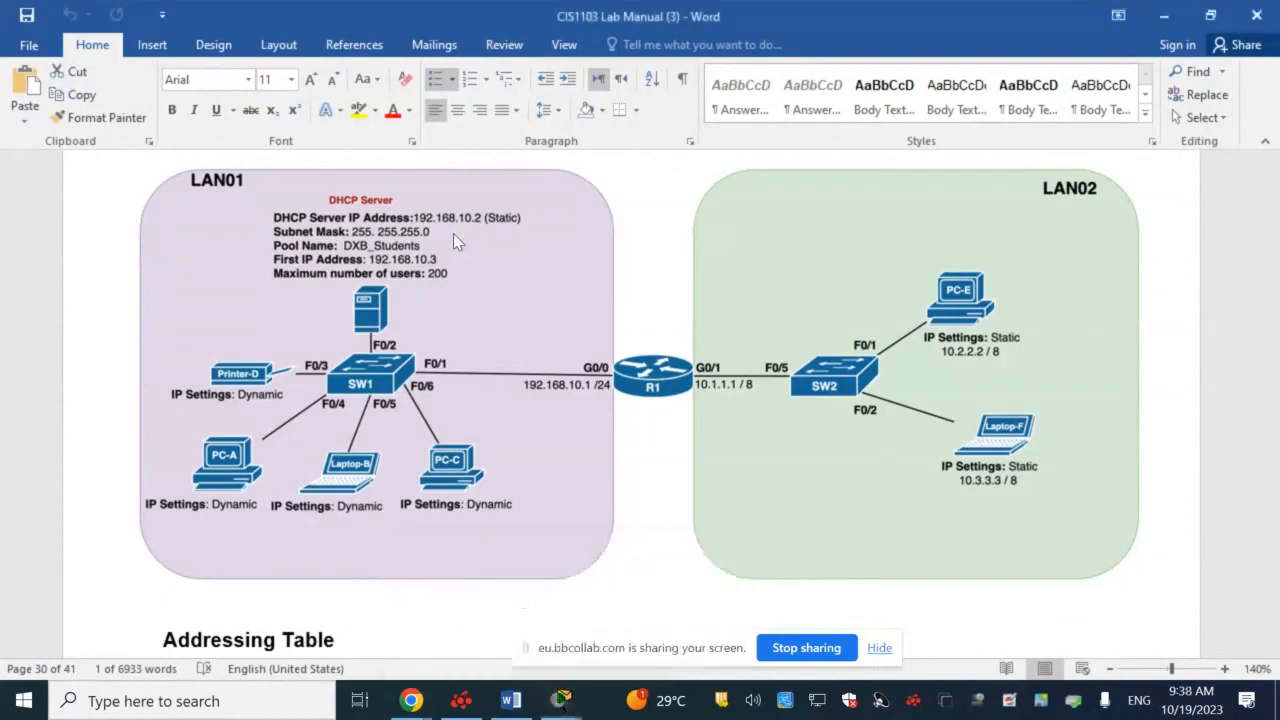
Switch to Packet Tracer's DHCP Server window and set FastEthernet0's IPv4 address to 192.168.10.2 with subnet mask 255.255.255.0
click(563, 700)
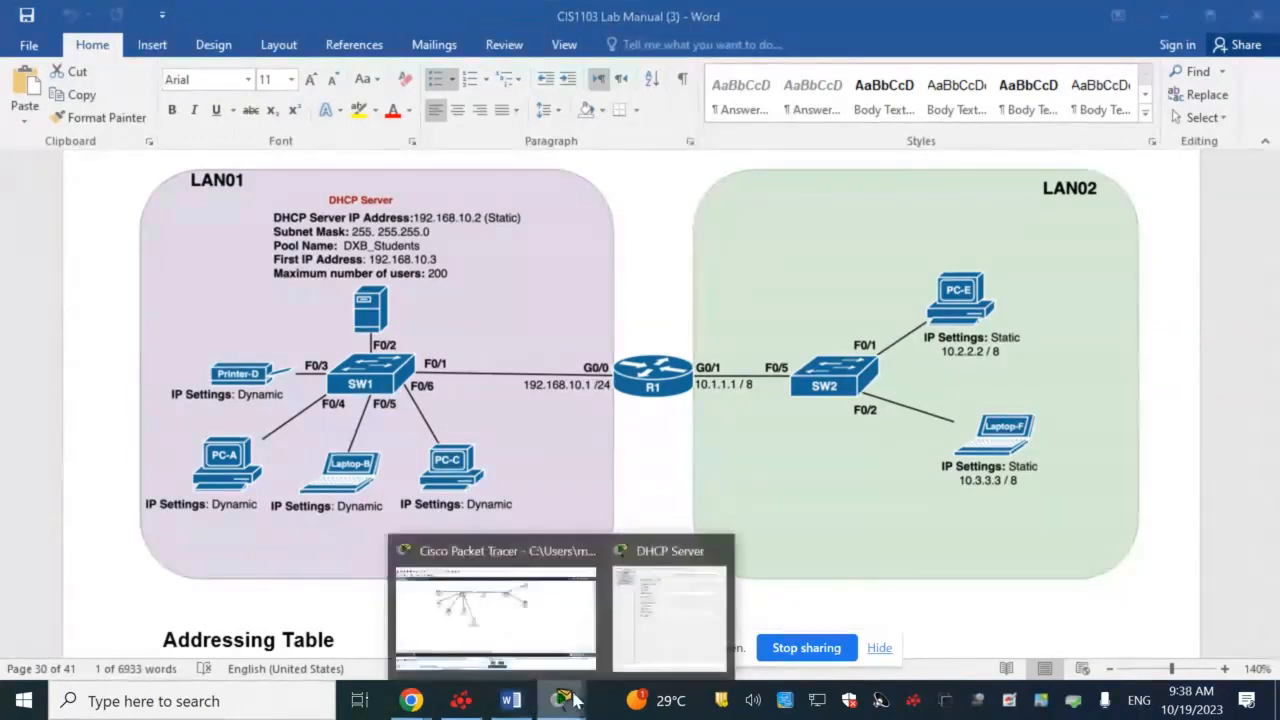
click(680, 612)
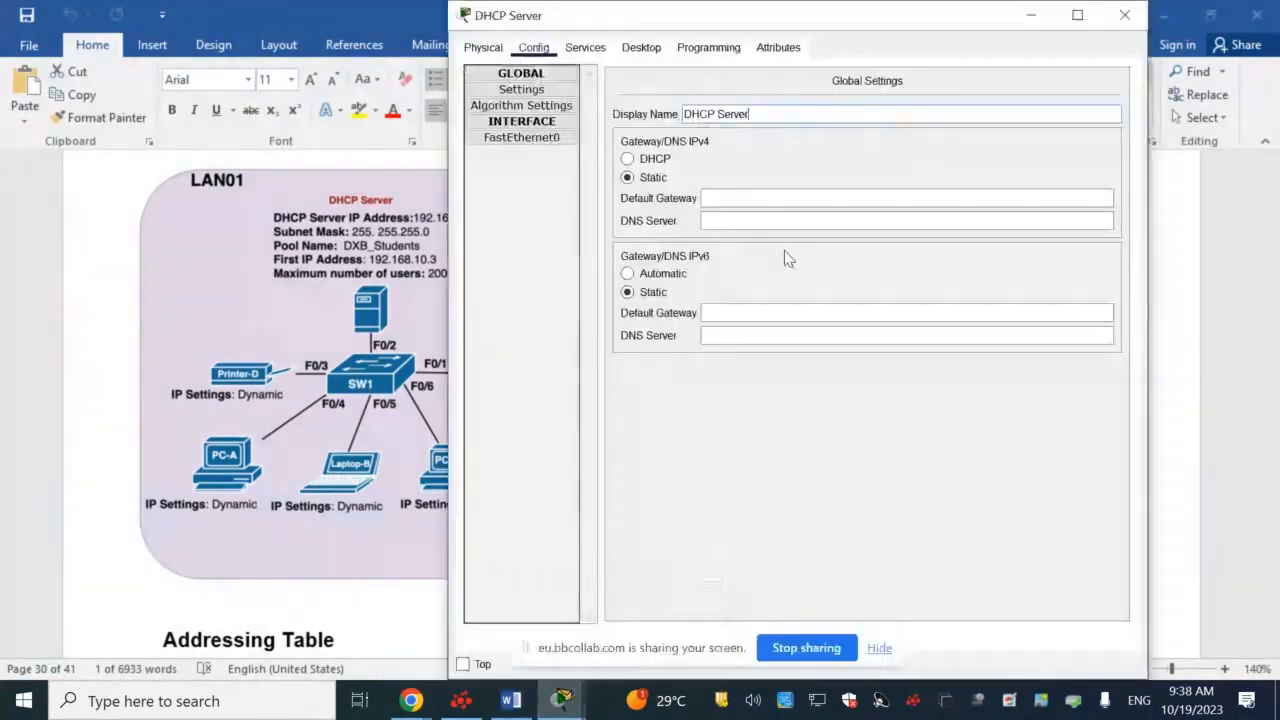
click(717, 190)
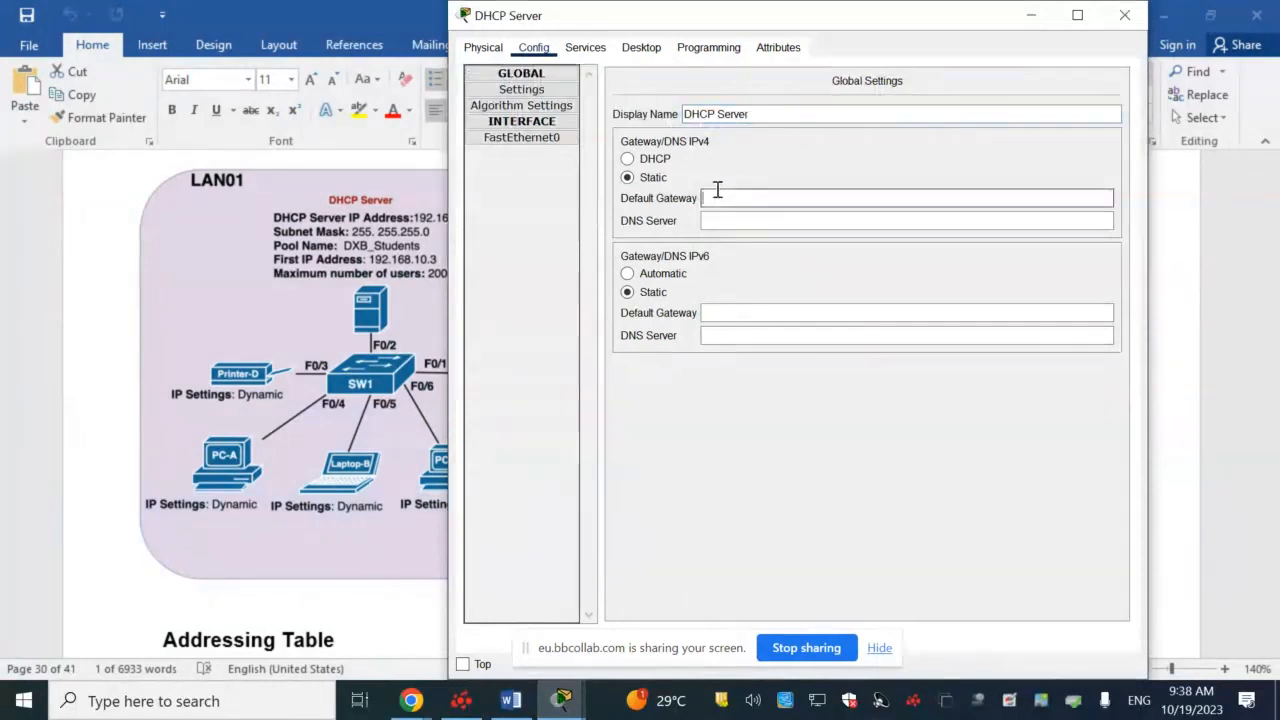
click(538, 90)
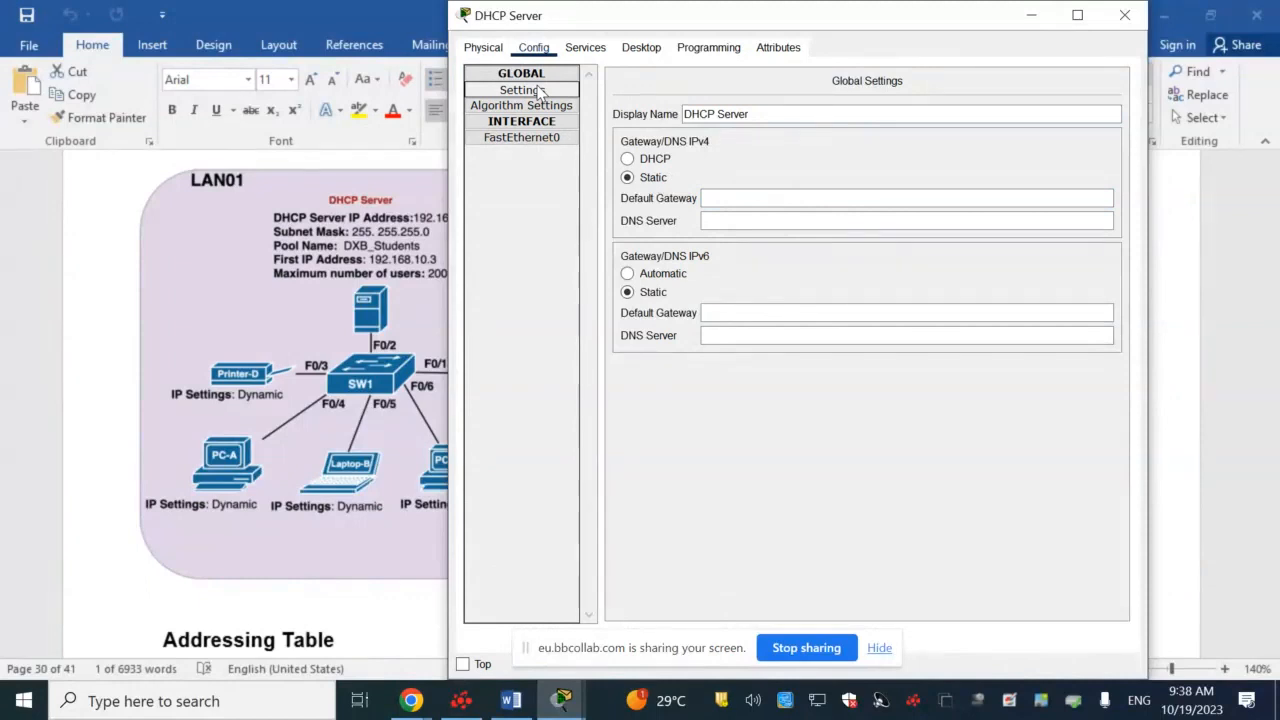
click(522, 137)
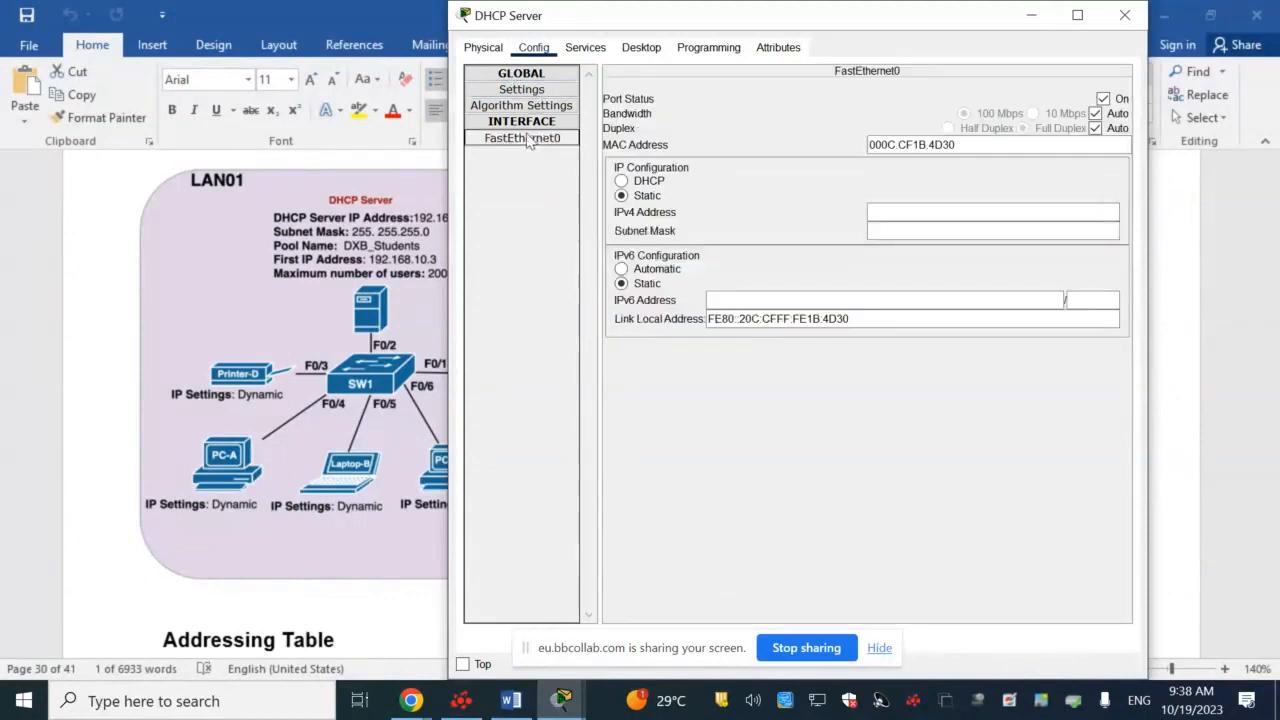
click(894, 213)
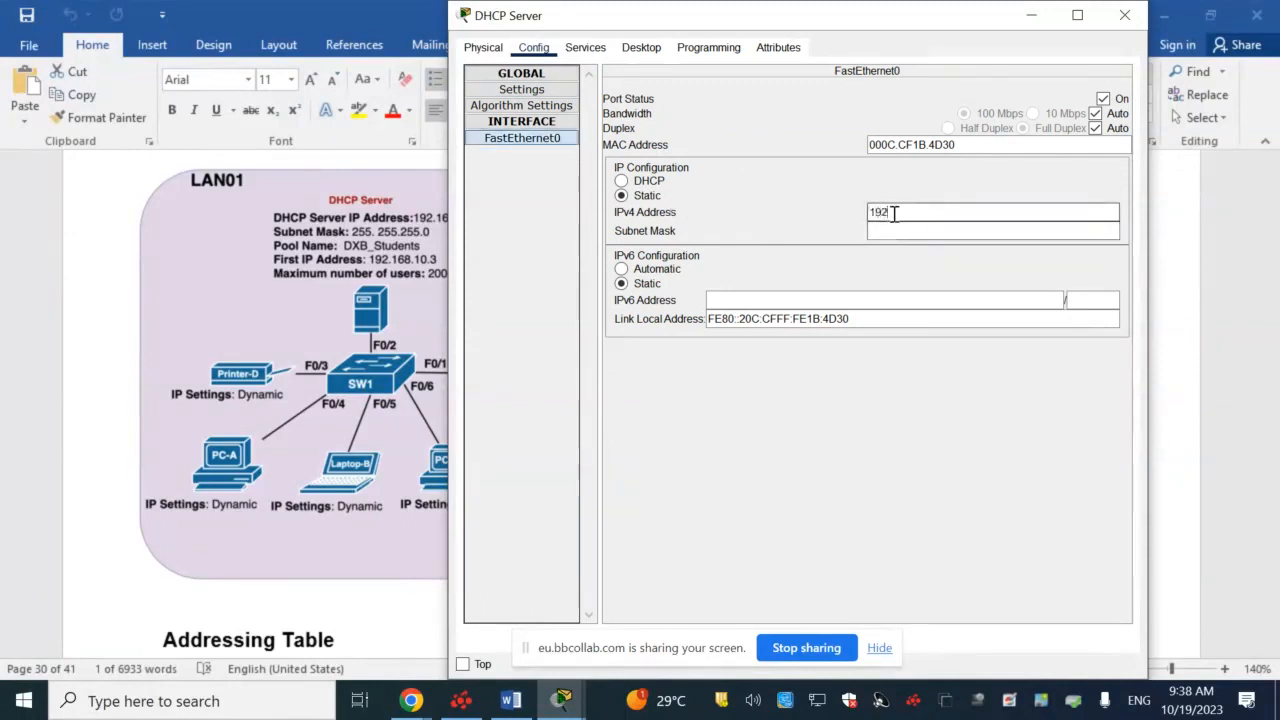
text(192.168.10.1)
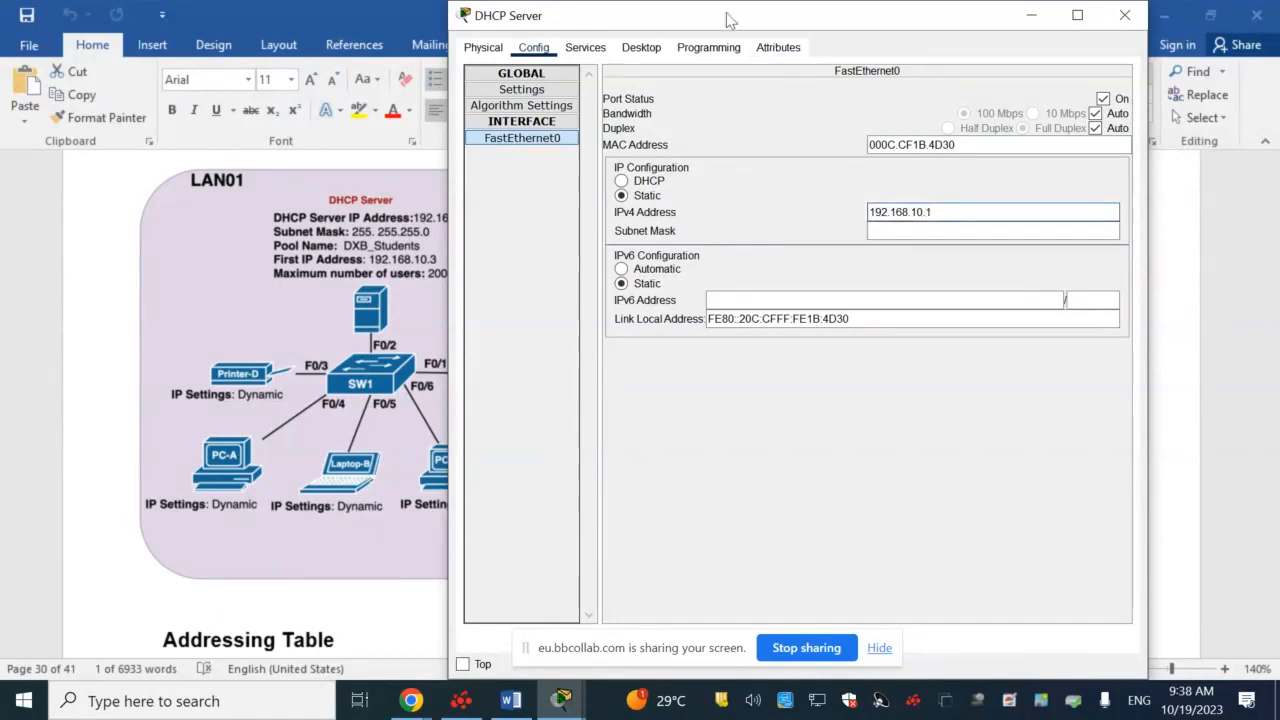
drag(729, 20, 781, 27)
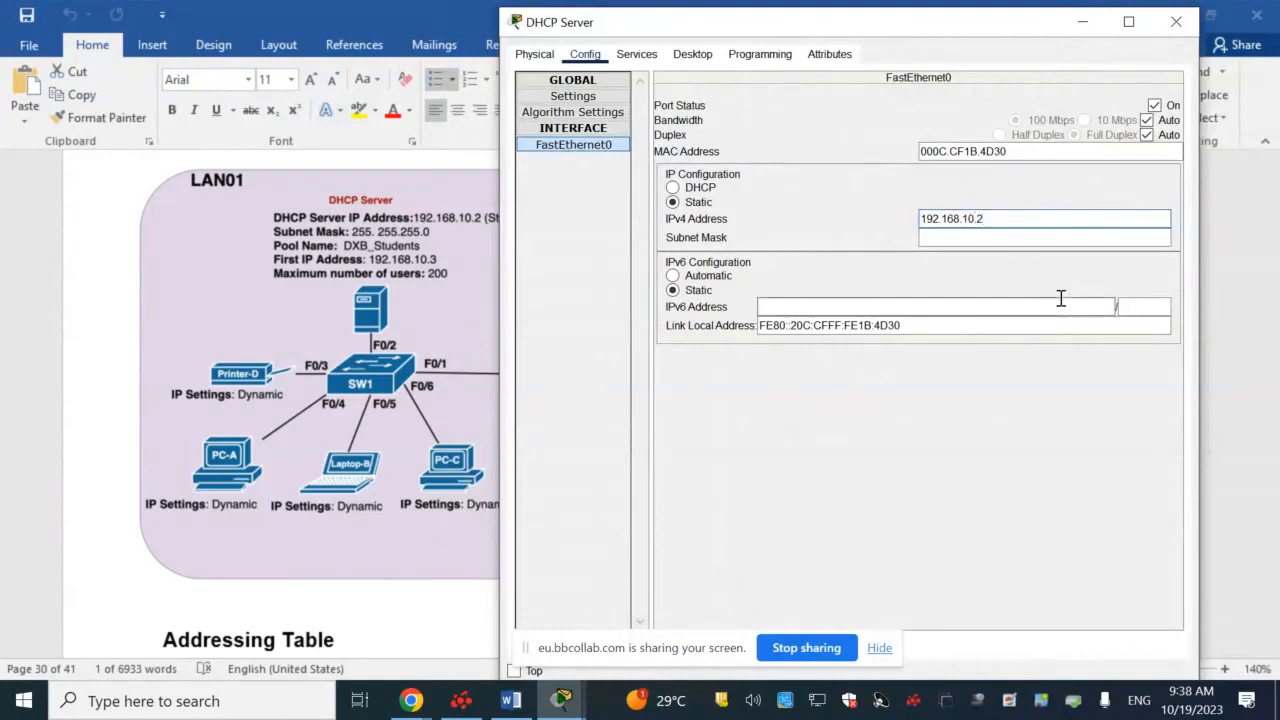
click(975, 237)
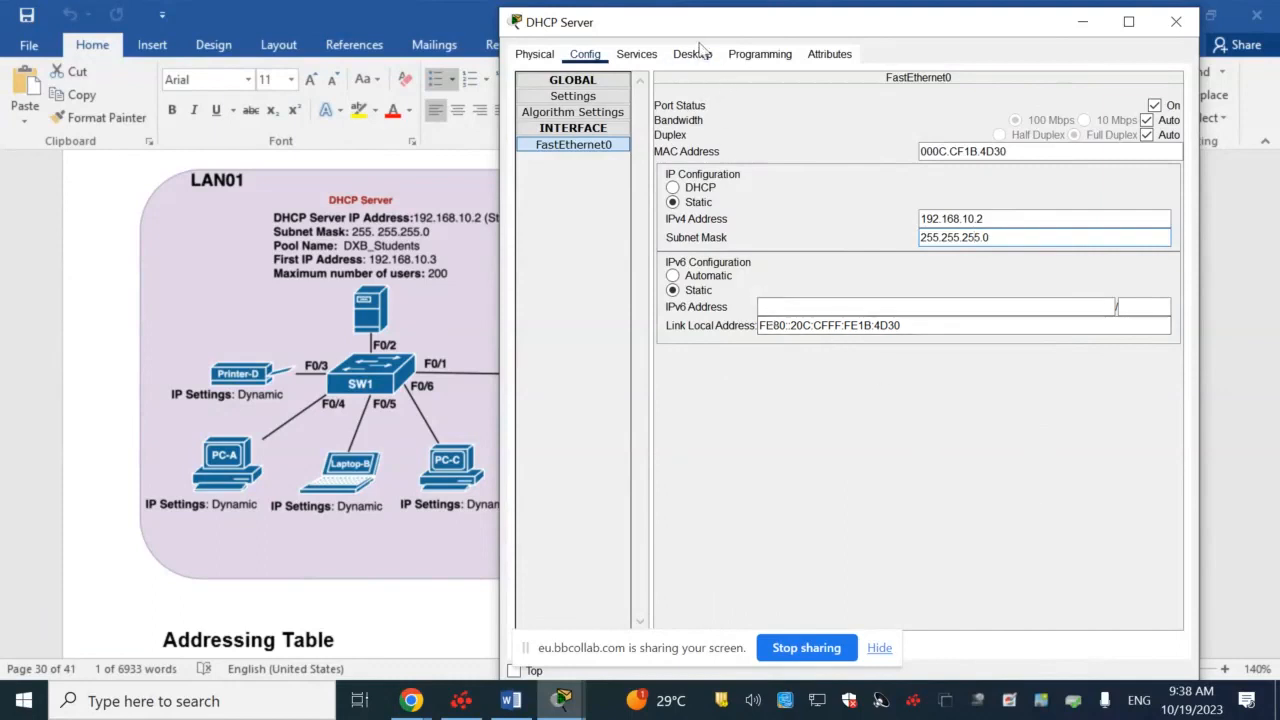
Turn on the server's DHCP service for FastEthernet0 and enter 192.168.10.1 as the pool's default gateway
click(641, 56)
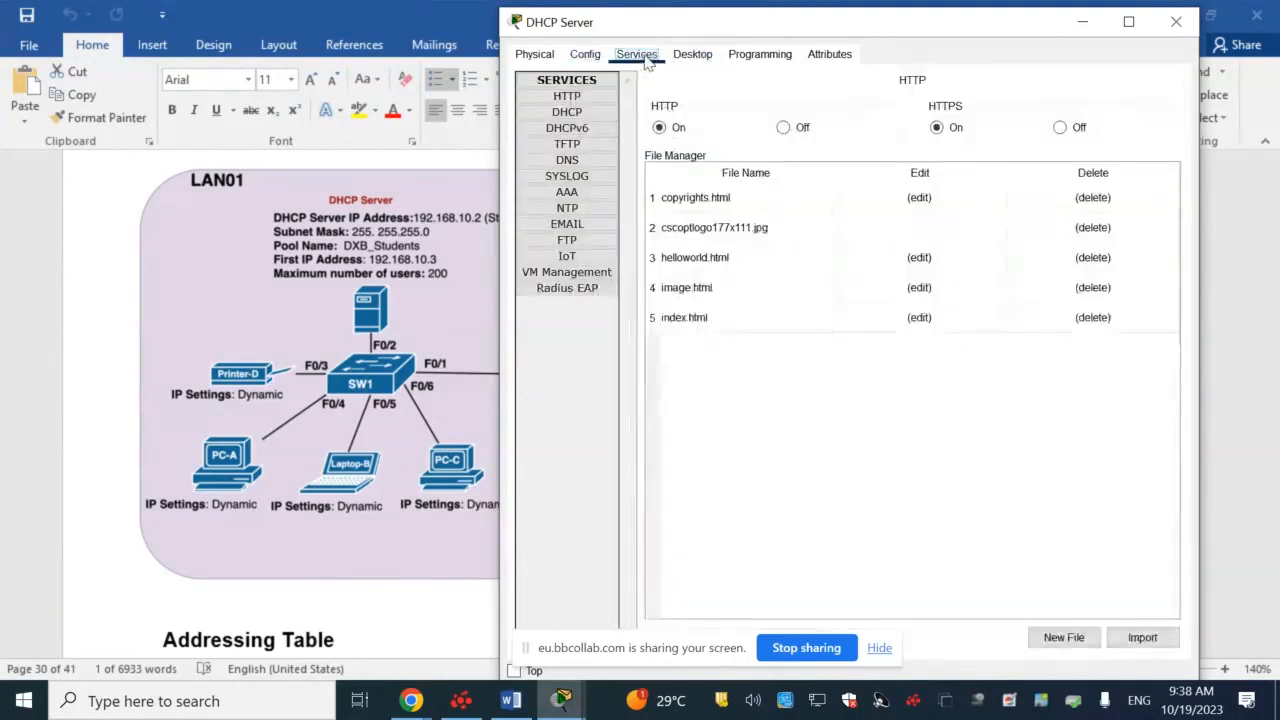
click(587, 114)
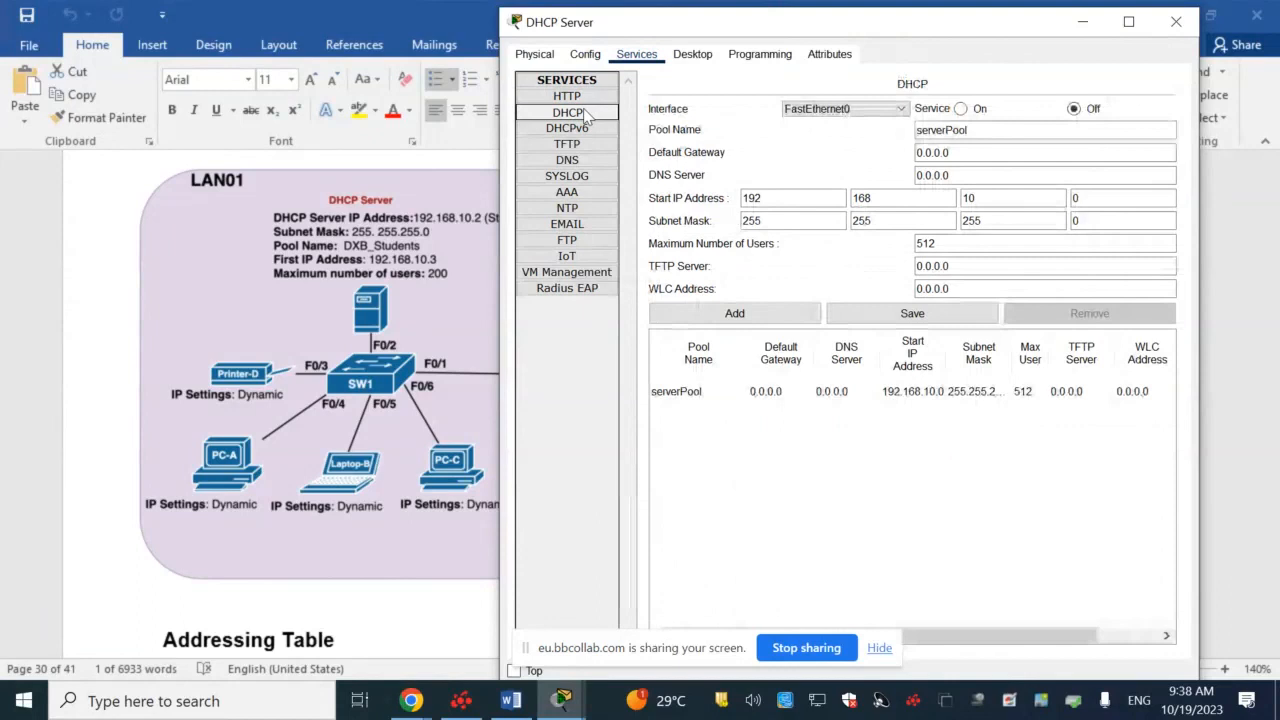
click(960, 108)
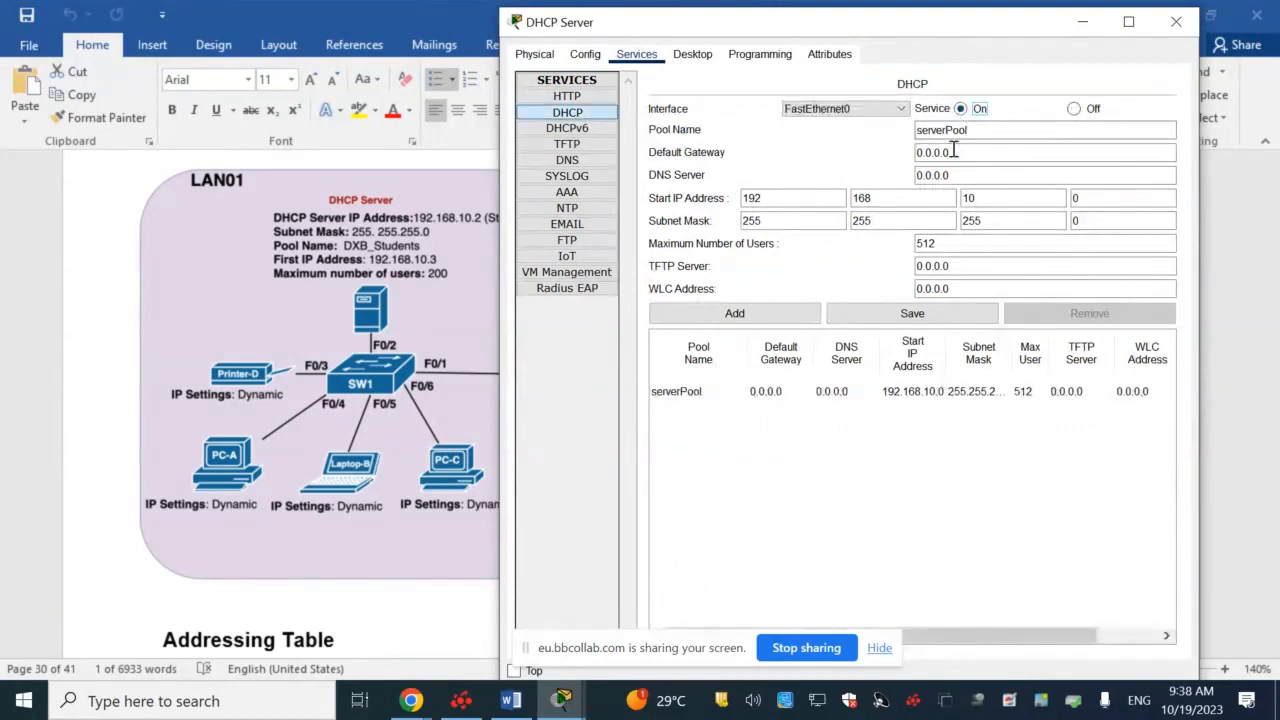
click(953, 150)
drag(953, 150, 906, 146)
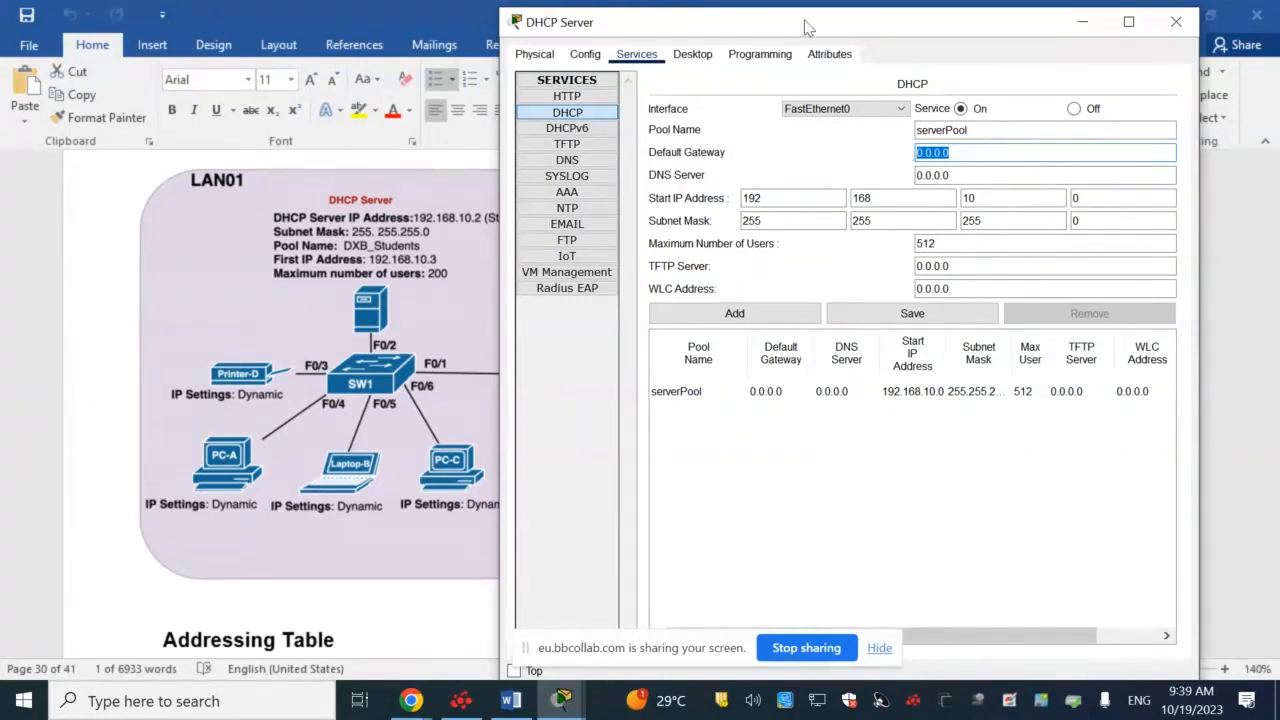
drag(808, 27, 782, 22)
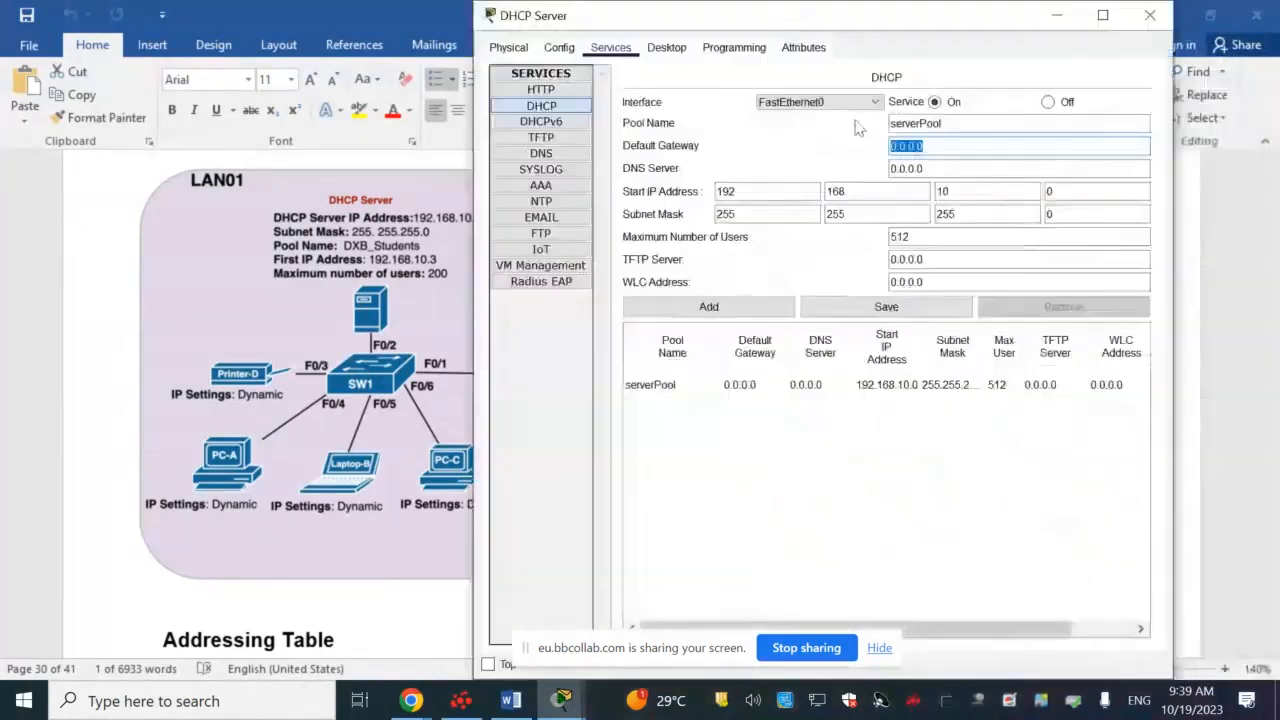
text(192)
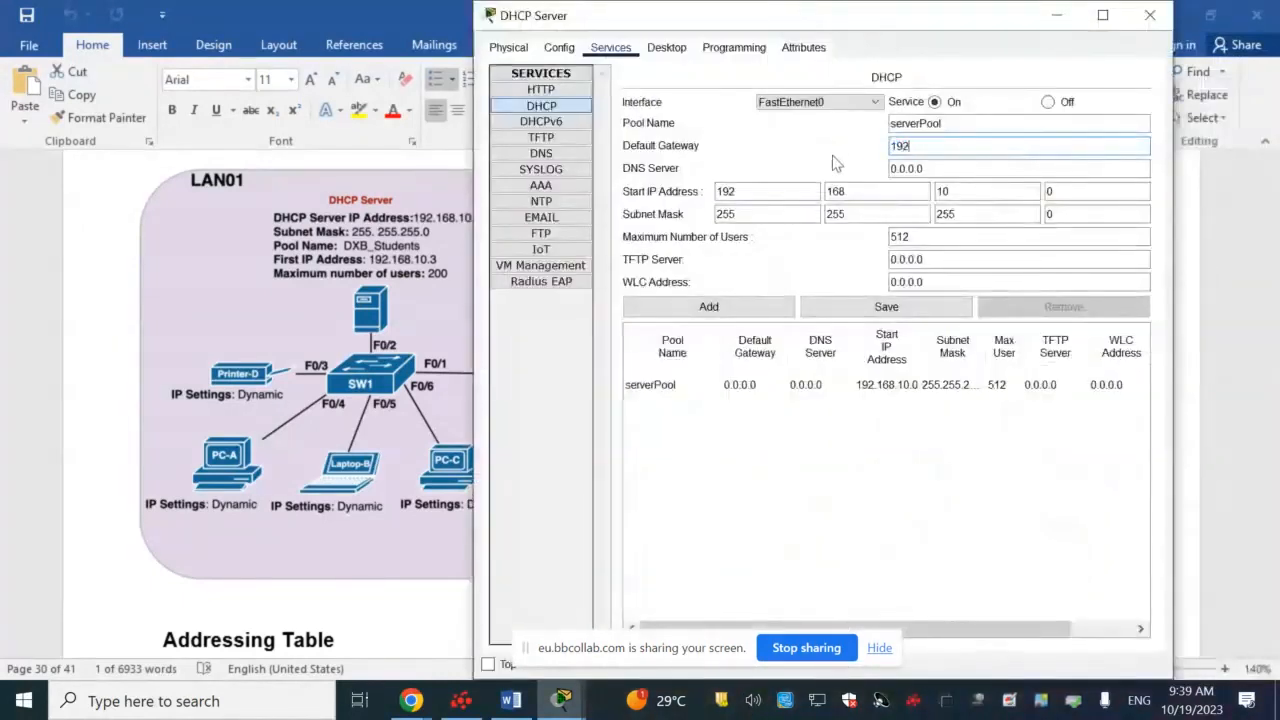
text(.168.)
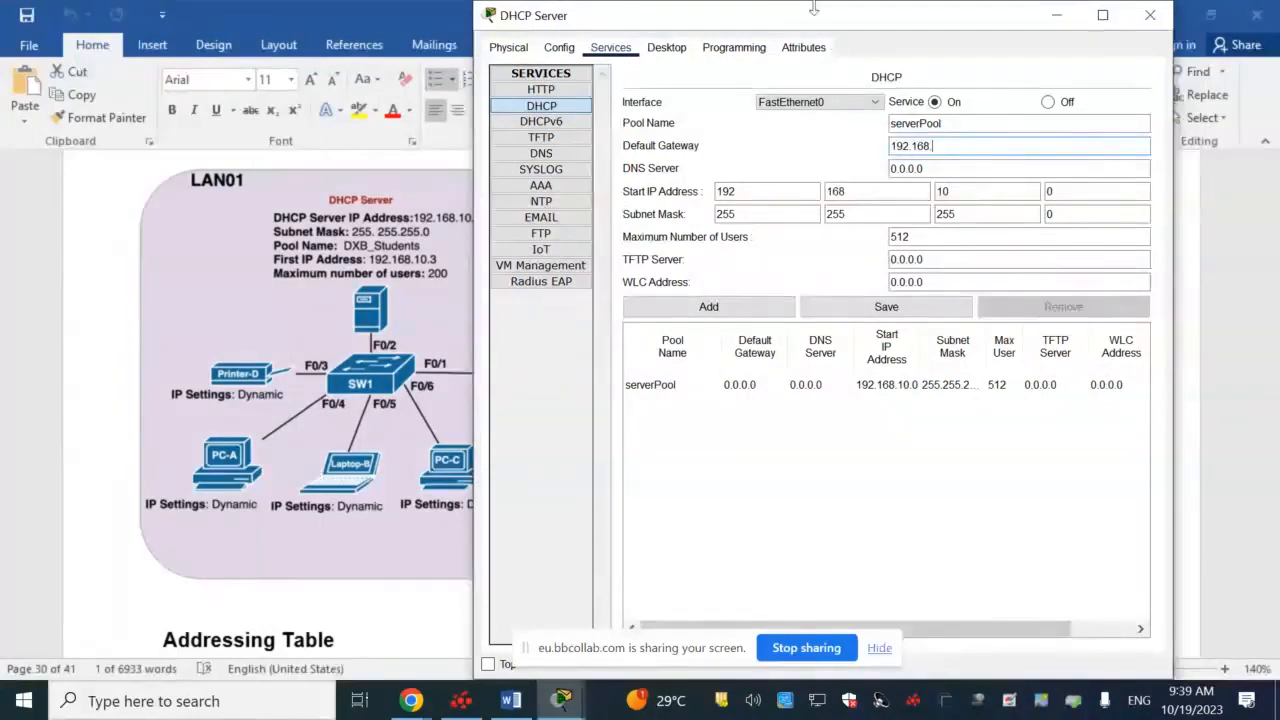
drag(820, 20, 757, 57)
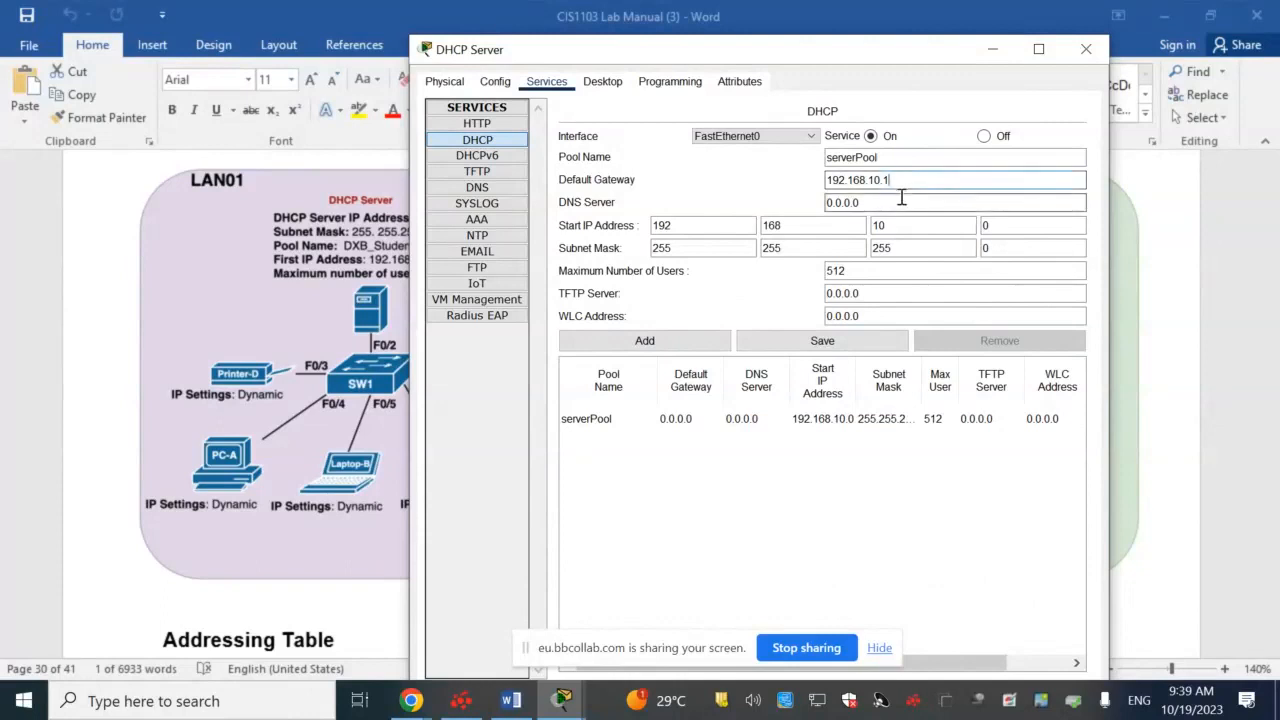
Enter 192.168.10.3 as the DHCP pool's start IP address
click(988, 226)
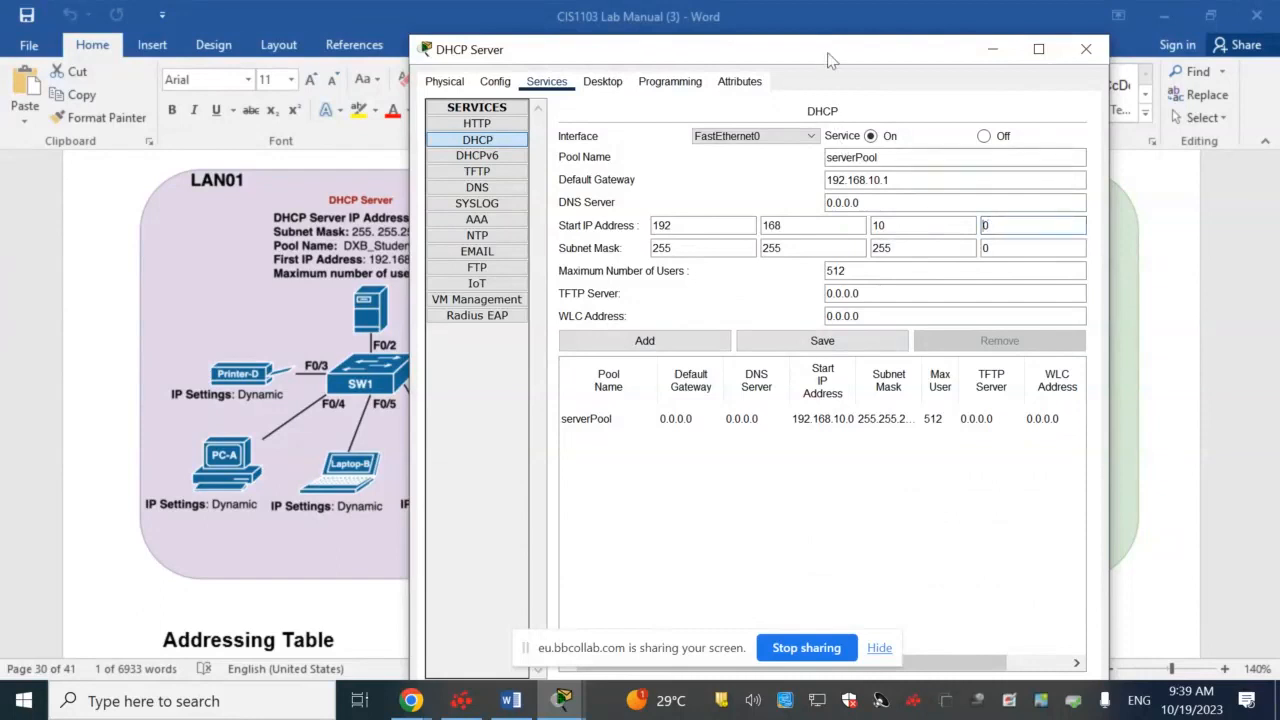
drag(829, 57, 883, 56)
click(943, 174)
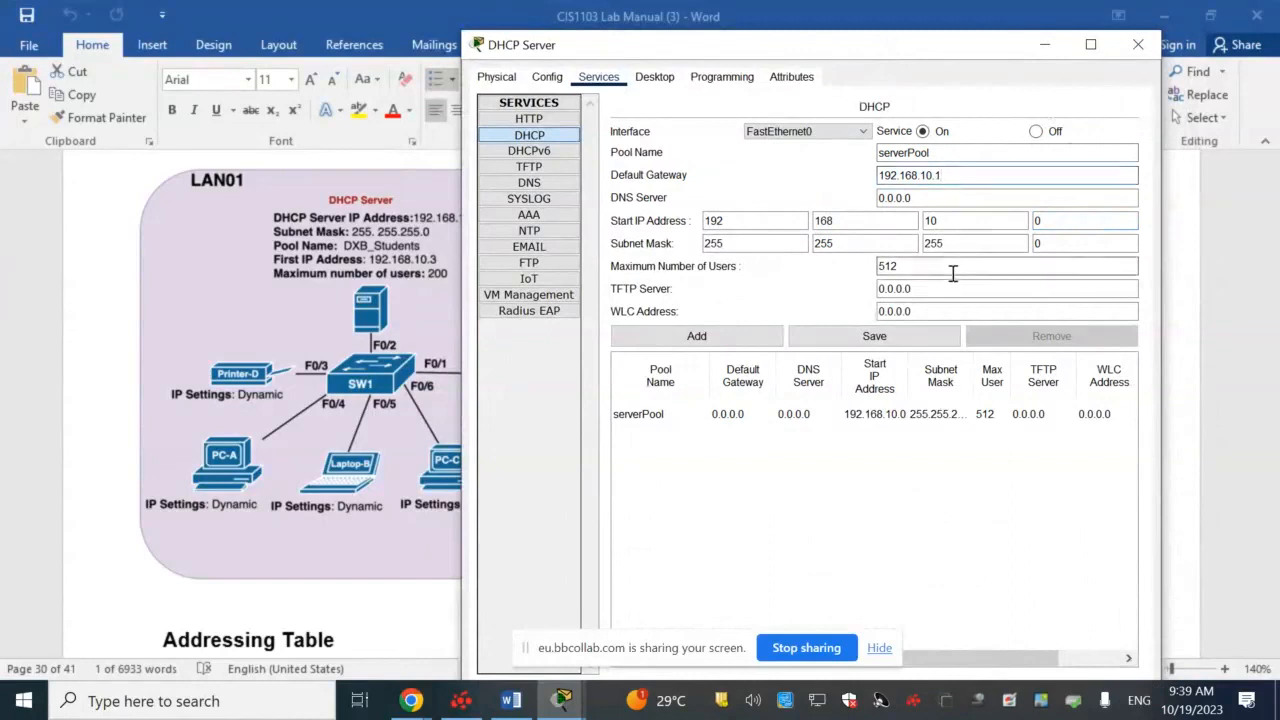
click(1053, 226)
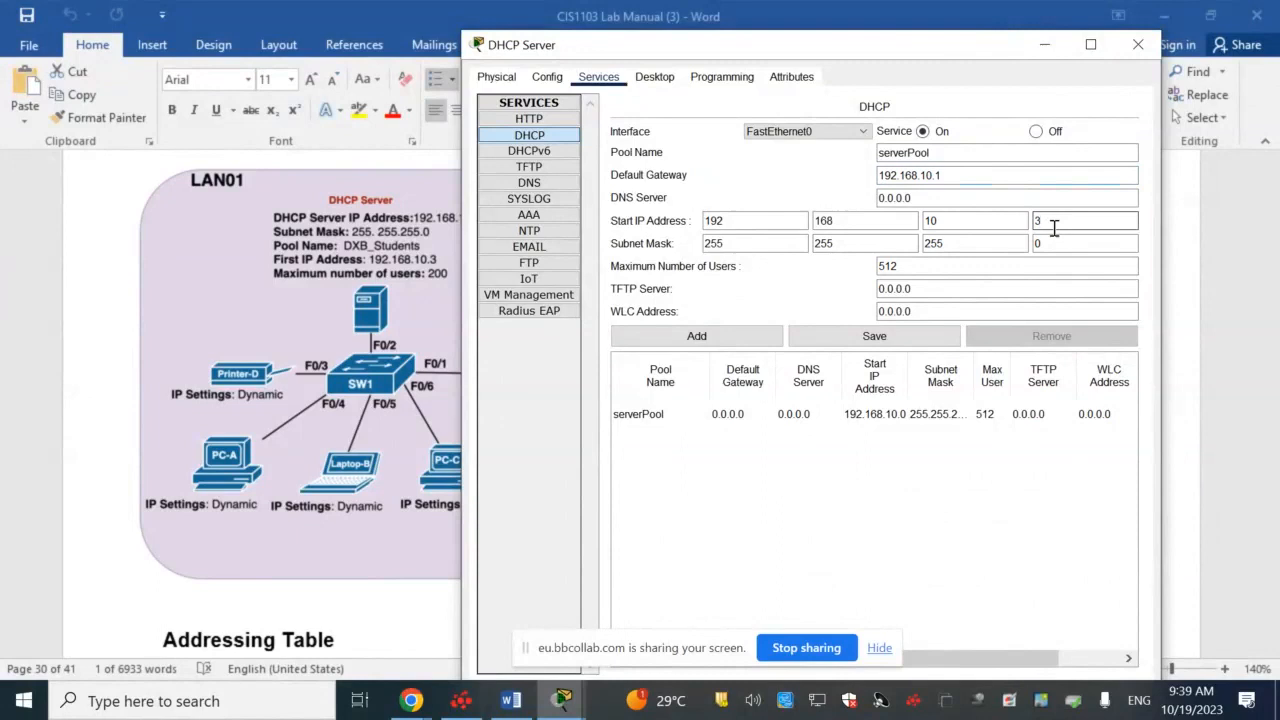
click(1053, 242)
key(BackSpace)
text(203)
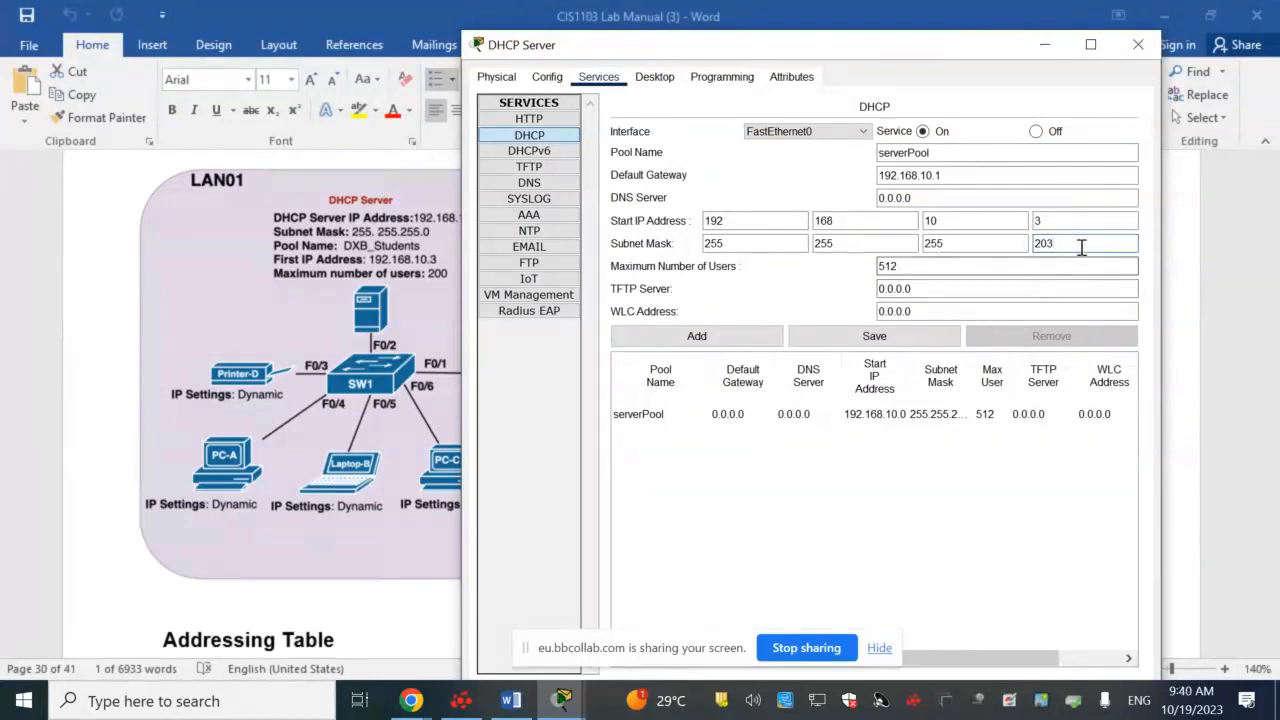
drag(1080, 245, 1027, 241)
text(0)
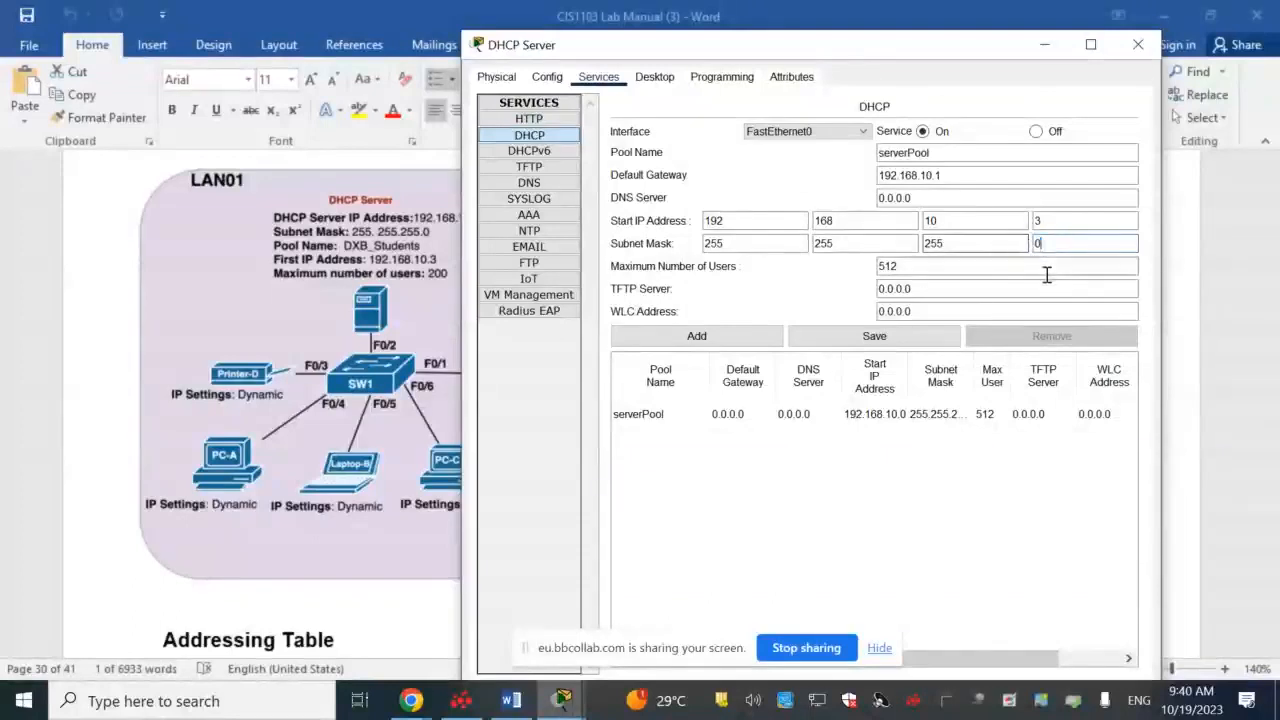
Enter 200 as the DHCP pool's maximum number of users
key(BackSpace)
key(BackSpace)
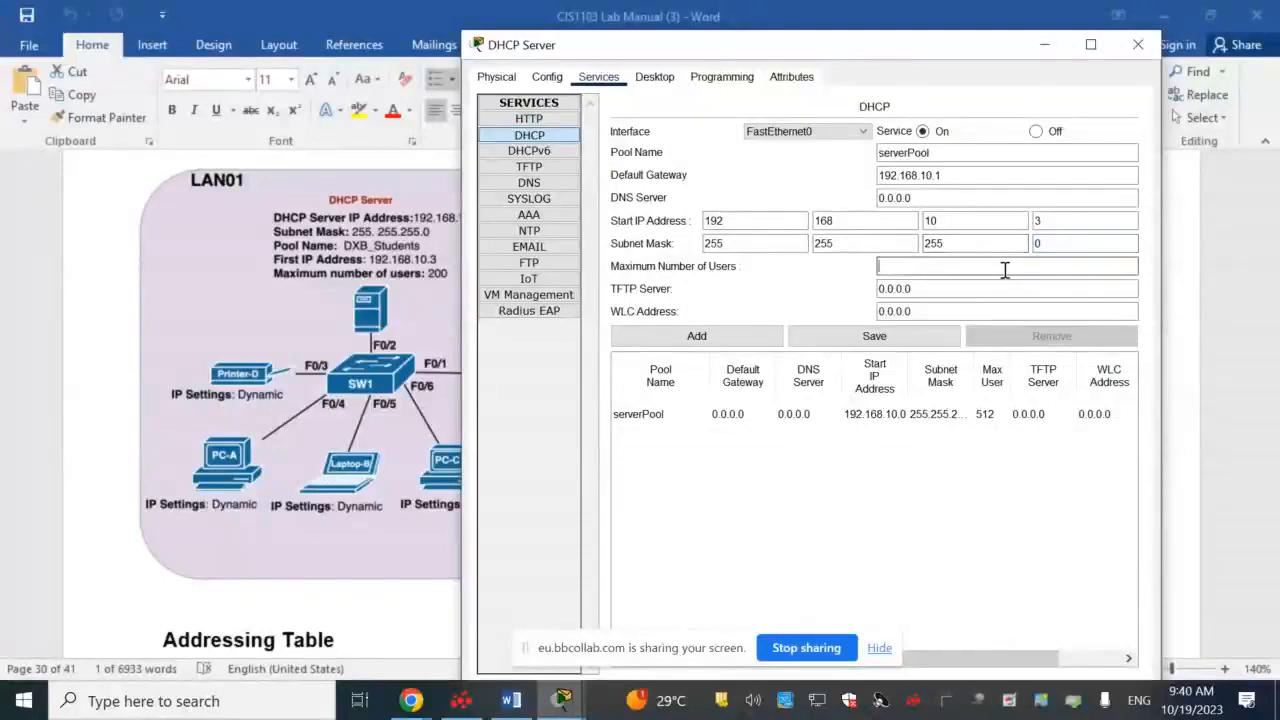
text(200)
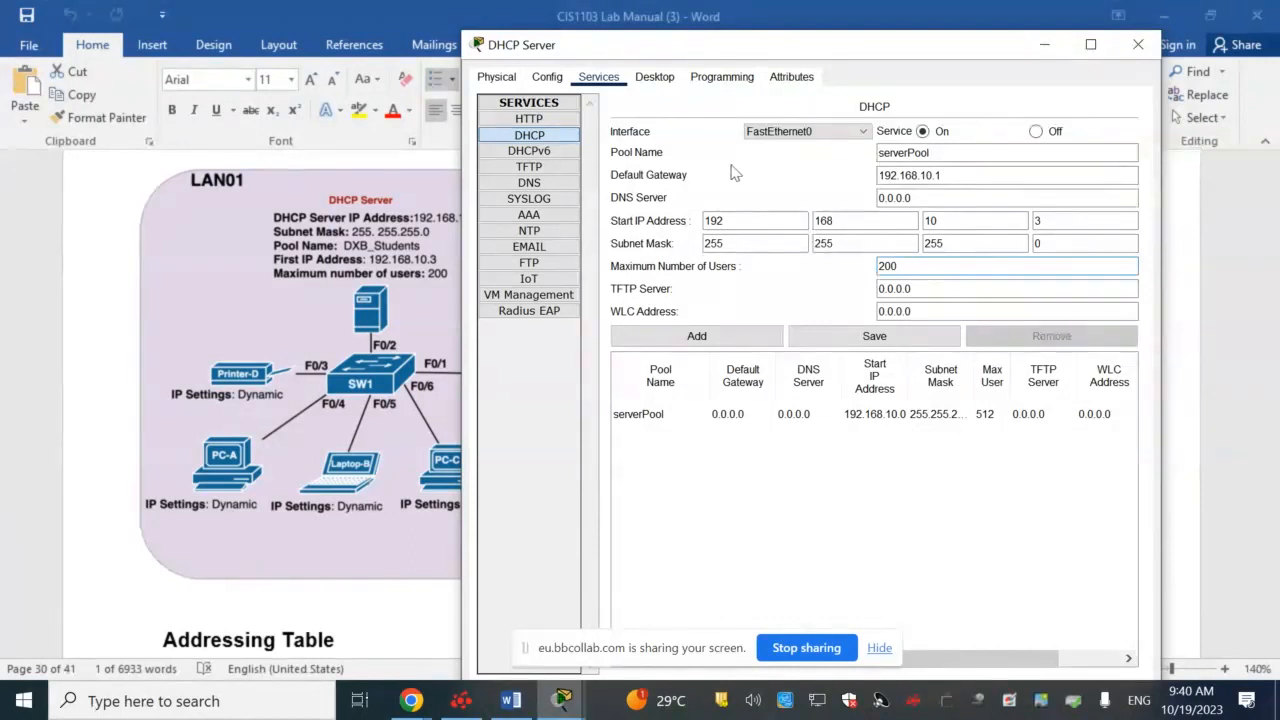
Set the DHCP server's own default gateway to 192.168.10.1 in its IP configuration and close the device window
click(548, 79)
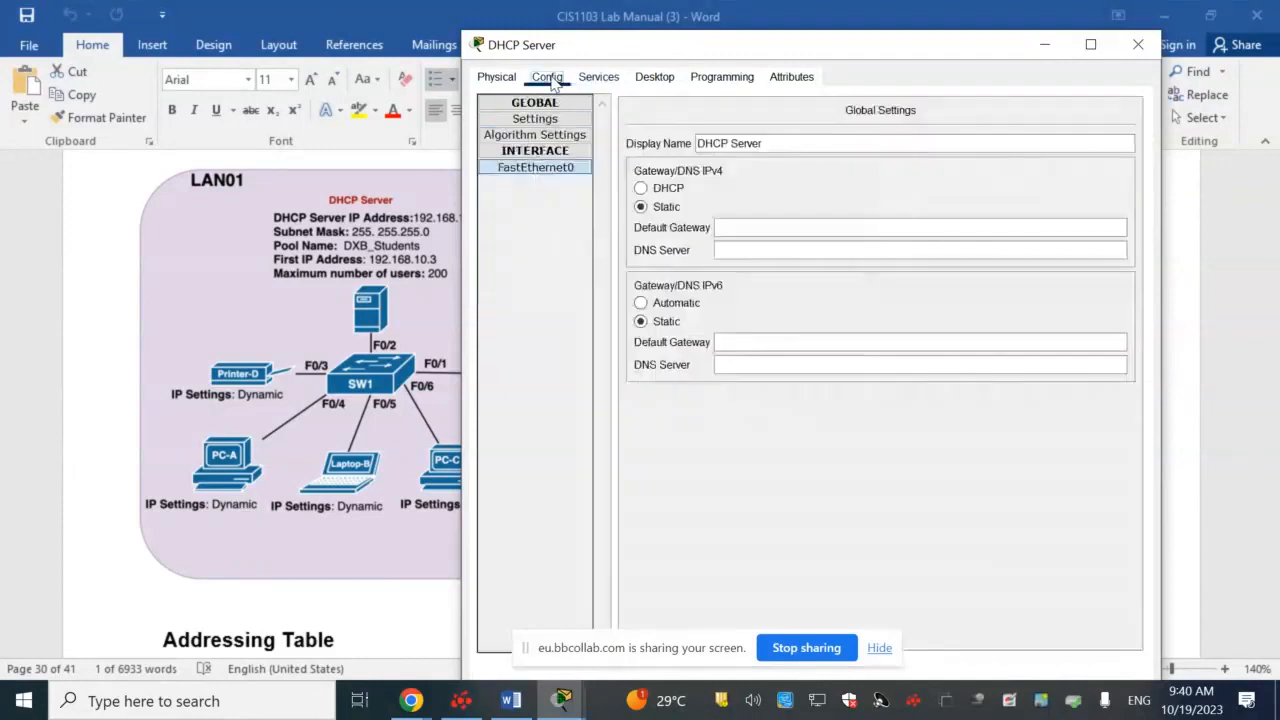
click(652, 80)
click(528, 135)
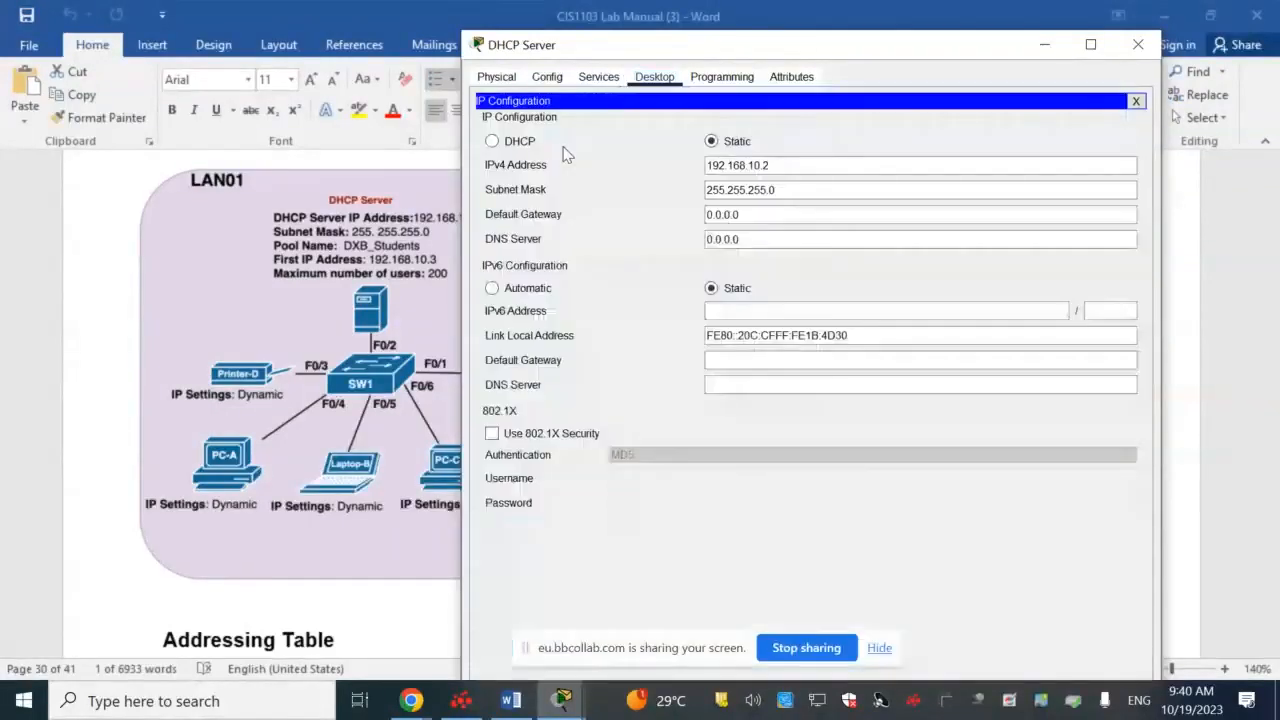
click(778, 189)
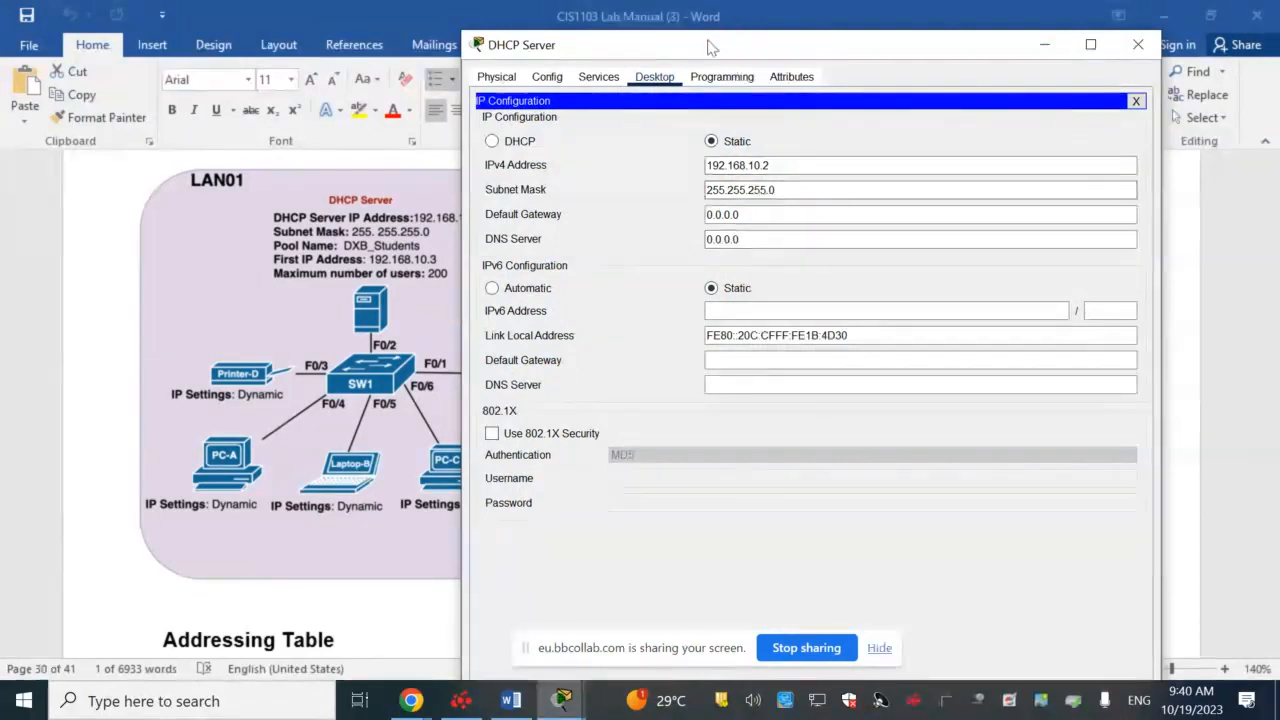
drag(708, 49, 877, 29)
click(962, 201)
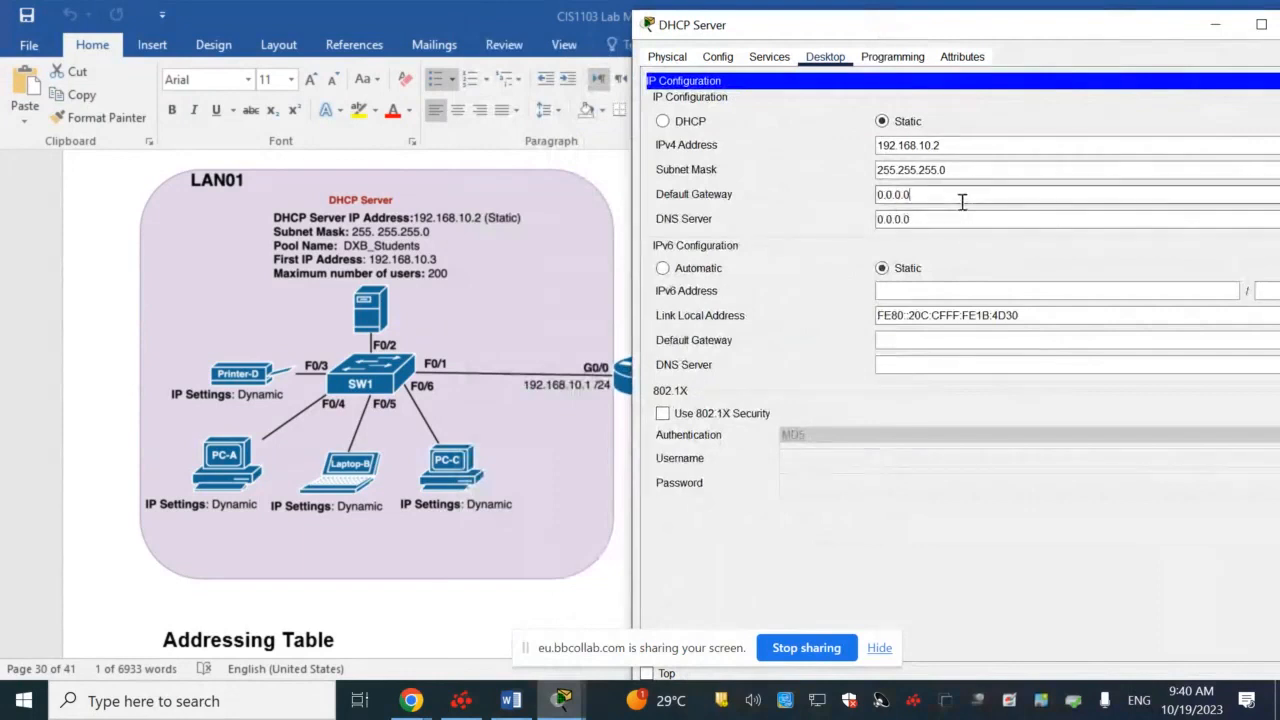
key(BackSpace)
key(BackSpace)
key(BackSpace)
key(BackSpace)
key(BackSpace)
text(192.168.10.1)
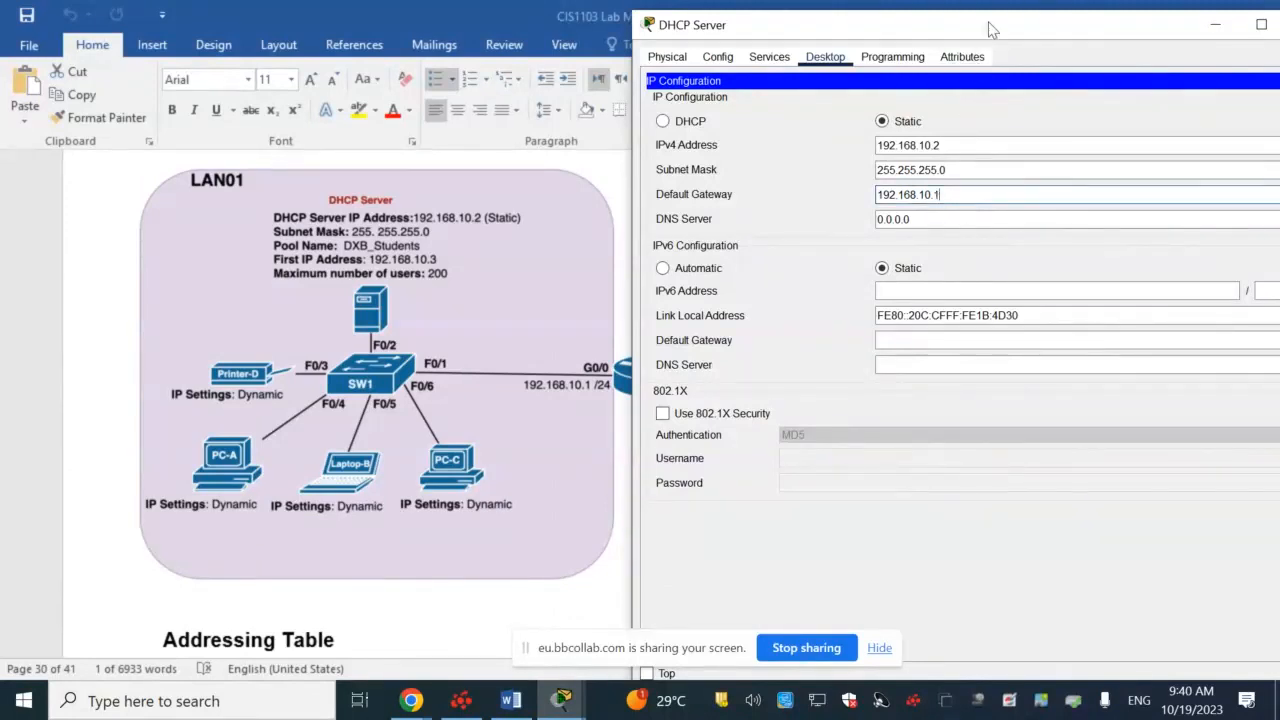
drag(990, 28, 848, 18)
click(1160, 16)
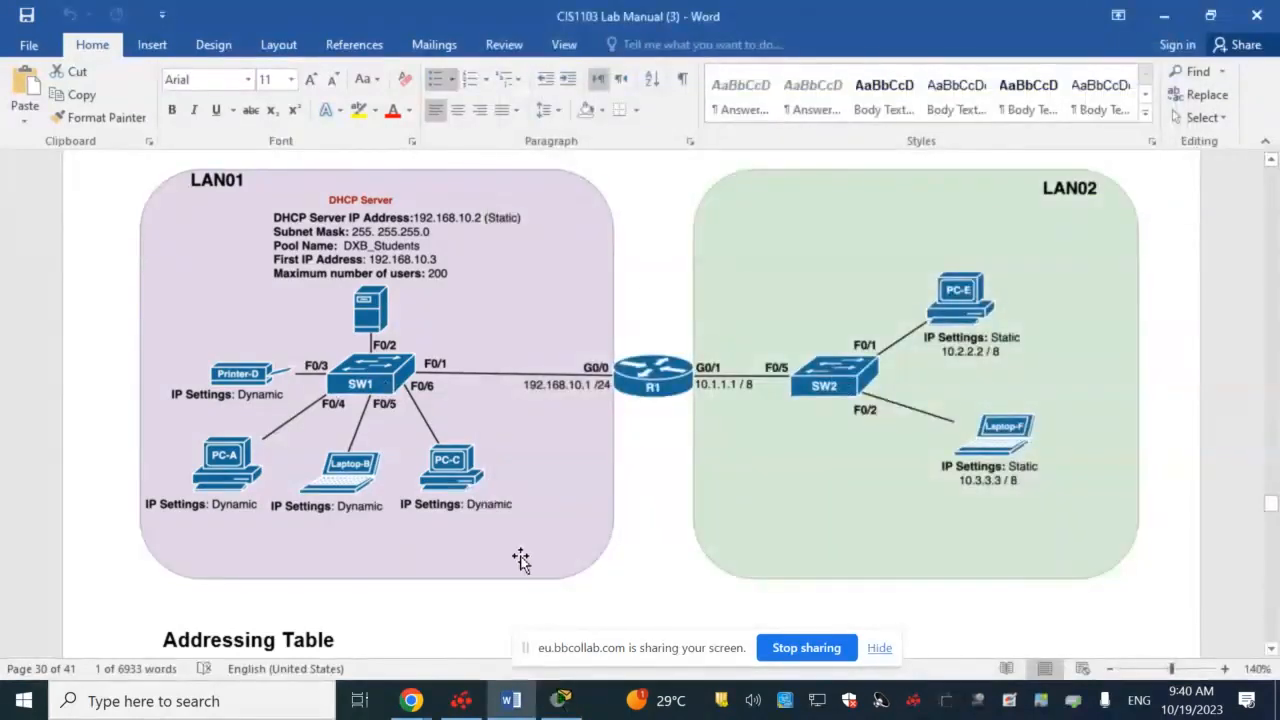
Return to the Packet Tracer workspace and set Printer0's IPv4 gateway and DNS configuration to DHCP
click(561, 700)
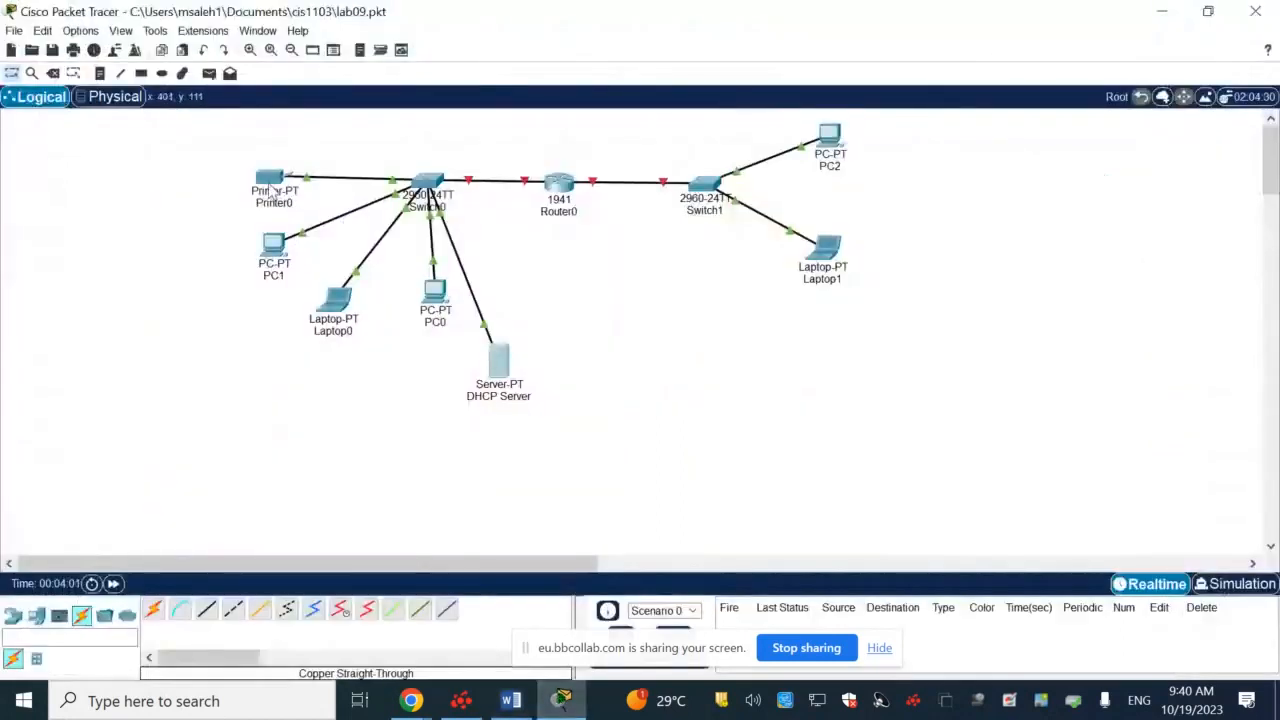
mouse_move(271, 186)
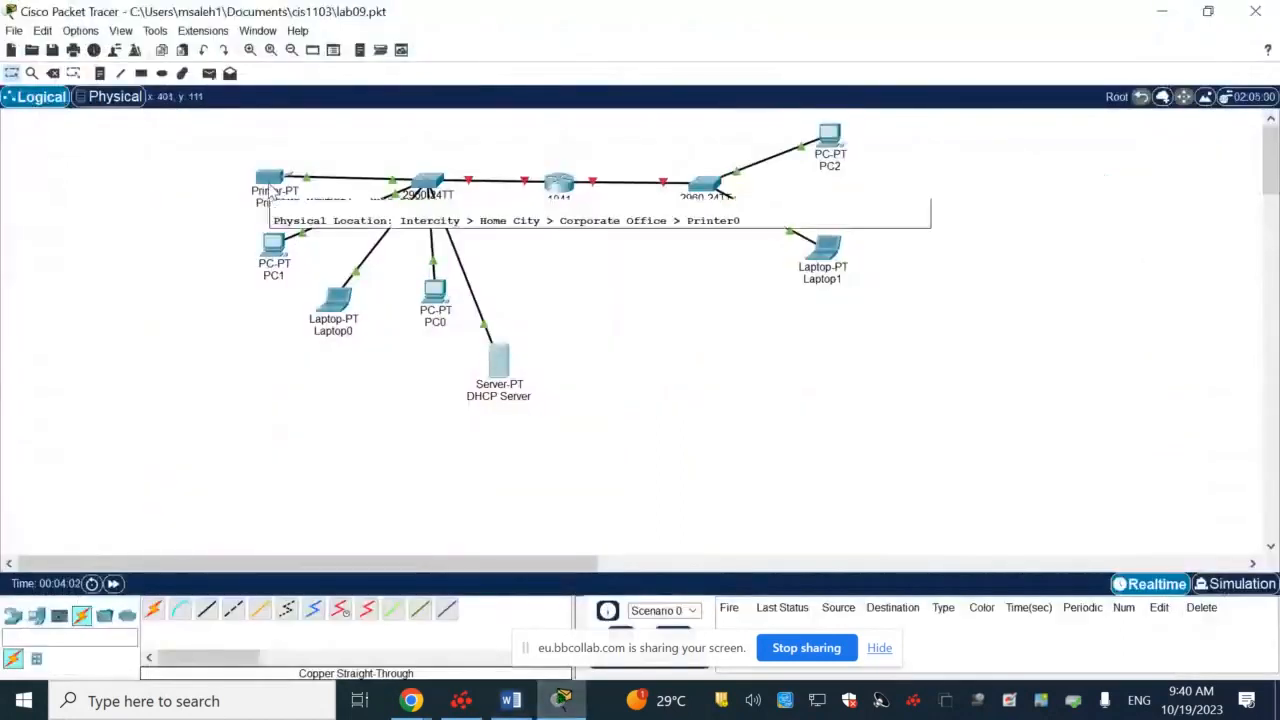
click(271, 186)
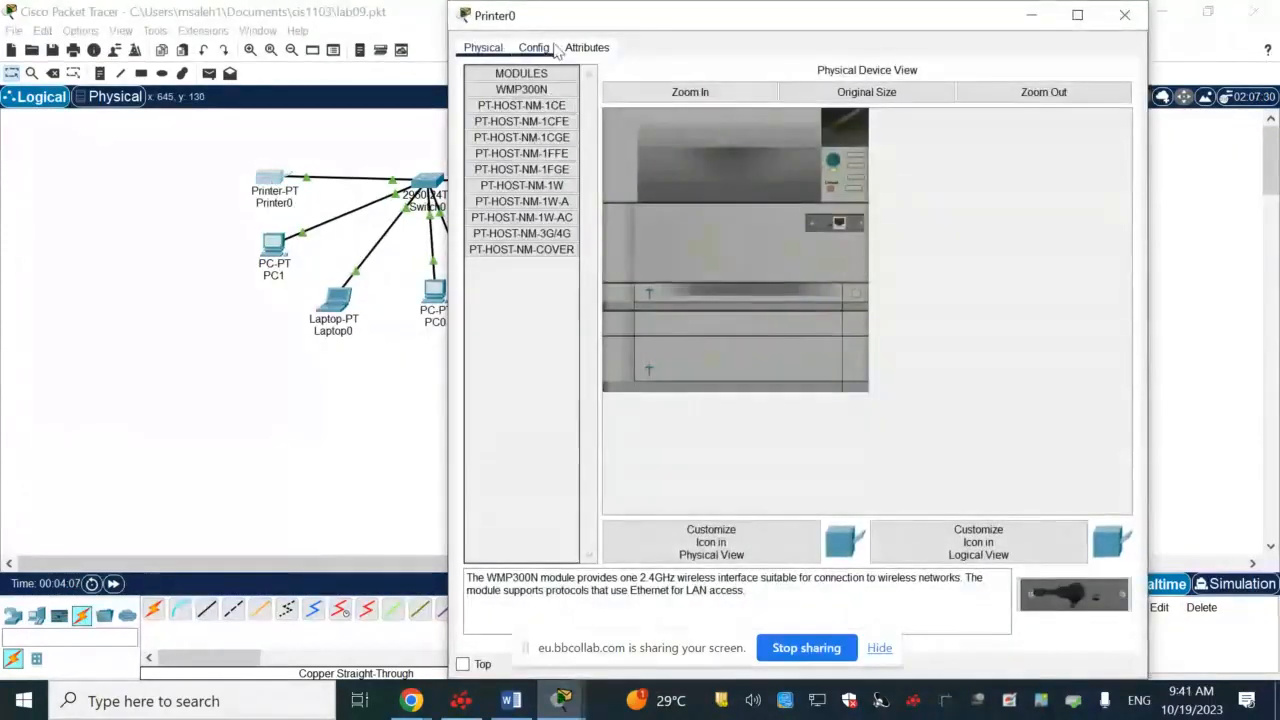
click(548, 52)
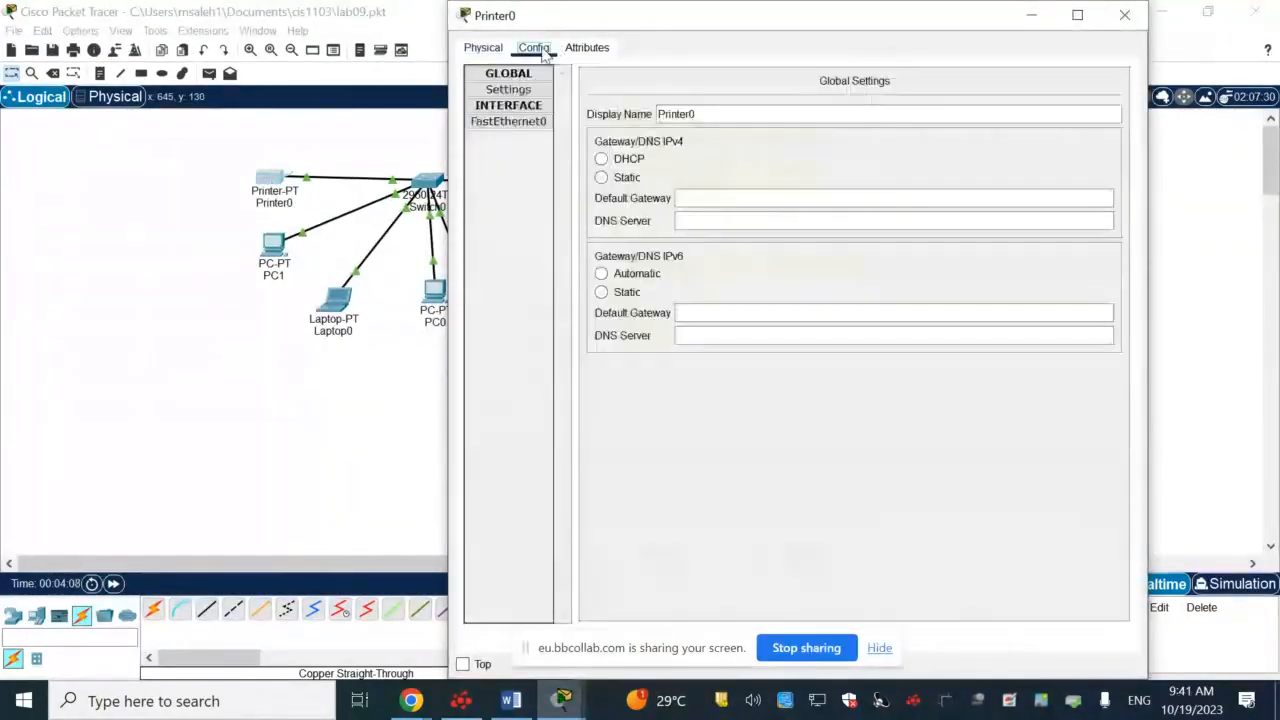
click(601, 160)
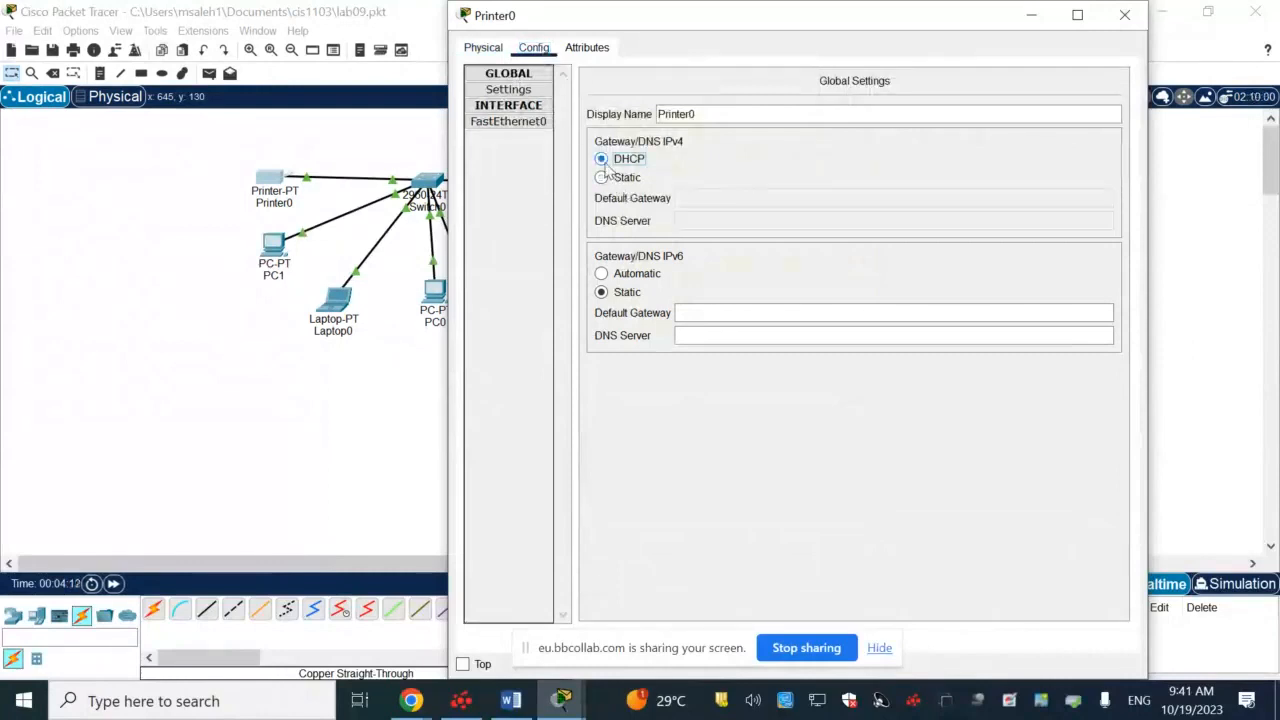
Close the printer's window, then set PC1's IPv4 configuration to DHCP and close its window
click(1125, 15)
click(274, 246)
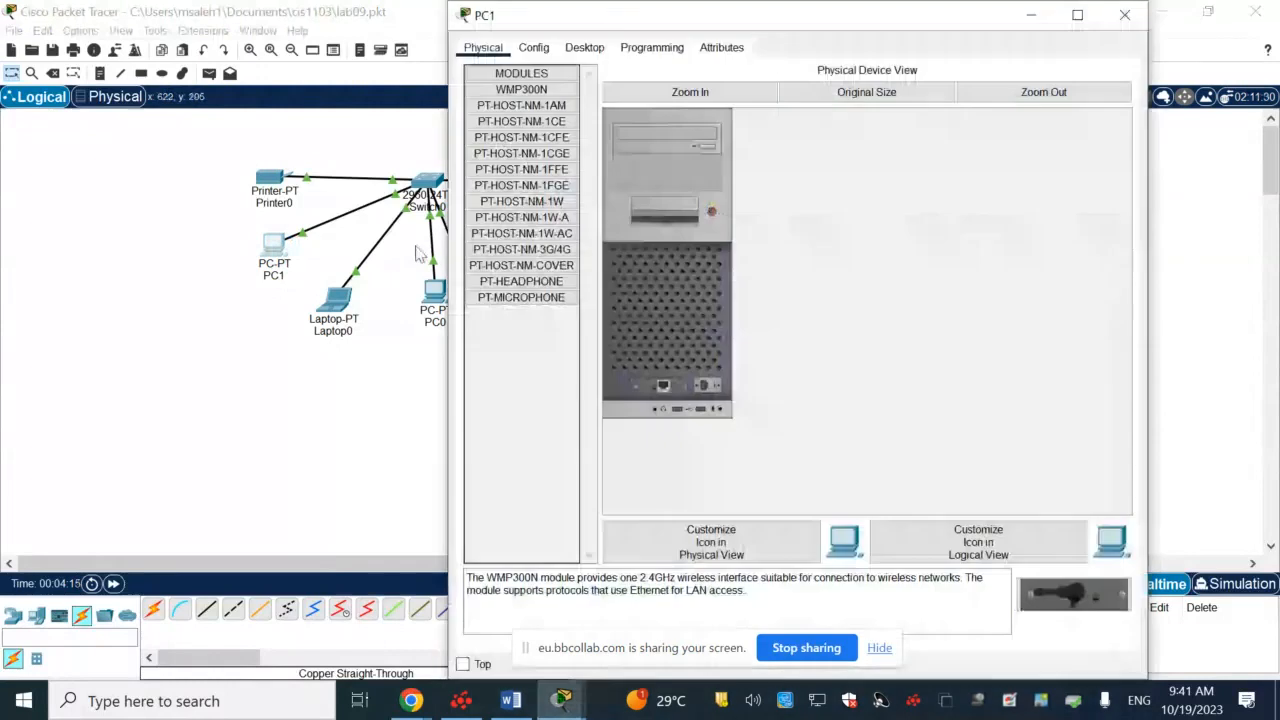
click(592, 50)
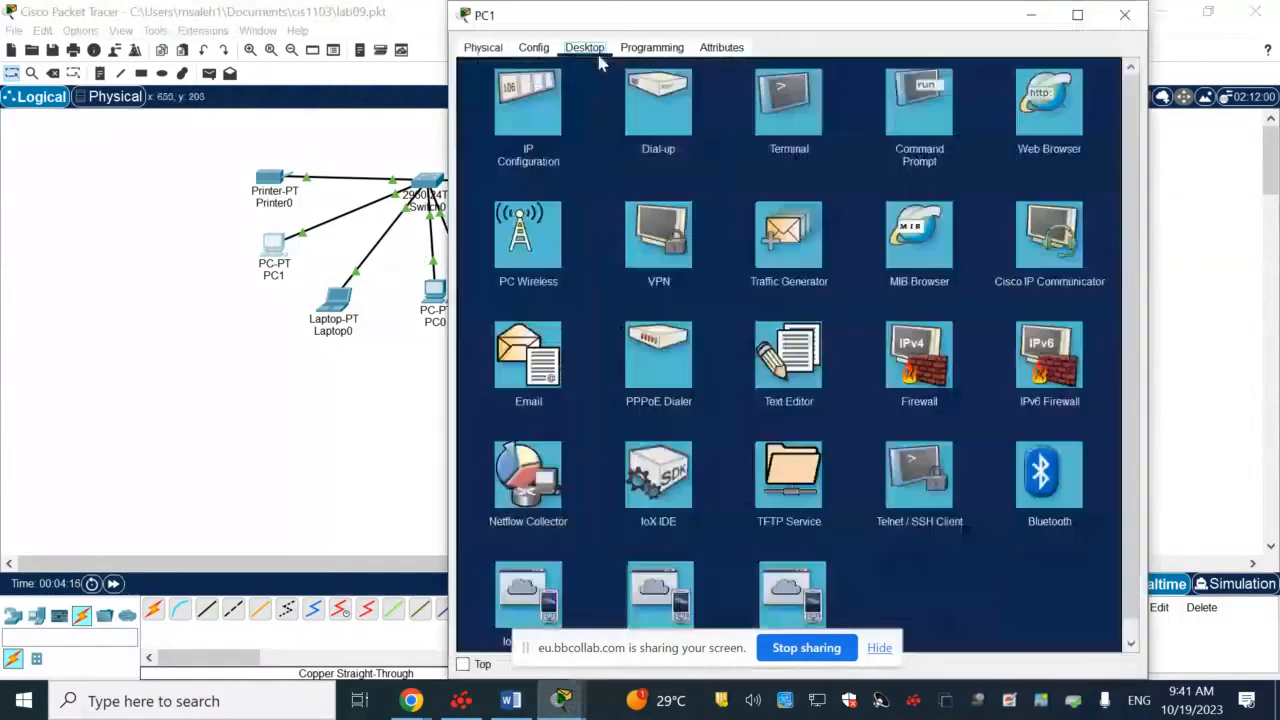
click(531, 107)
click(479, 131)
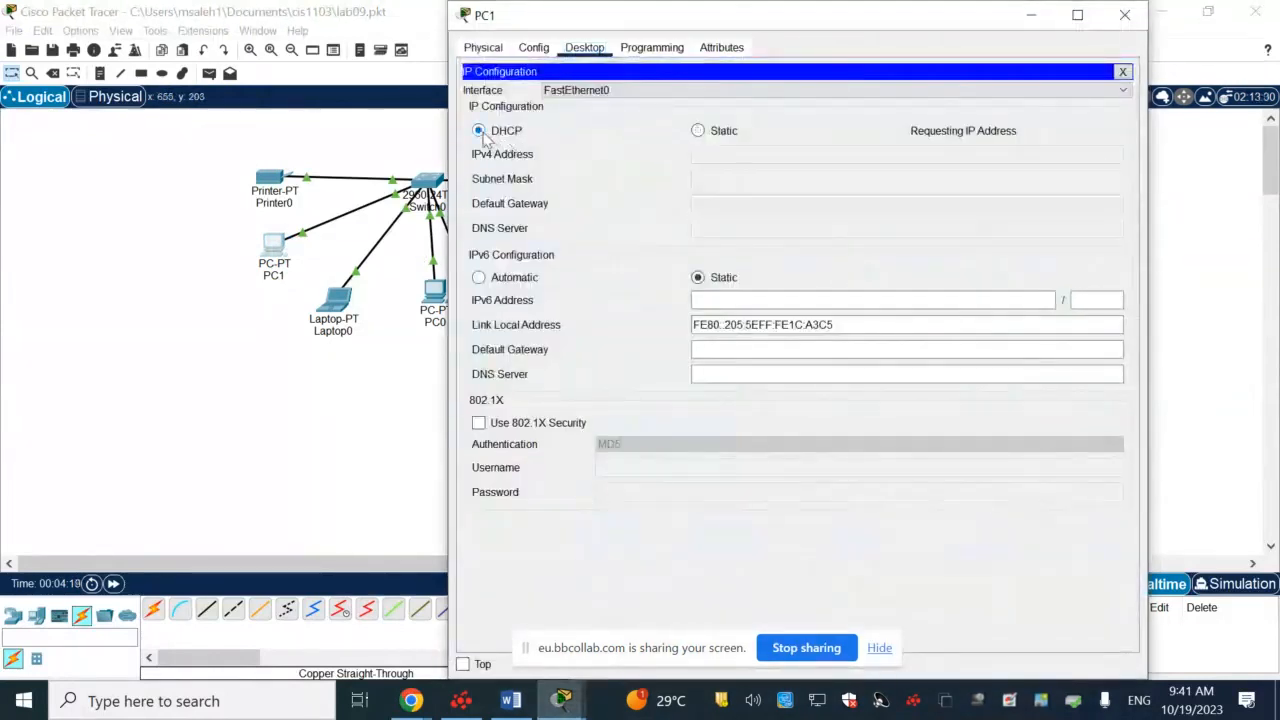
click(1125, 15)
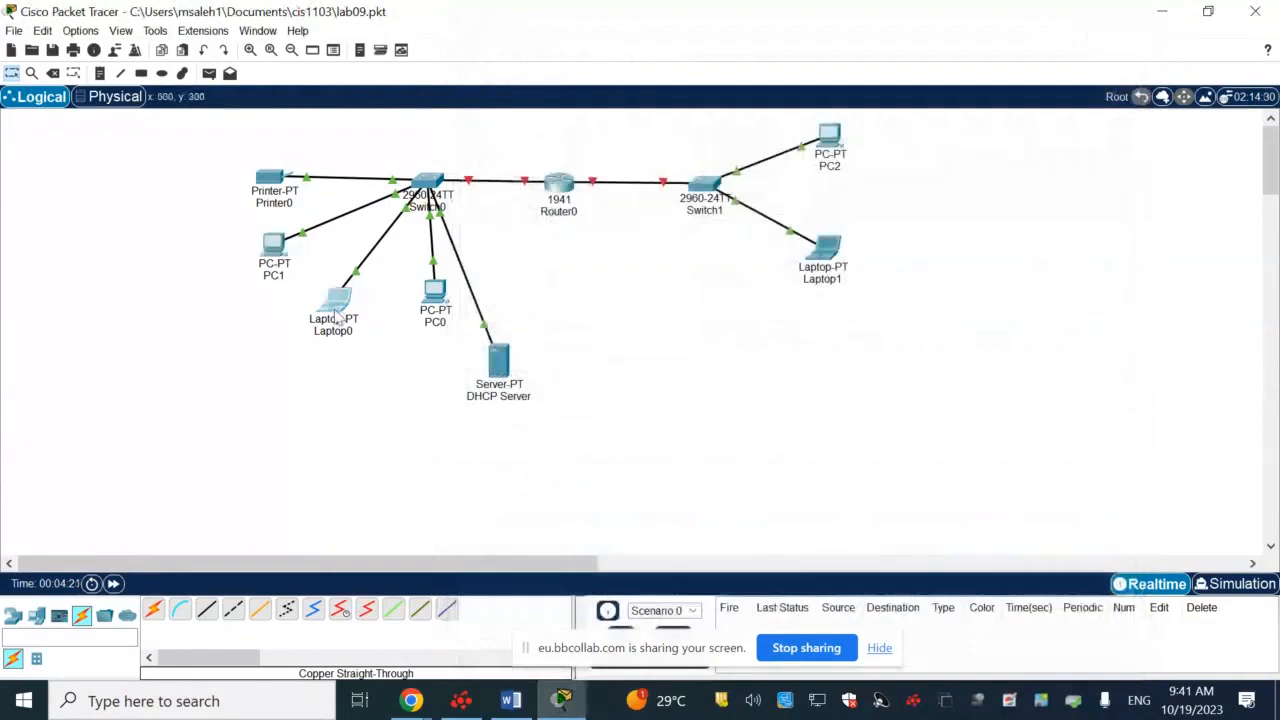
Set Laptop0's IPv4 configuration to DHCP and close its device window
click(334, 300)
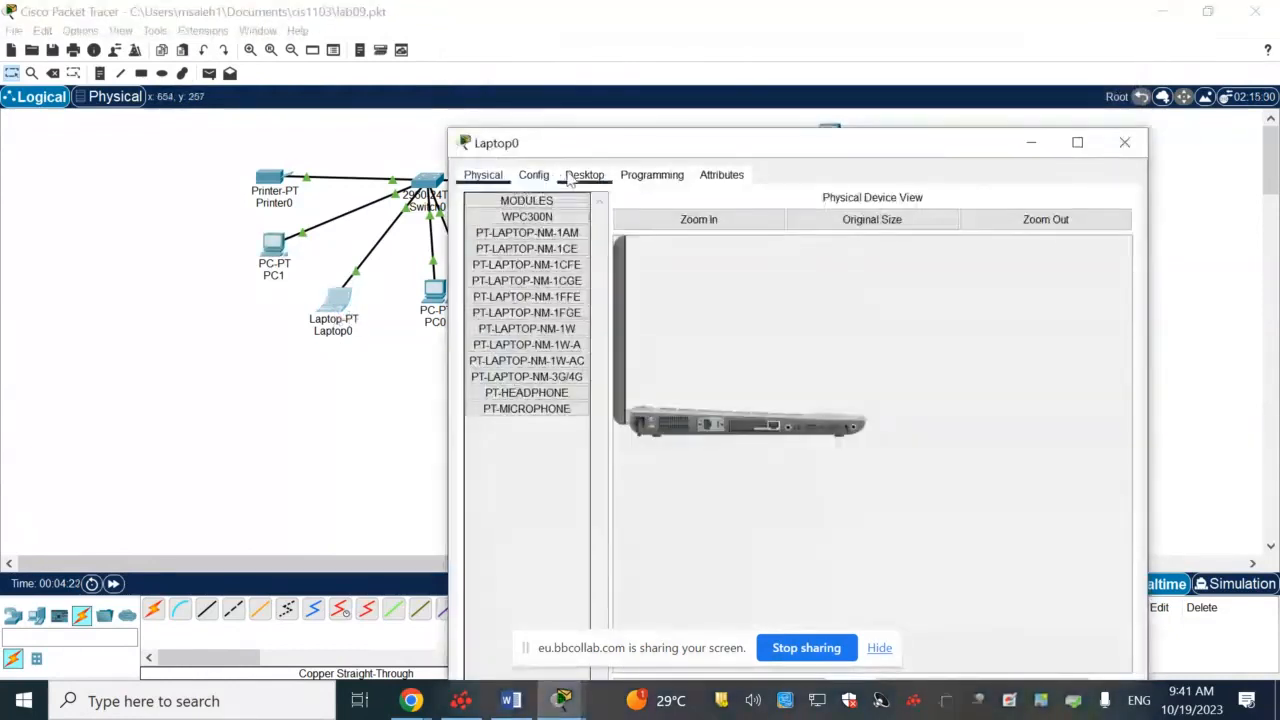
click(584, 174)
click(542, 234)
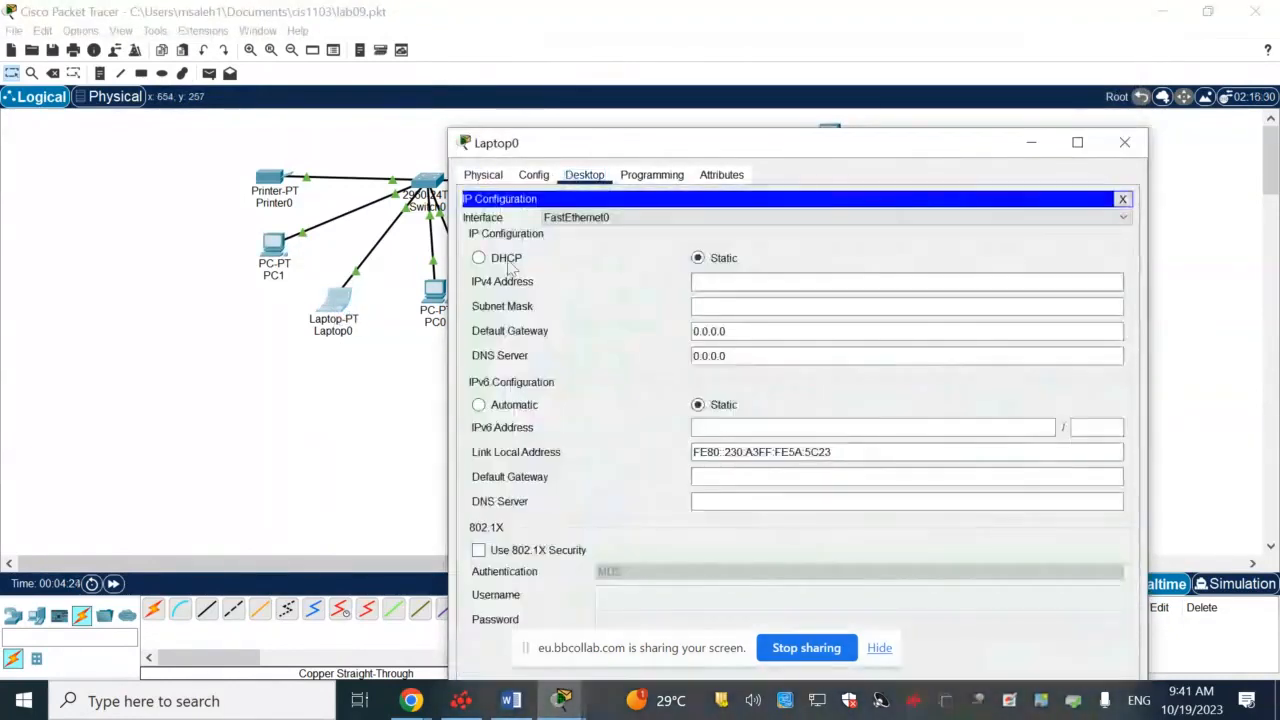
click(479, 257)
click(1125, 145)
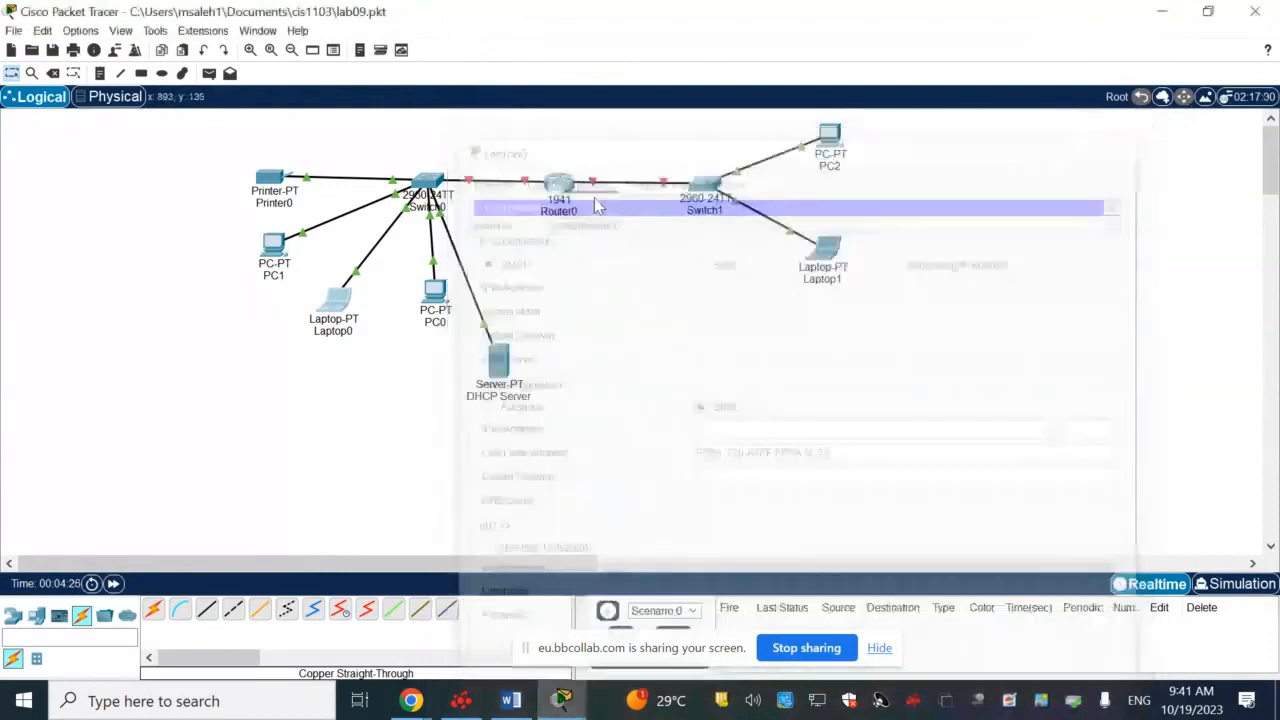
Set PC0's IPv4 configuration to DHCP and close its device window
click(436, 290)
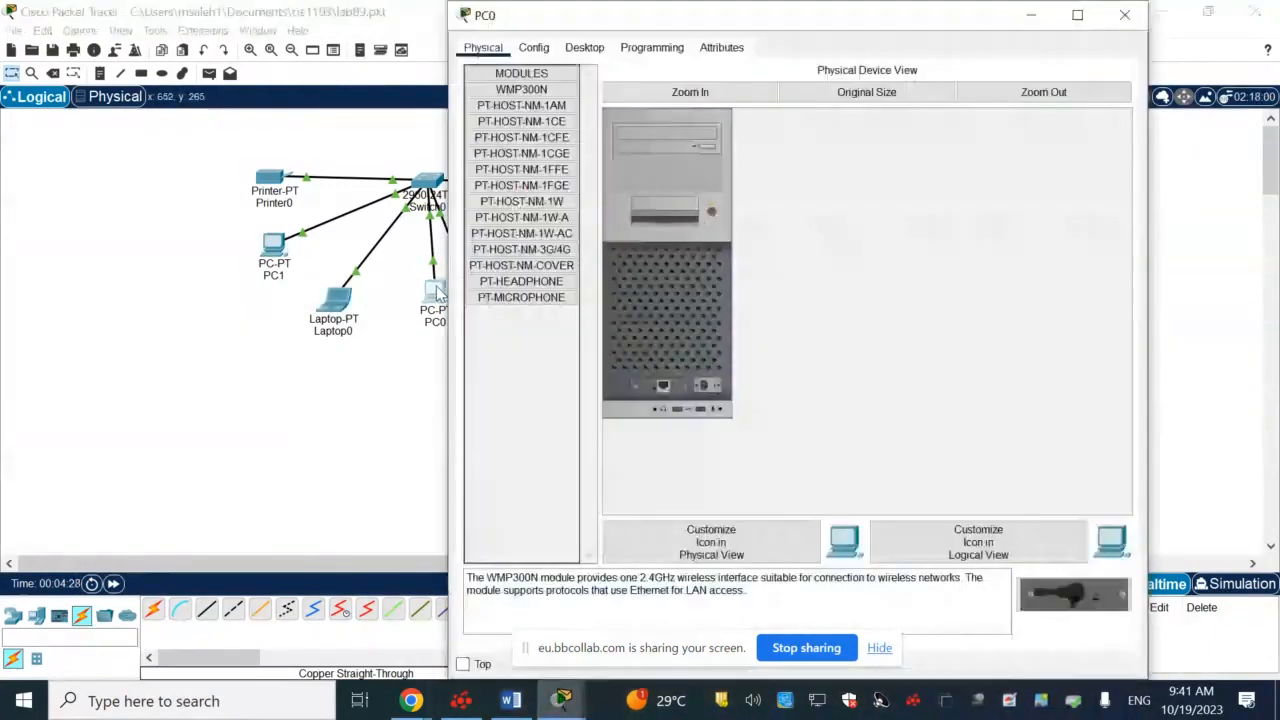
click(590, 50)
click(528, 105)
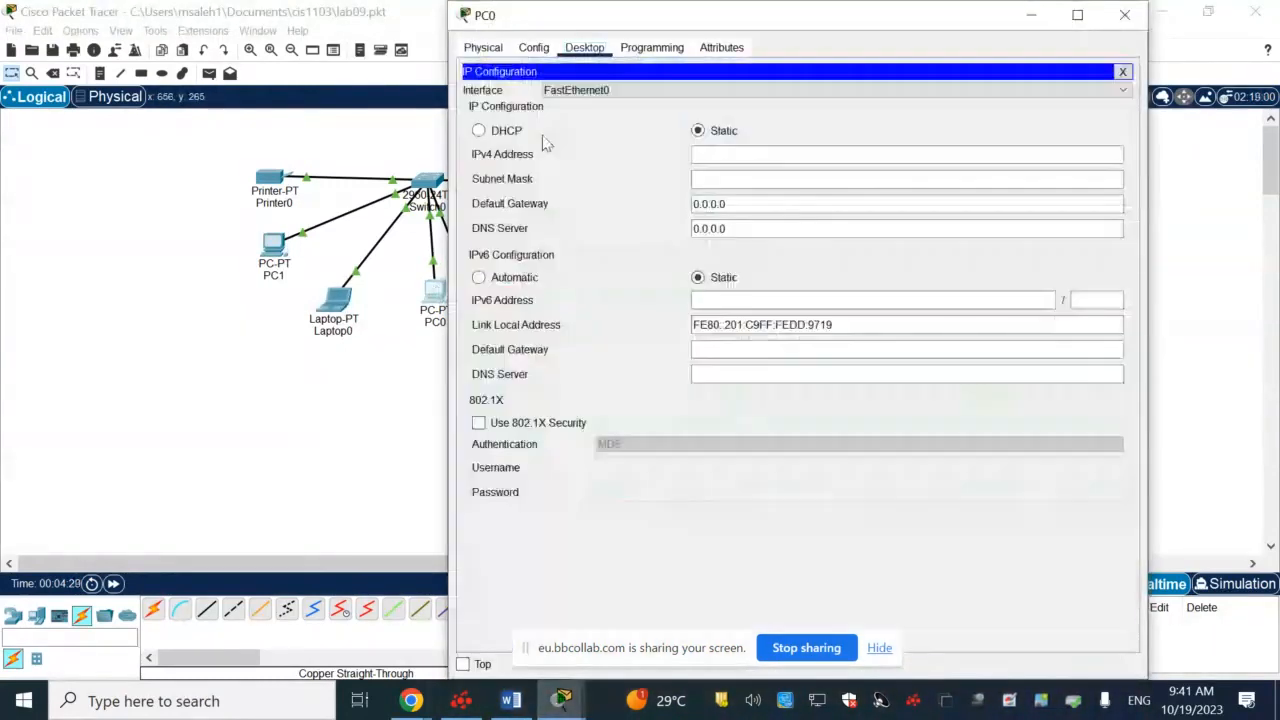
click(479, 130)
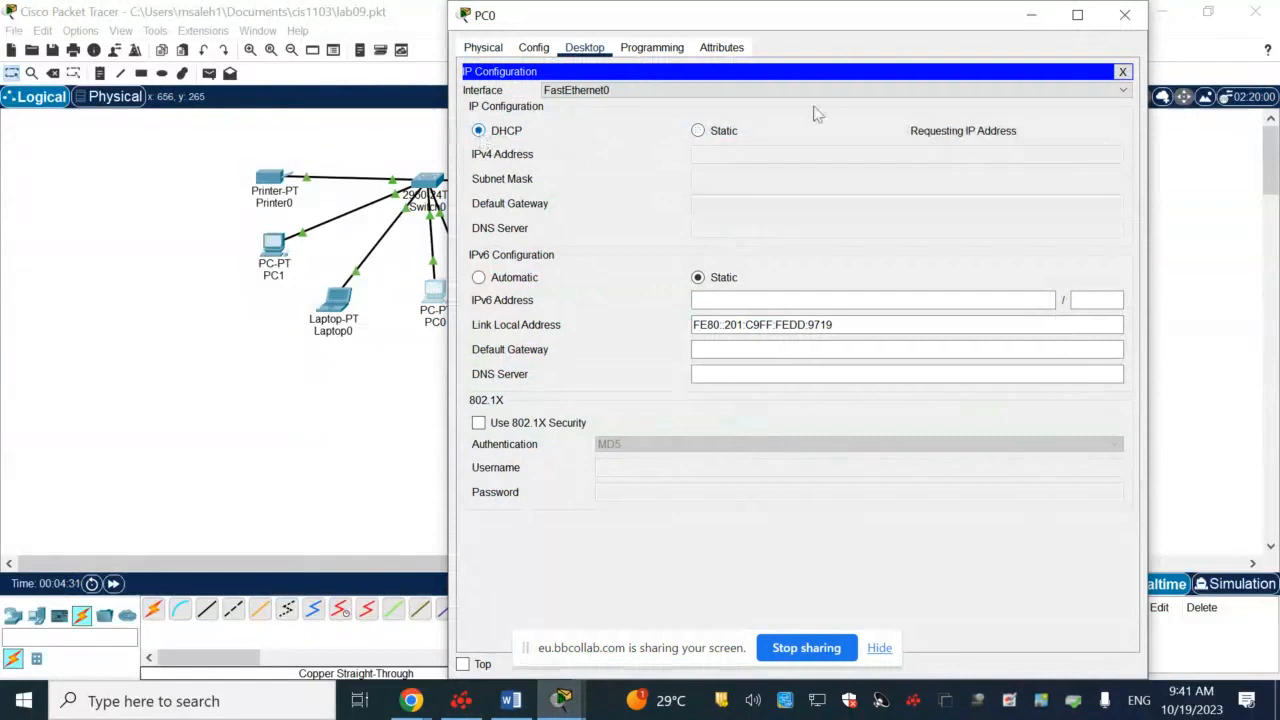
click(1125, 15)
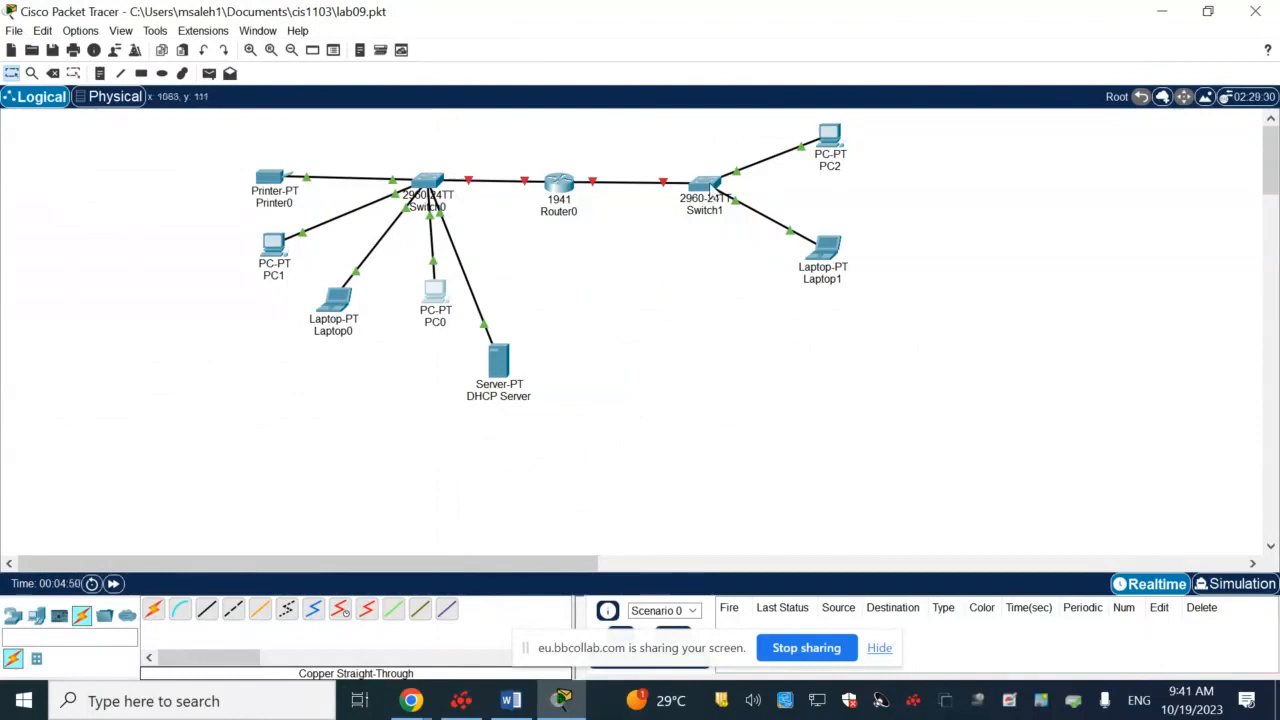
click(706, 186)
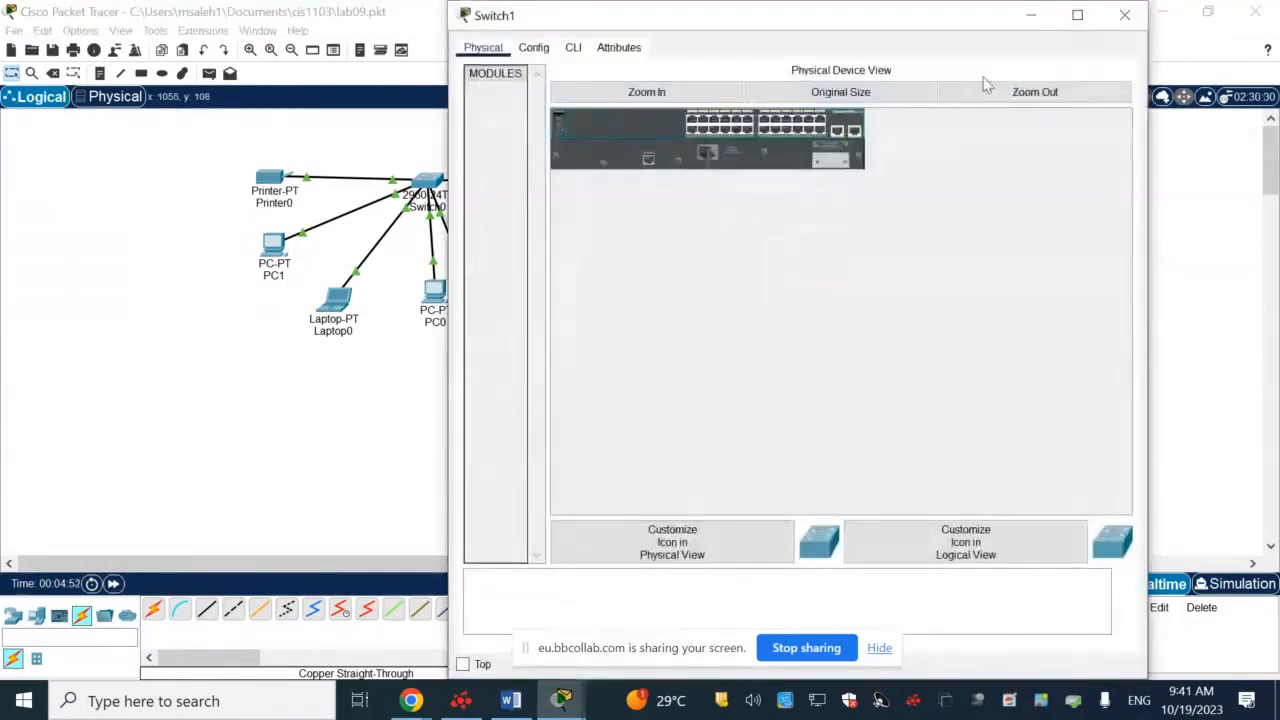
click(1122, 17)
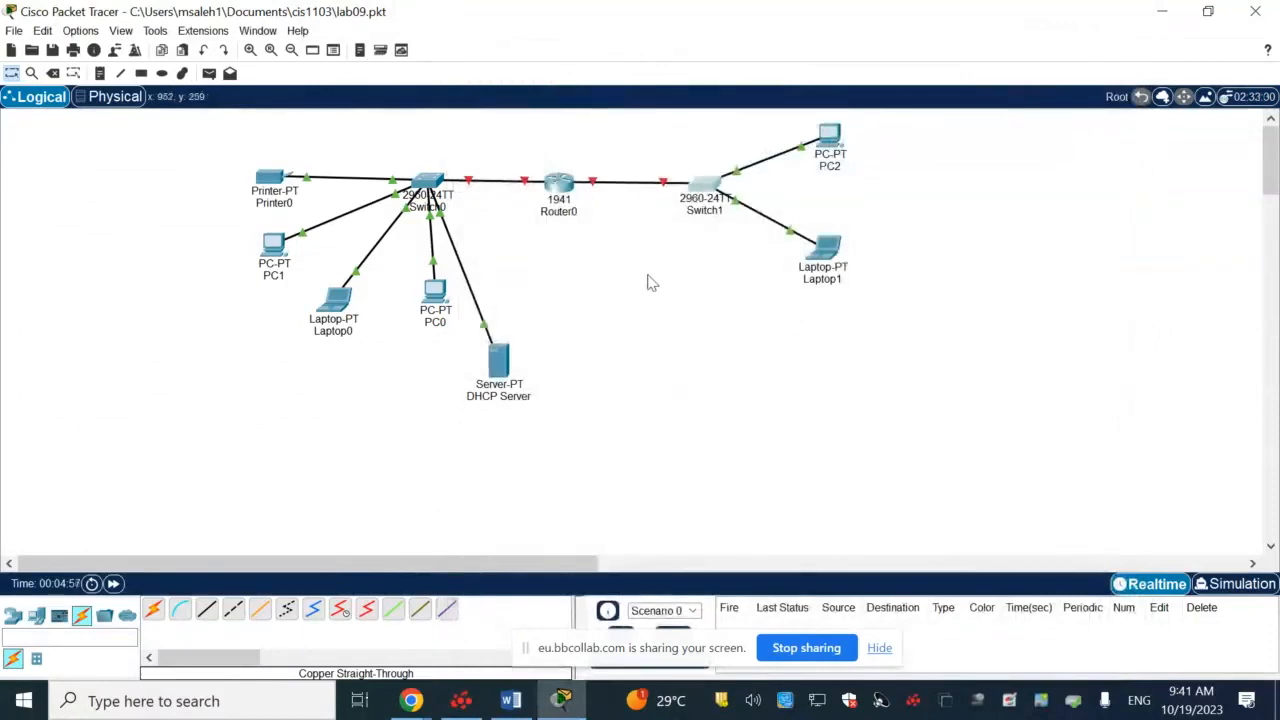
Configure Router0's GigabitEthernet0/0 interface with IPv4 address 192.168.10.1 and subnet mask 255.255.255.0, and turn the port on
click(559, 190)
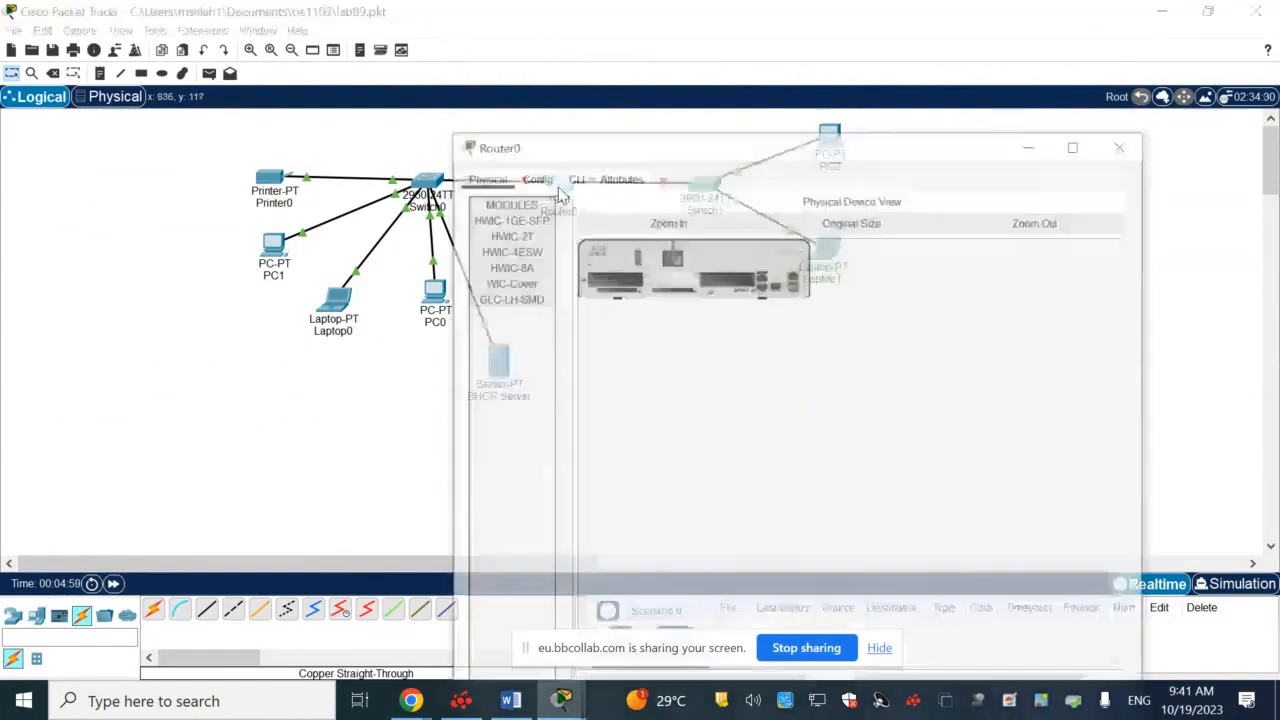
click(538, 50)
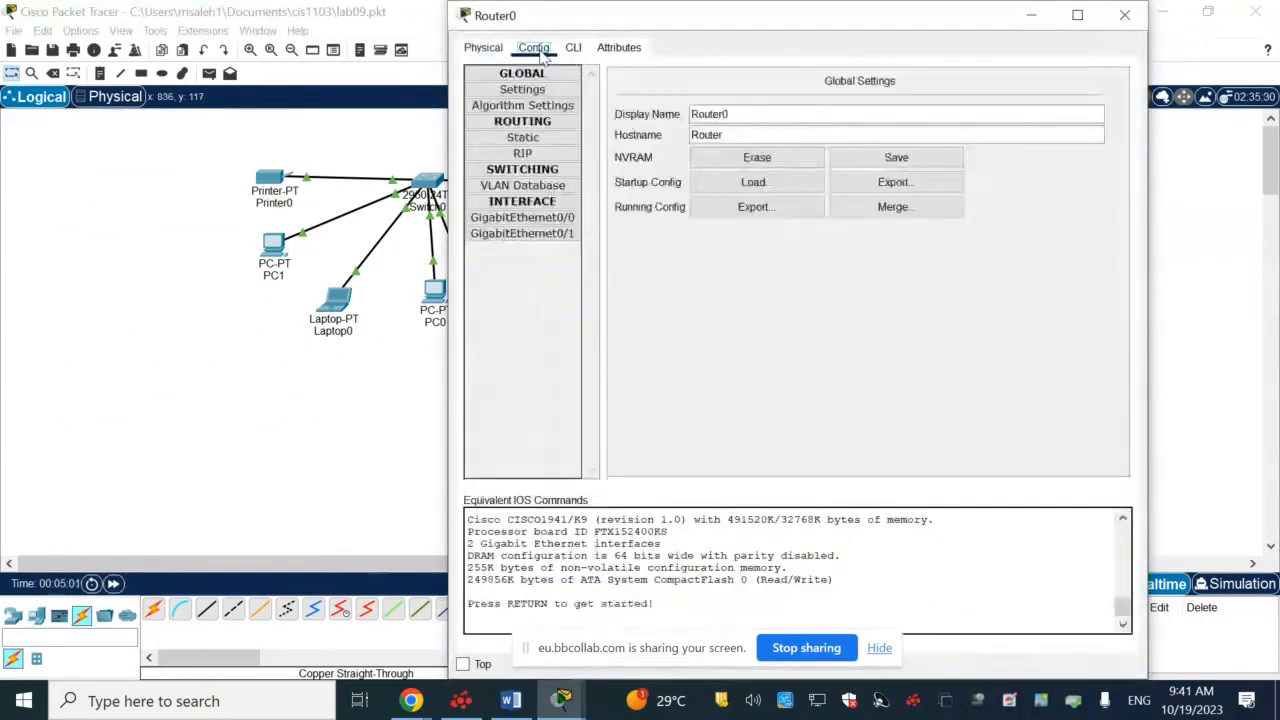
click(546, 220)
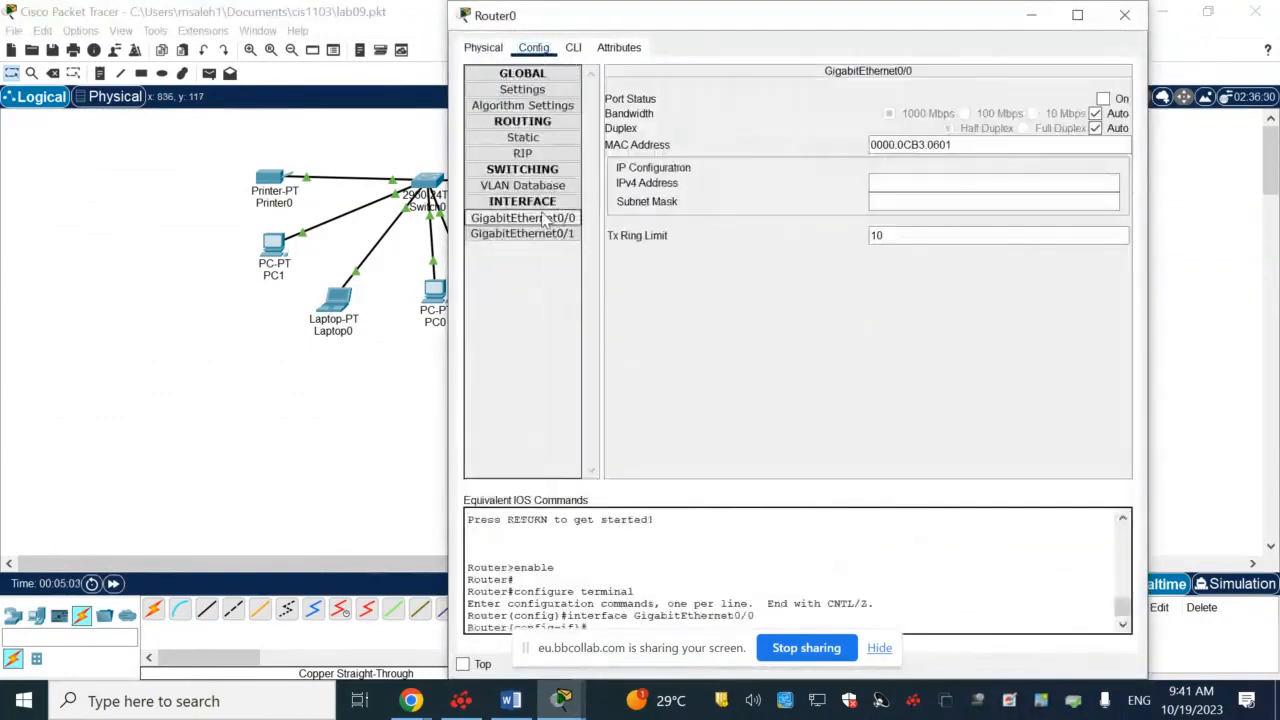
click(895, 181)
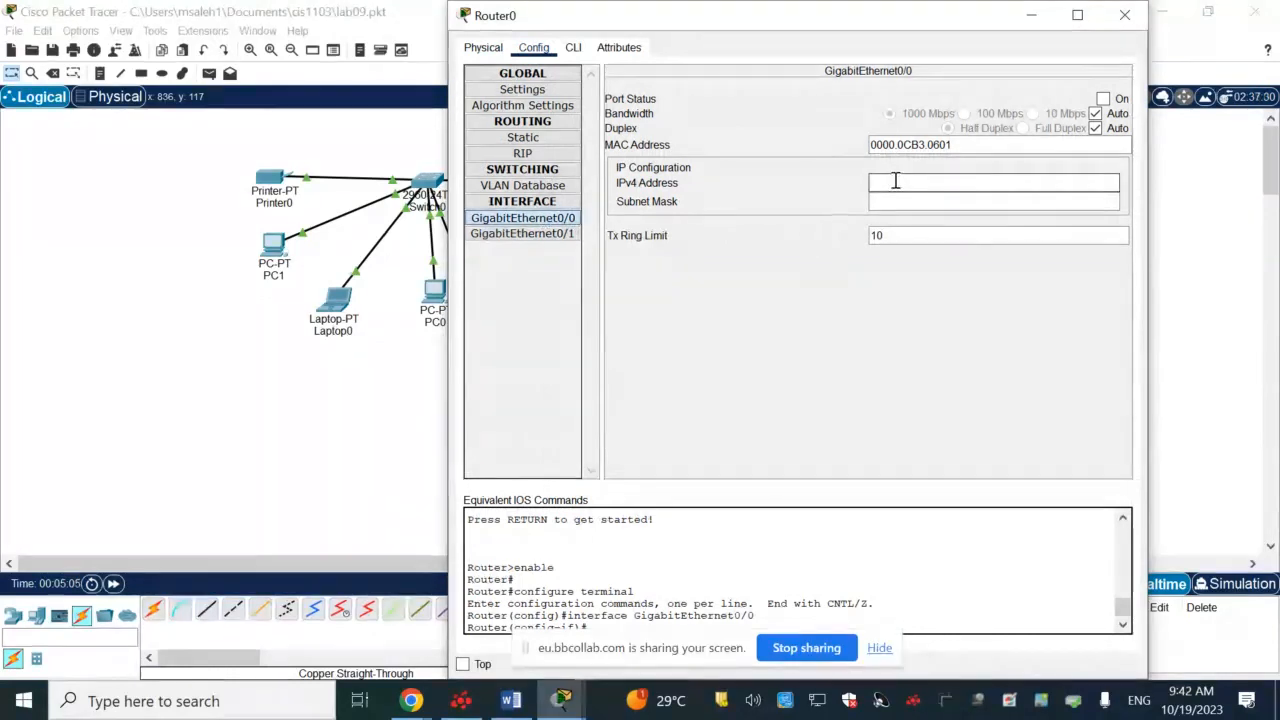
text(192.168.1)
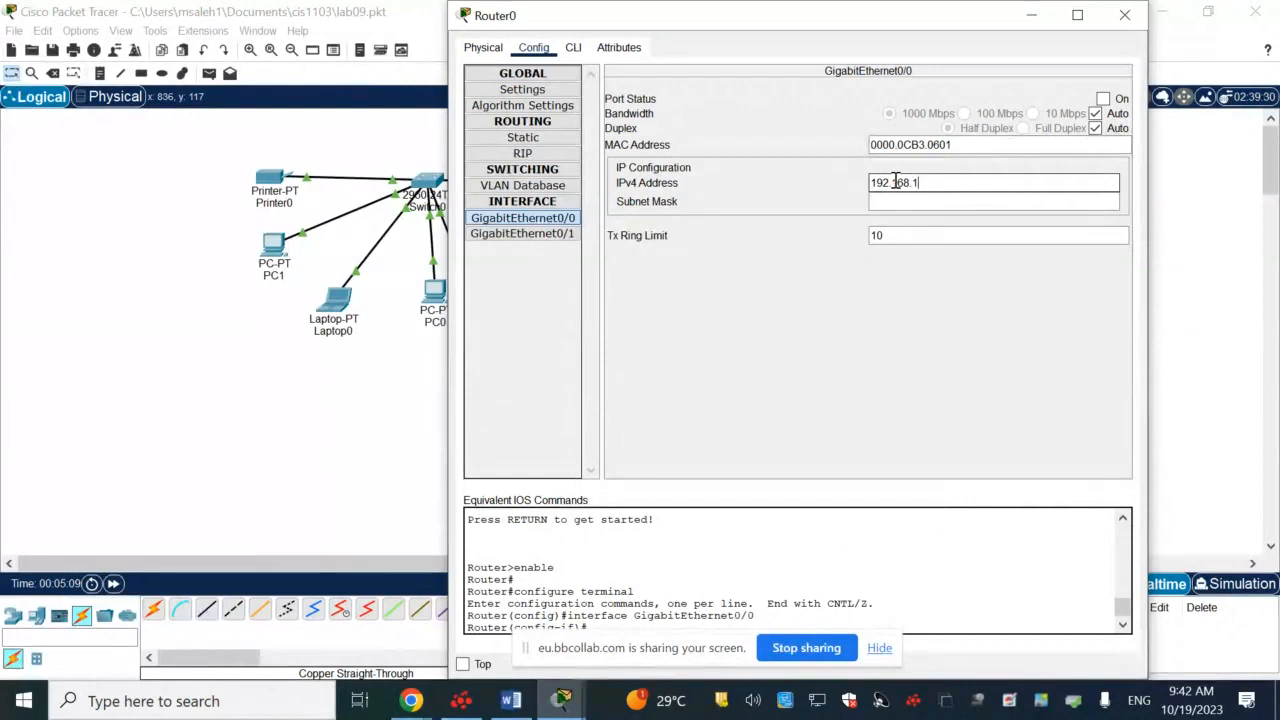
text(0.1)
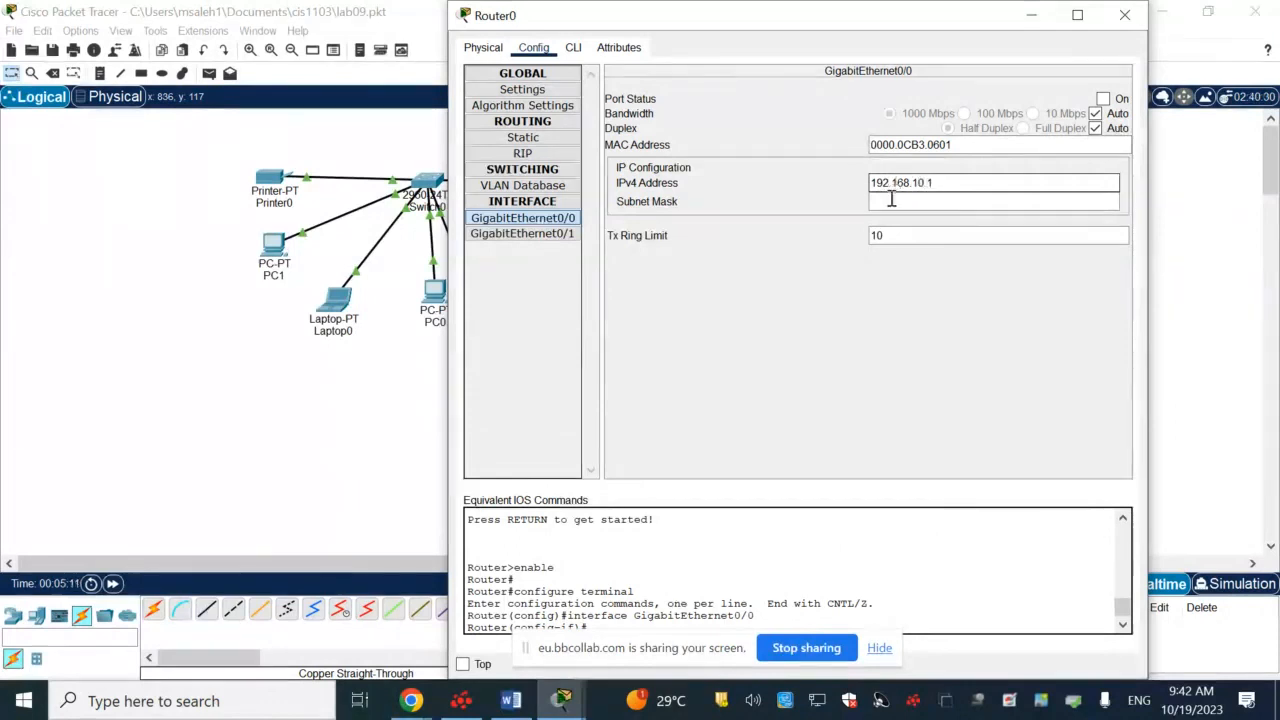
click(891, 201)
click(1103, 99)
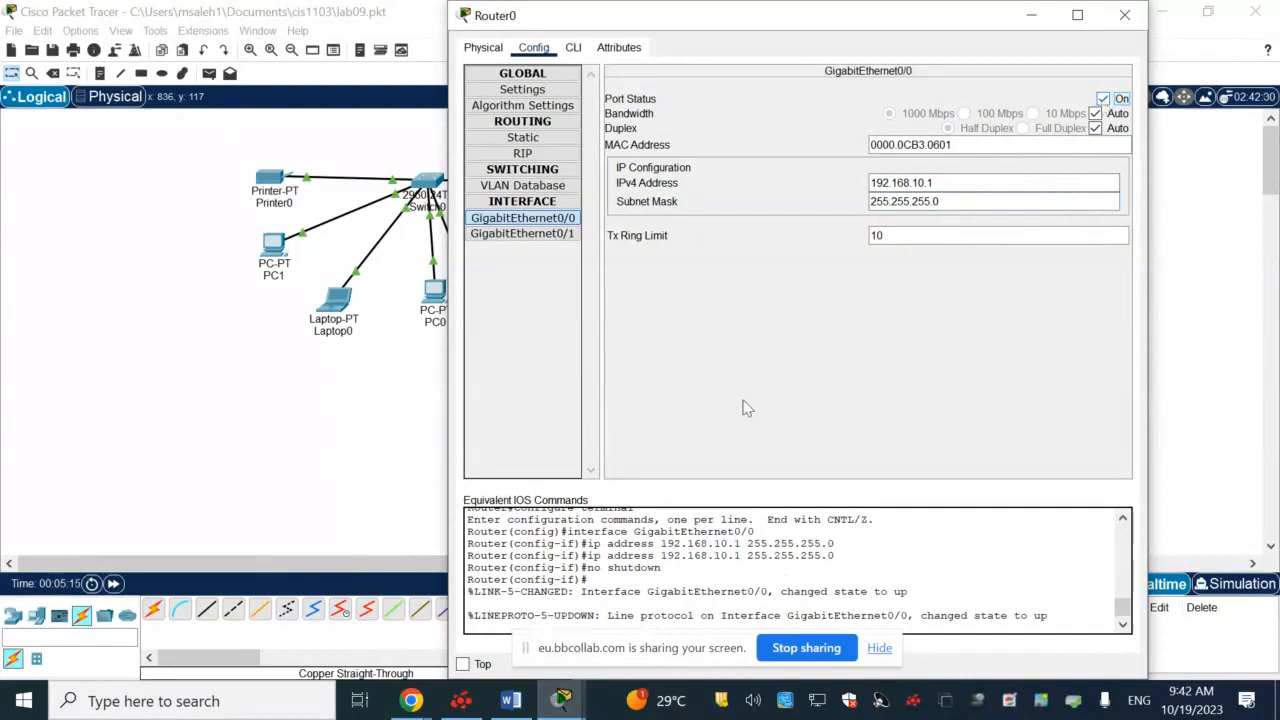
Check the Word lab manual's diagram and give Router0's GigabitEthernet0/1 interface IPv4 address 10.1.1.1 with subnet mask 255.0.0.0
click(540, 238)
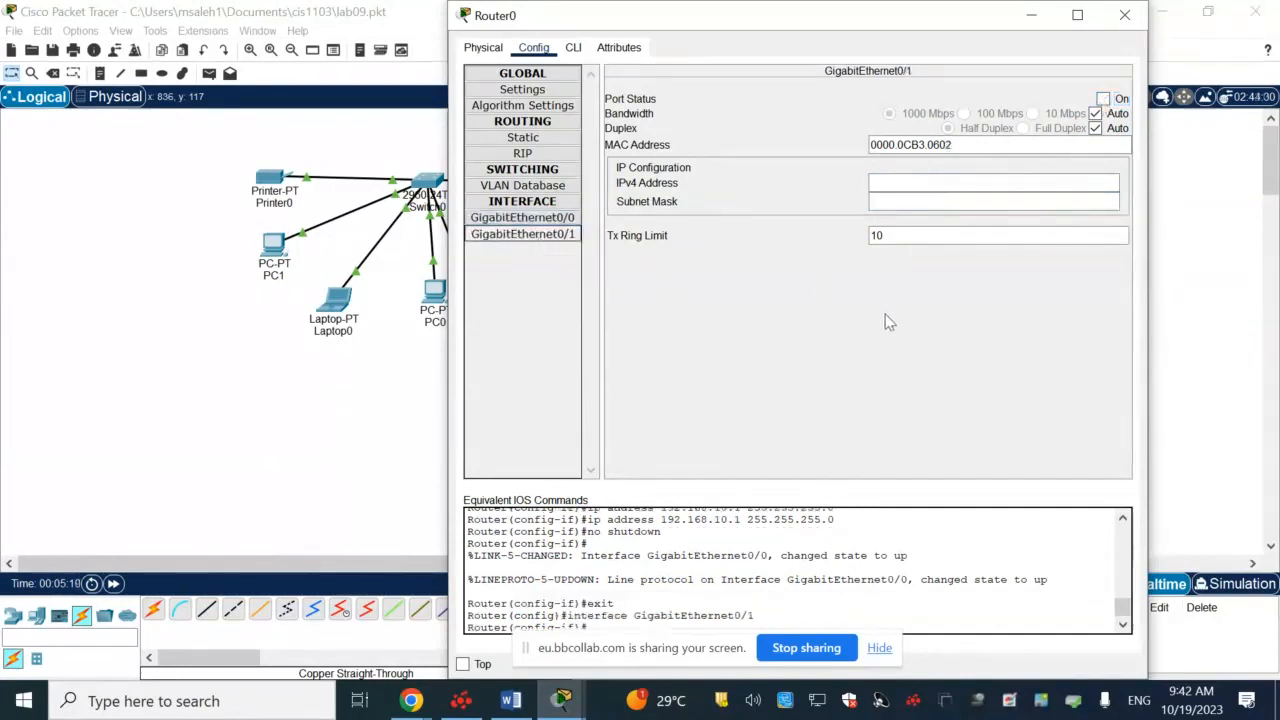
click(901, 184)
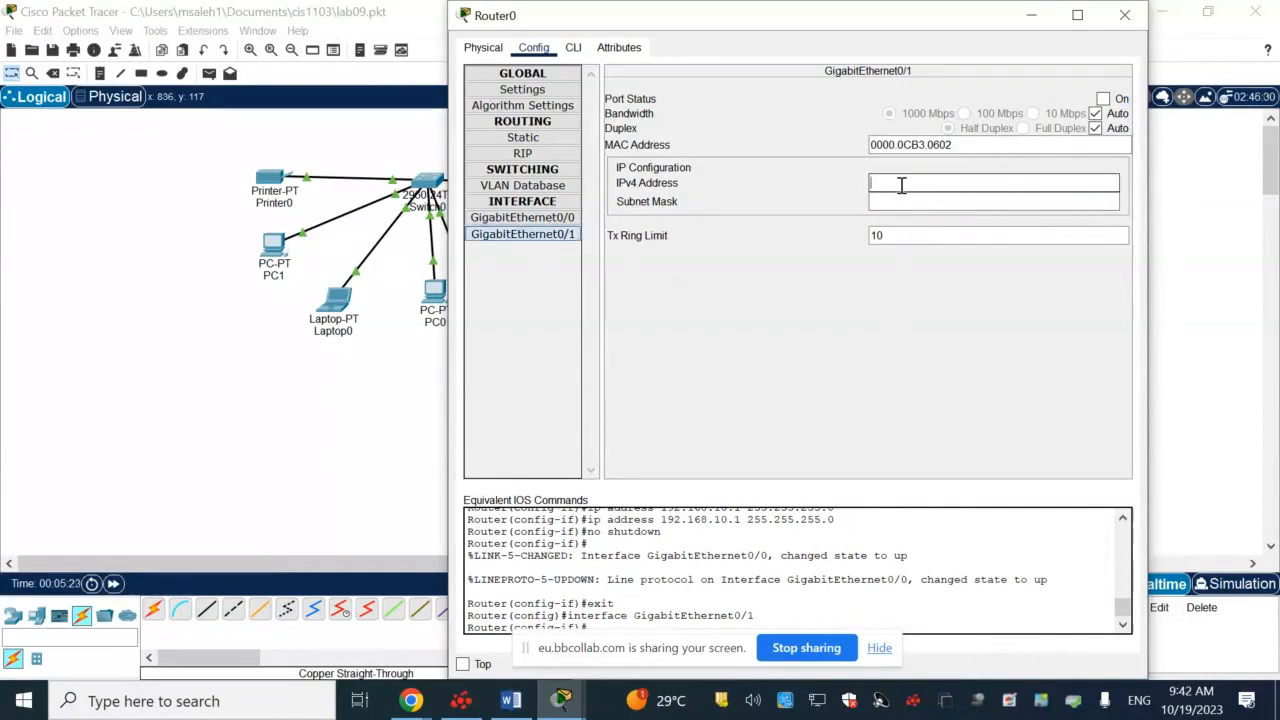
drag(783, 27, 819, 98)
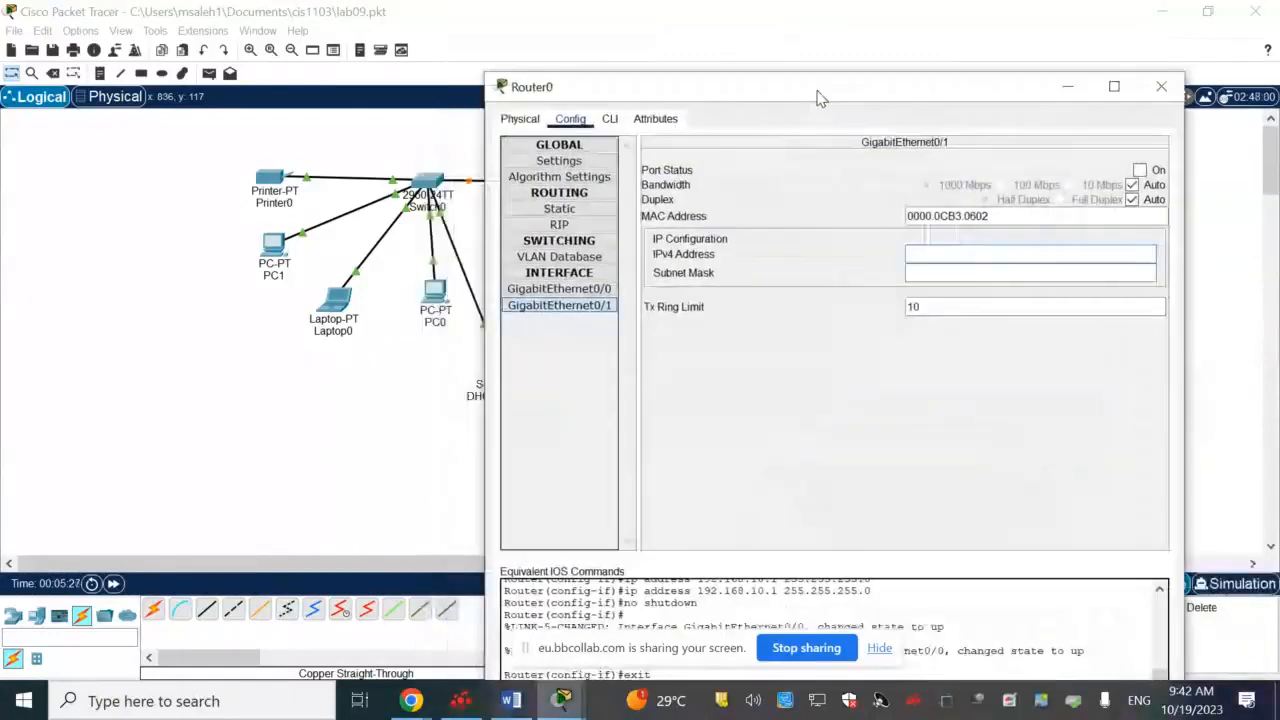
click(511, 701)
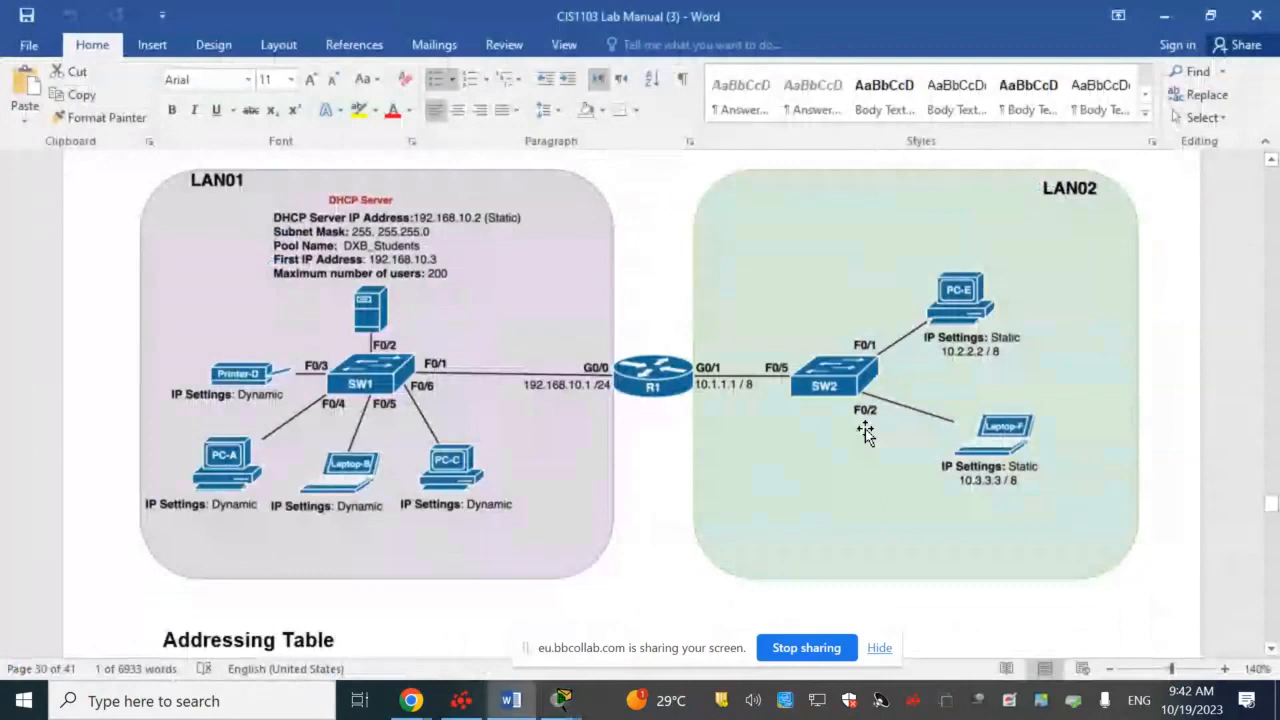
key(alt+Tab)
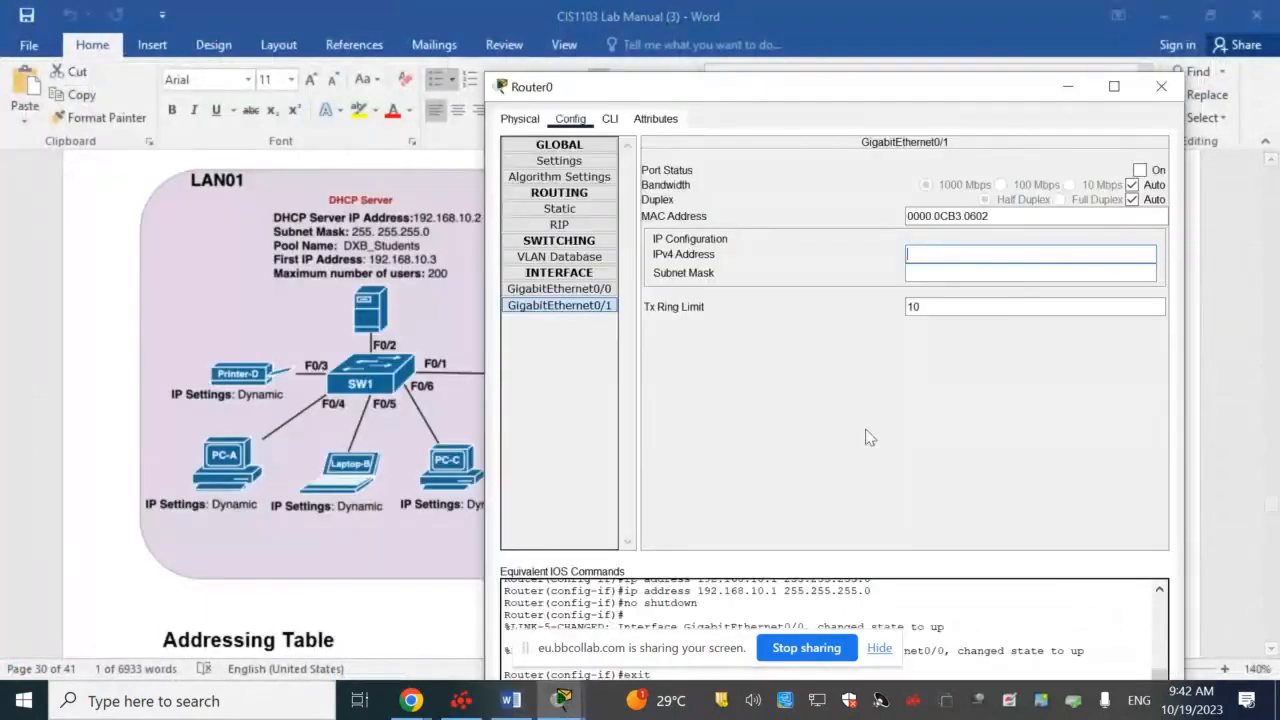
text(10.1.1.1)
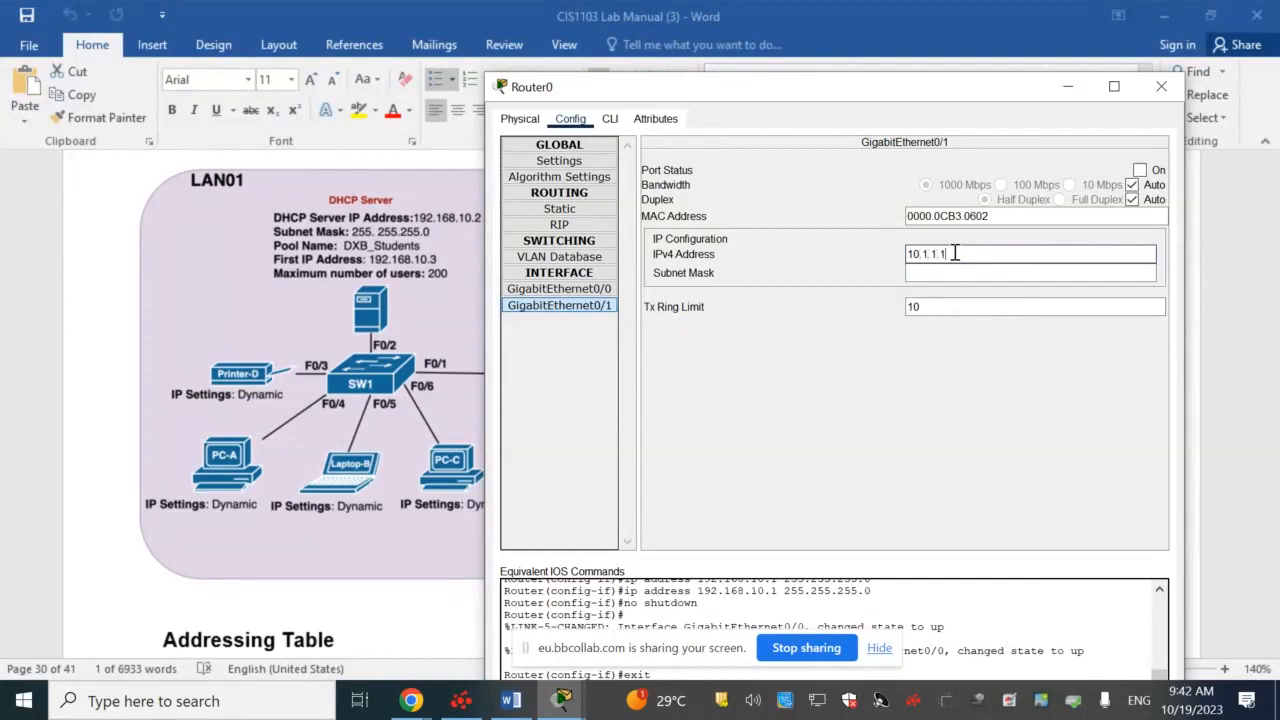
click(935, 275)
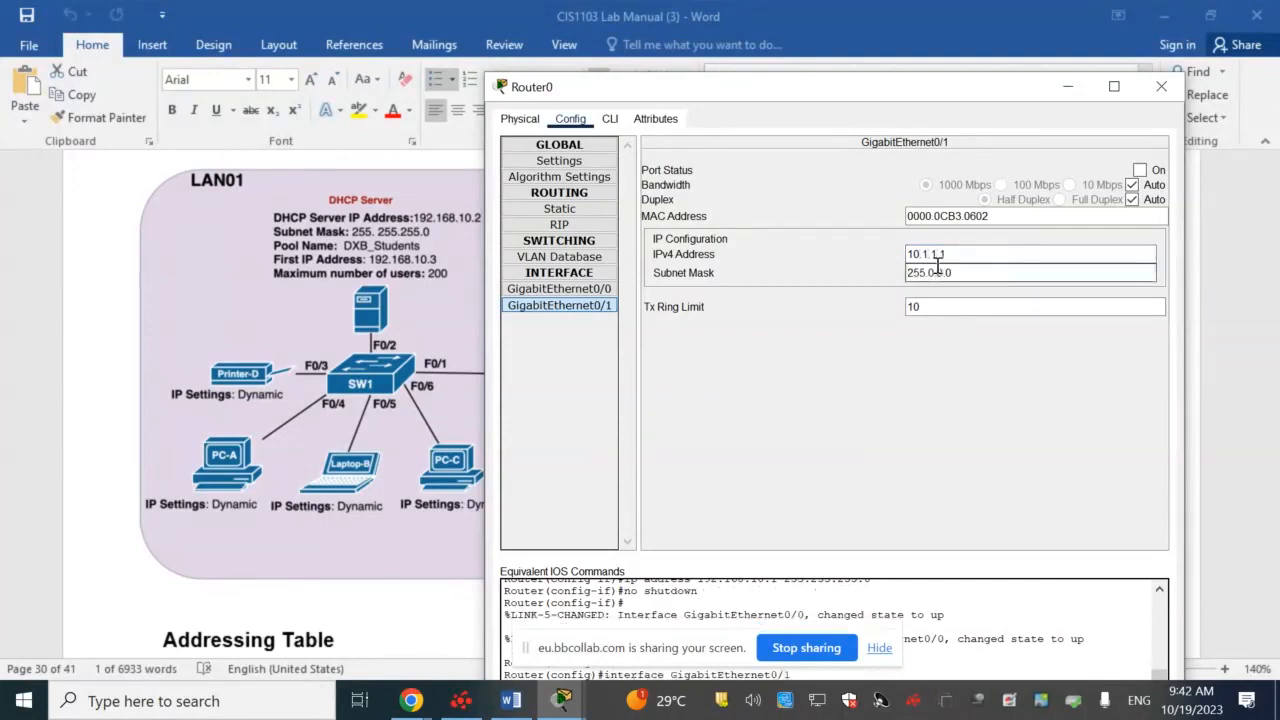
Turn on the port of Router0's GigabitEthernet0/1 interface and close the router's window
drag(870, 96, 776, 60)
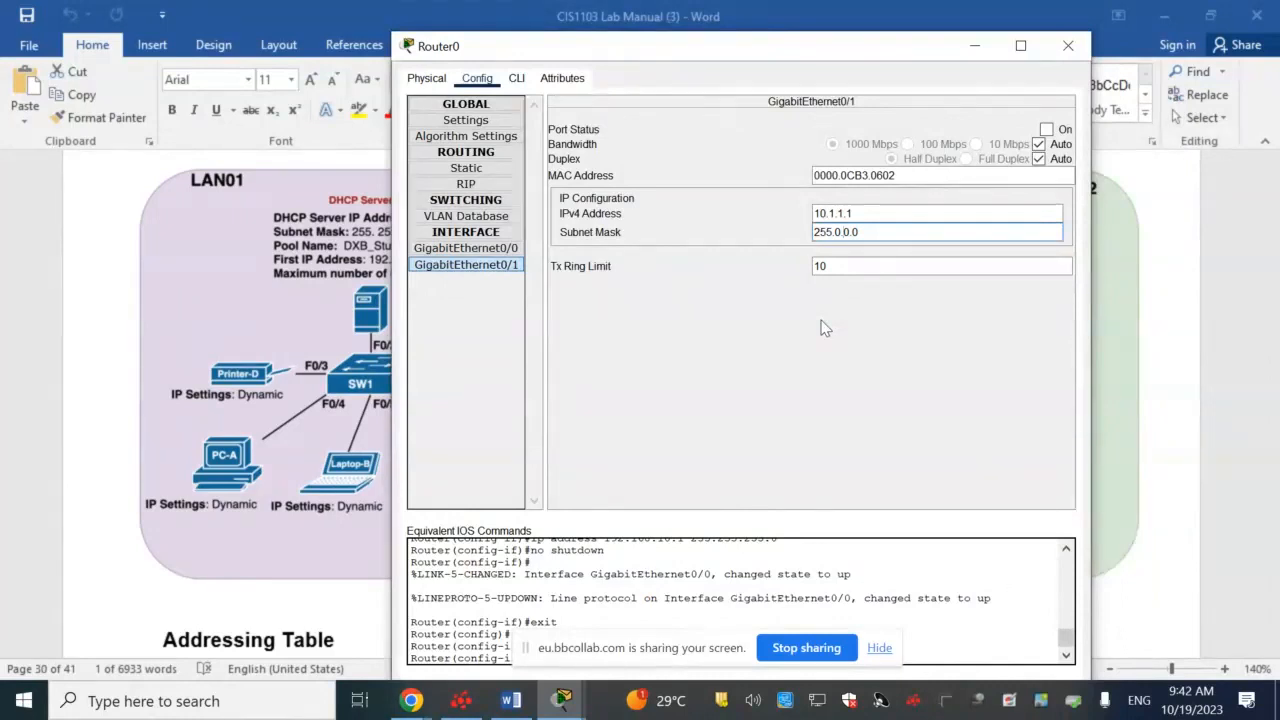
click(1047, 130)
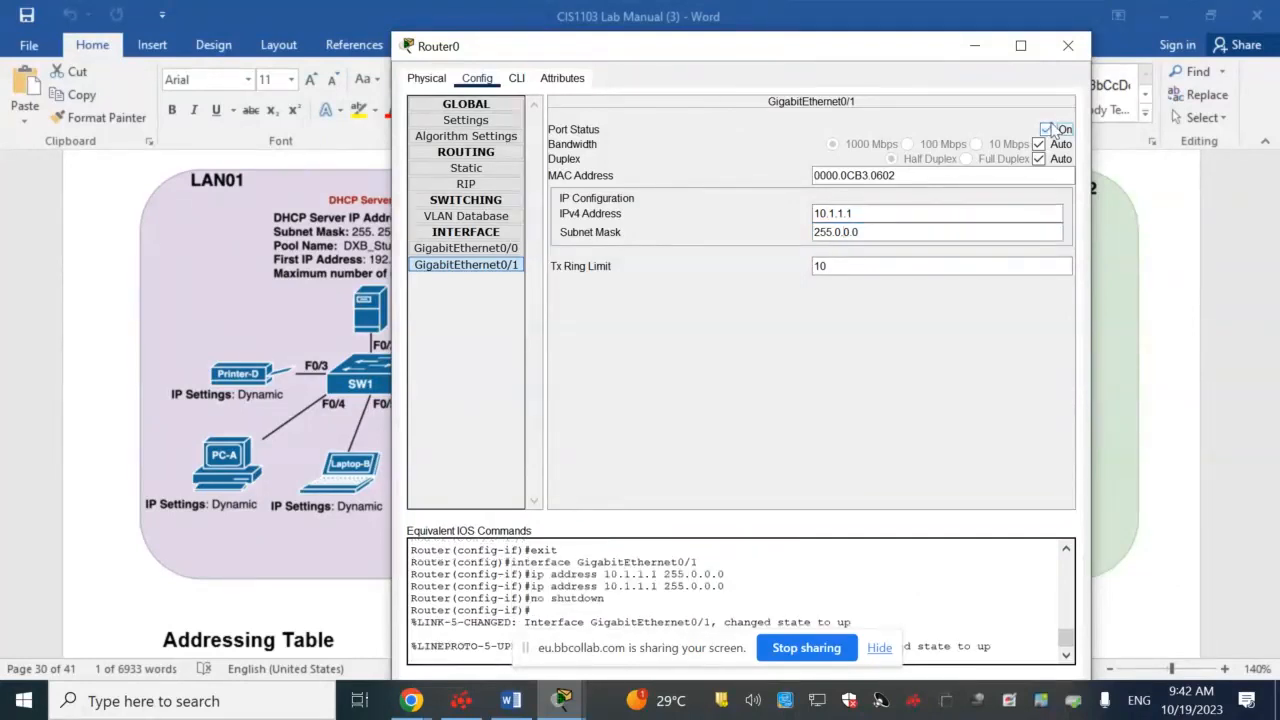
click(1069, 47)
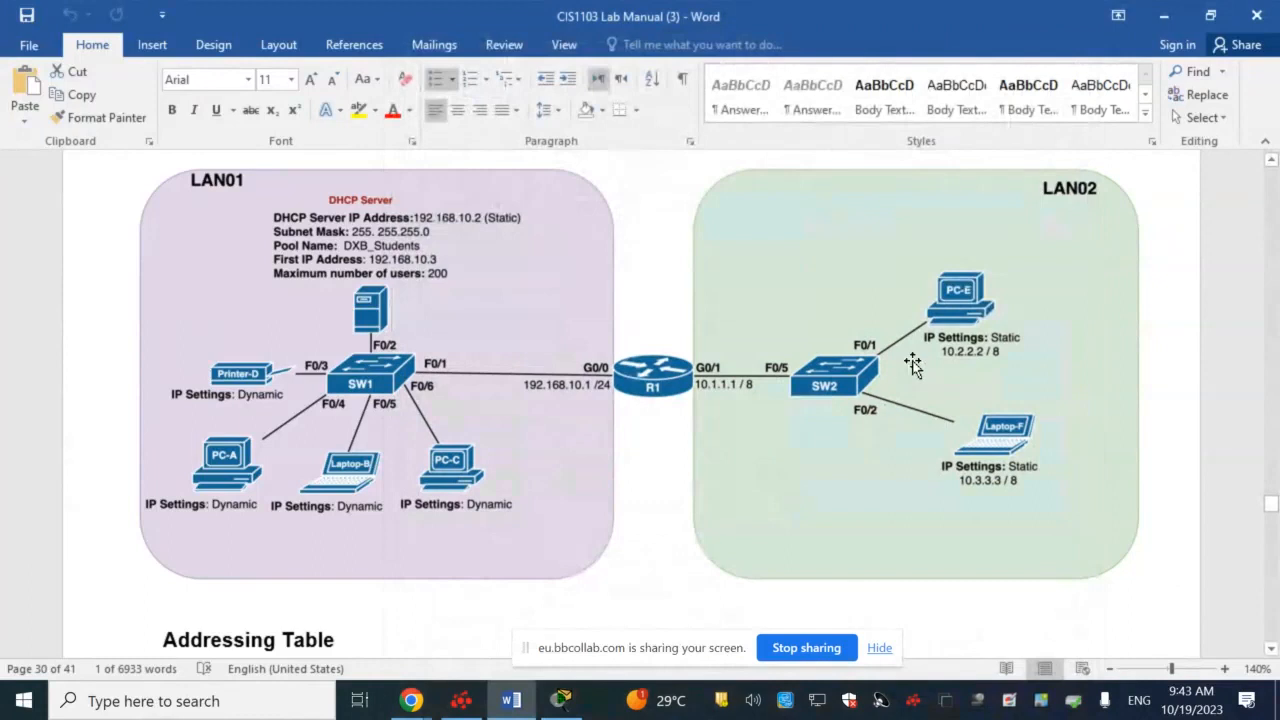
Check the static IP settings of the LAN02 PC in the lab manual's diagram and return to the Packet Tracer workspace
click(967, 313)
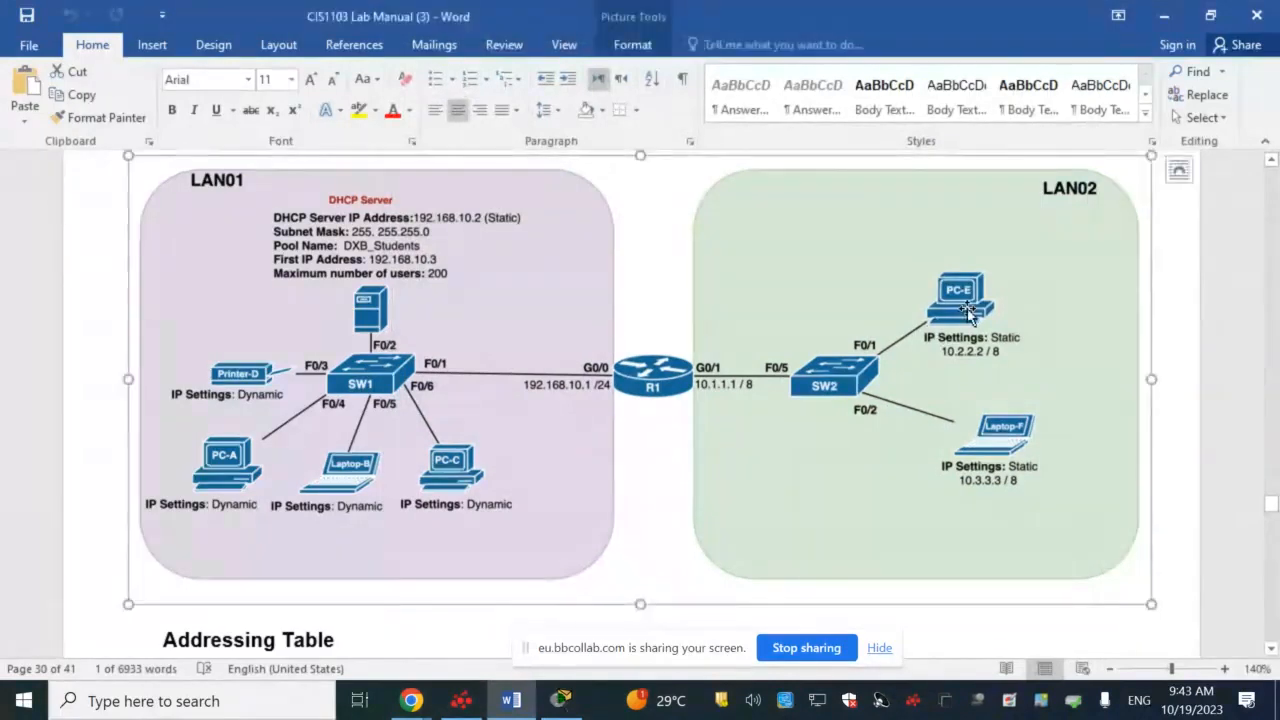
click(560, 700)
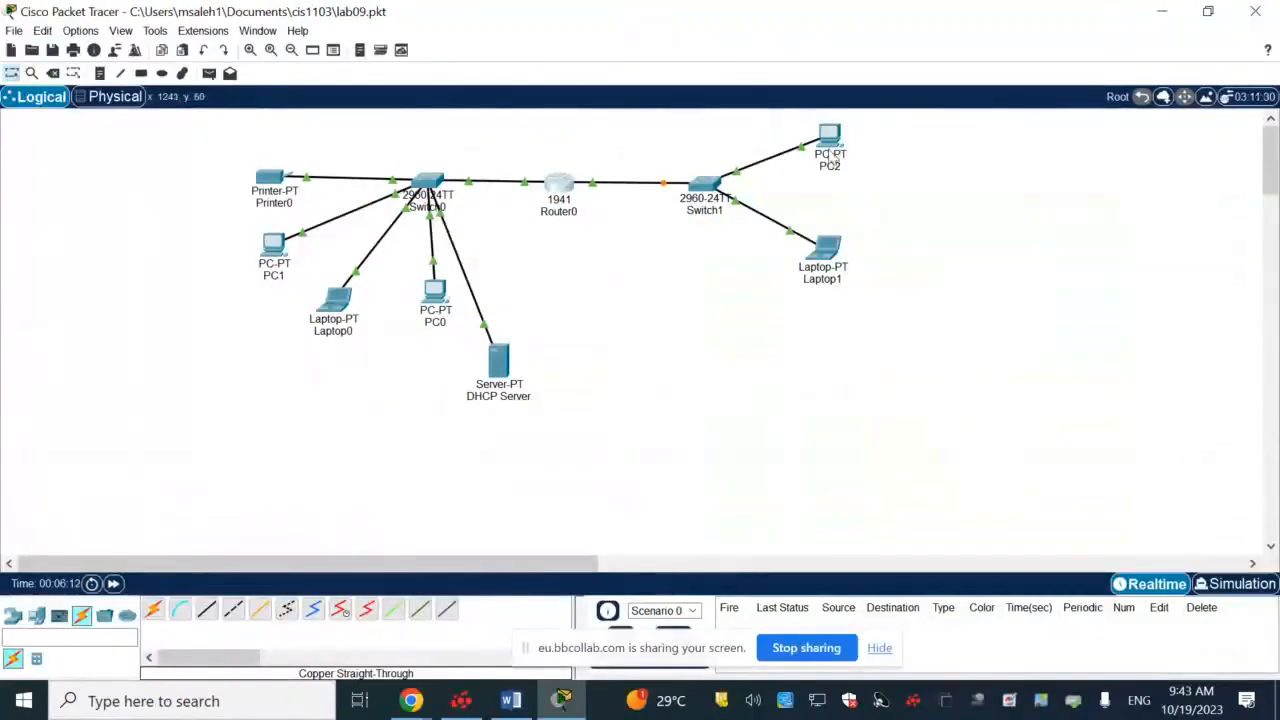
mouse_move(830, 155)
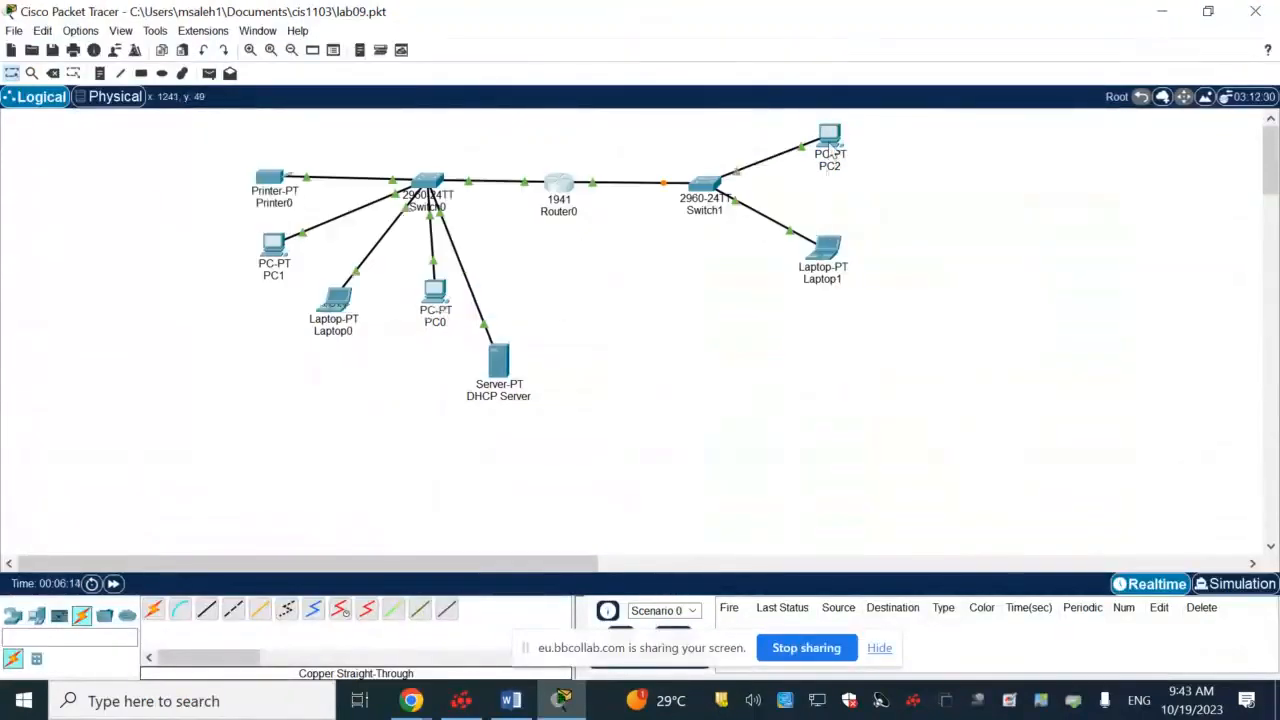
key(alt+Tab)
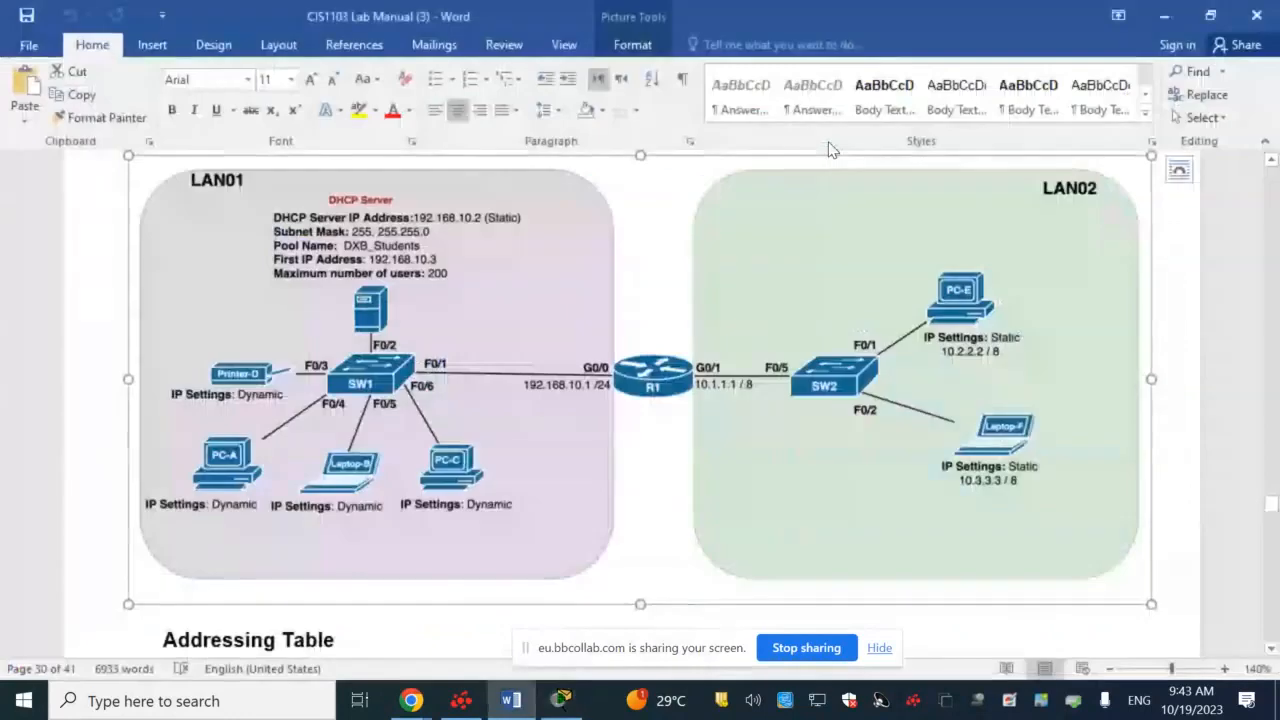
key(alt+Tab)
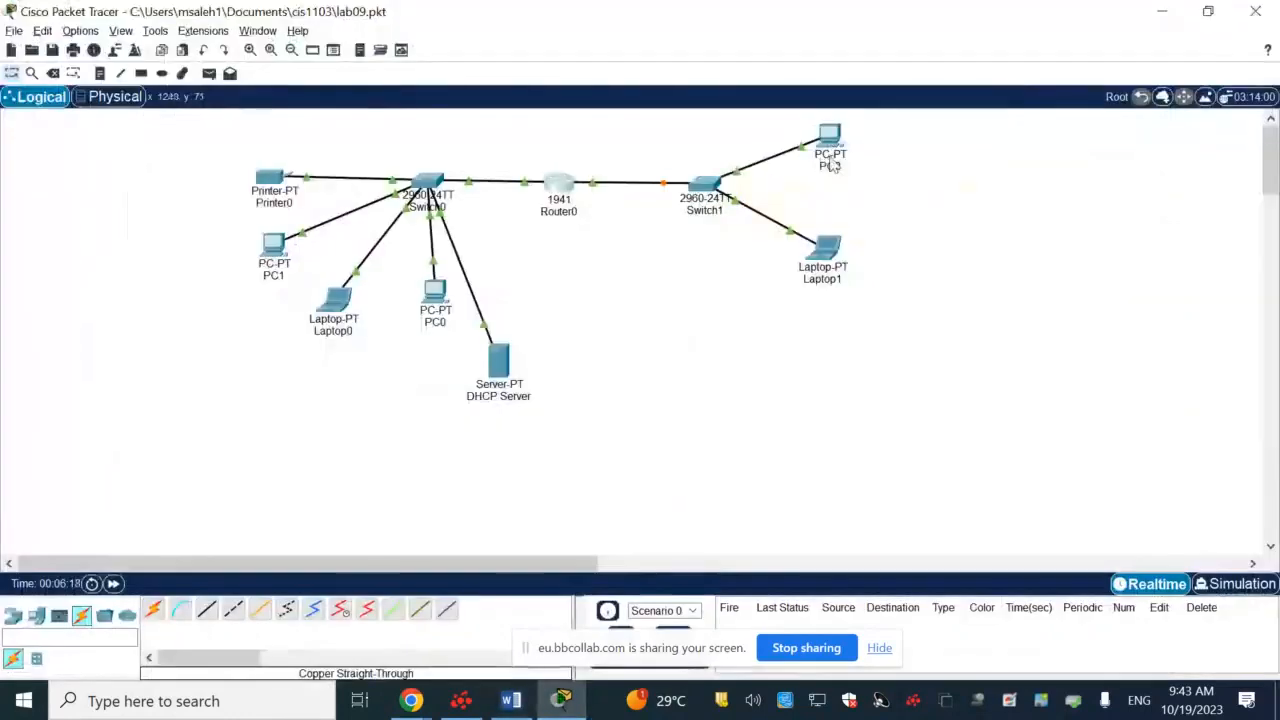
Change the display name of the LAN02 PC connected to Switch1 to PC-E
click(829, 137)
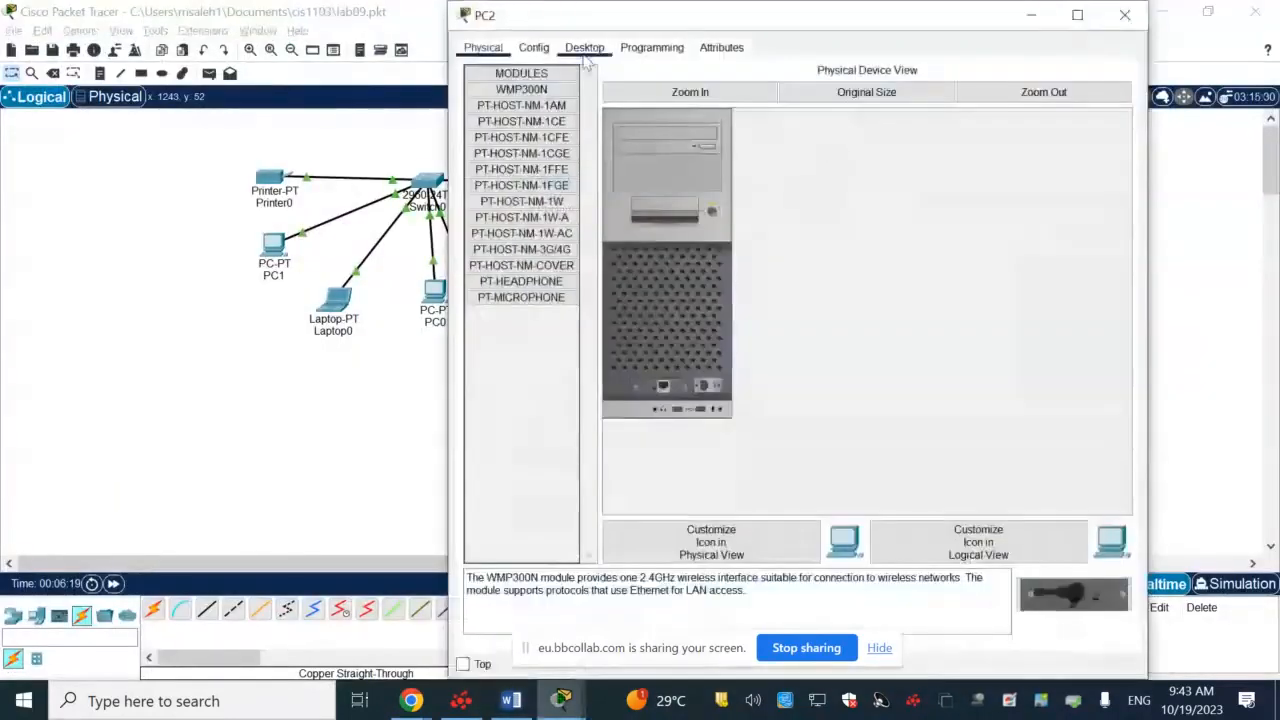
click(534, 48)
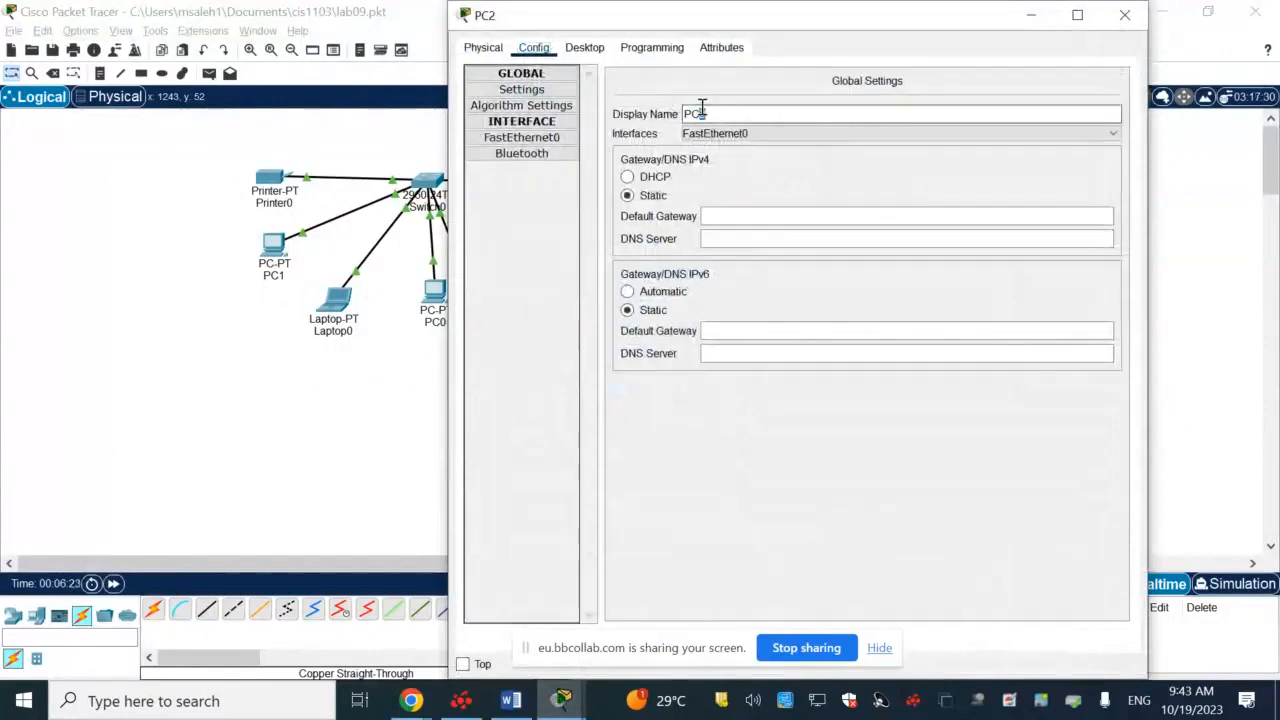
click(703, 110)
key(BackSpace)
text(-E)
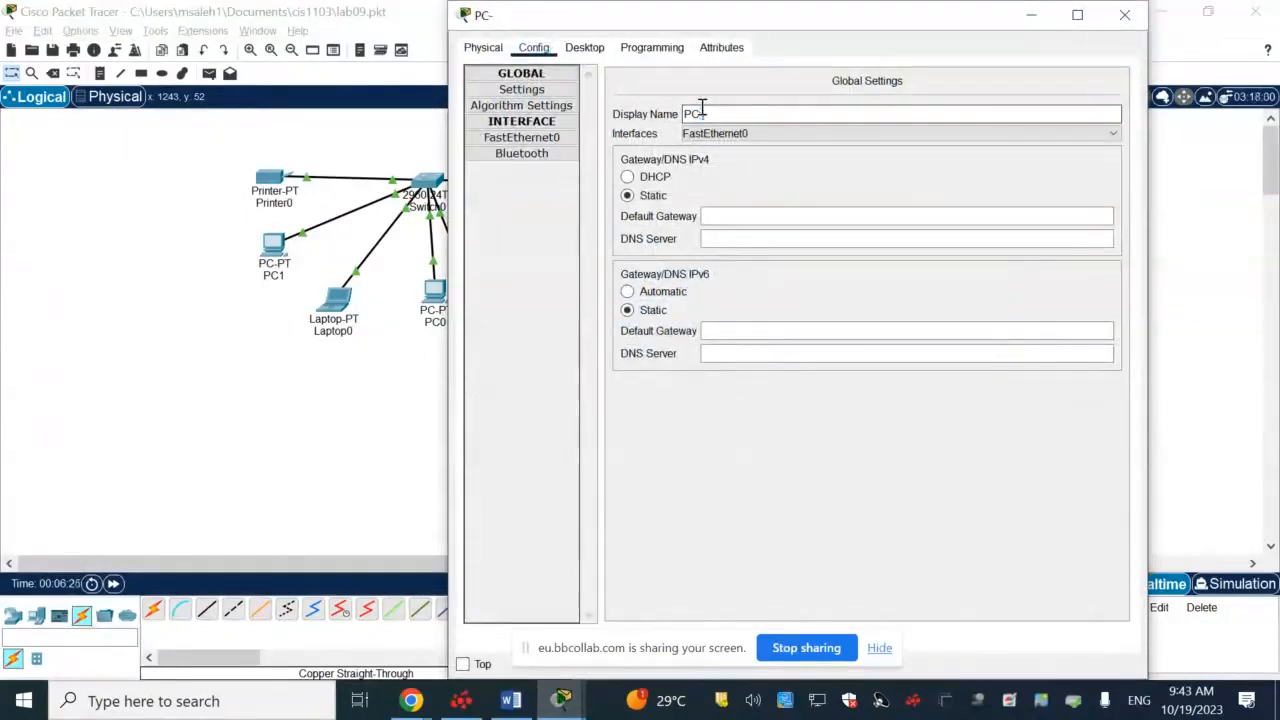
Assign PC-E the static IPv4 address 10.2.2.2 with subnet mask 255.0.0.0
click(584, 47)
click(538, 108)
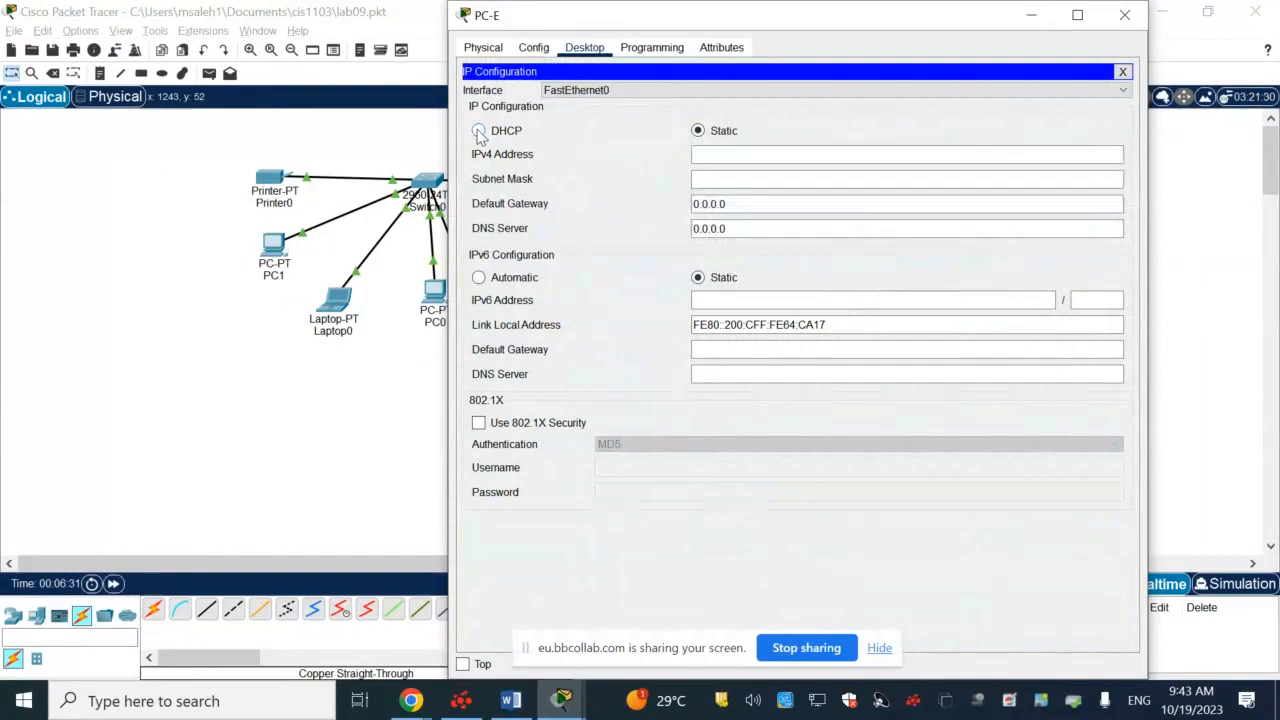
click(700, 157)
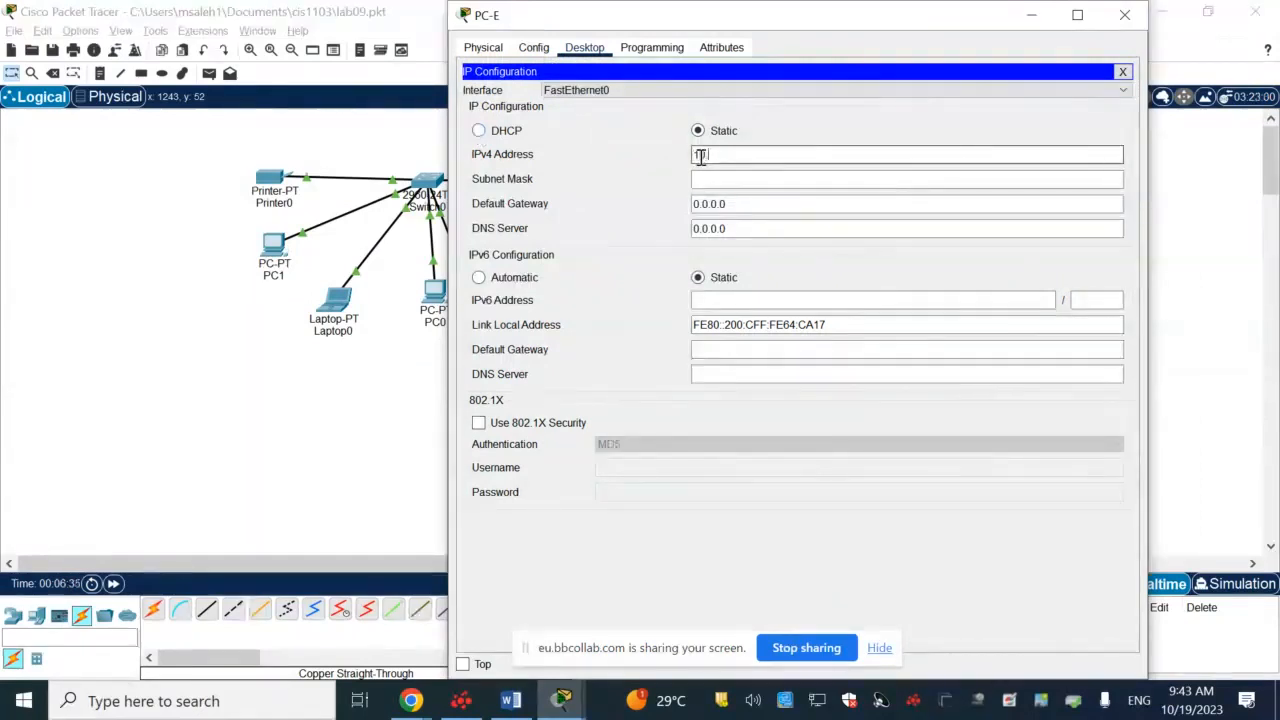
text(10.2.2.2)
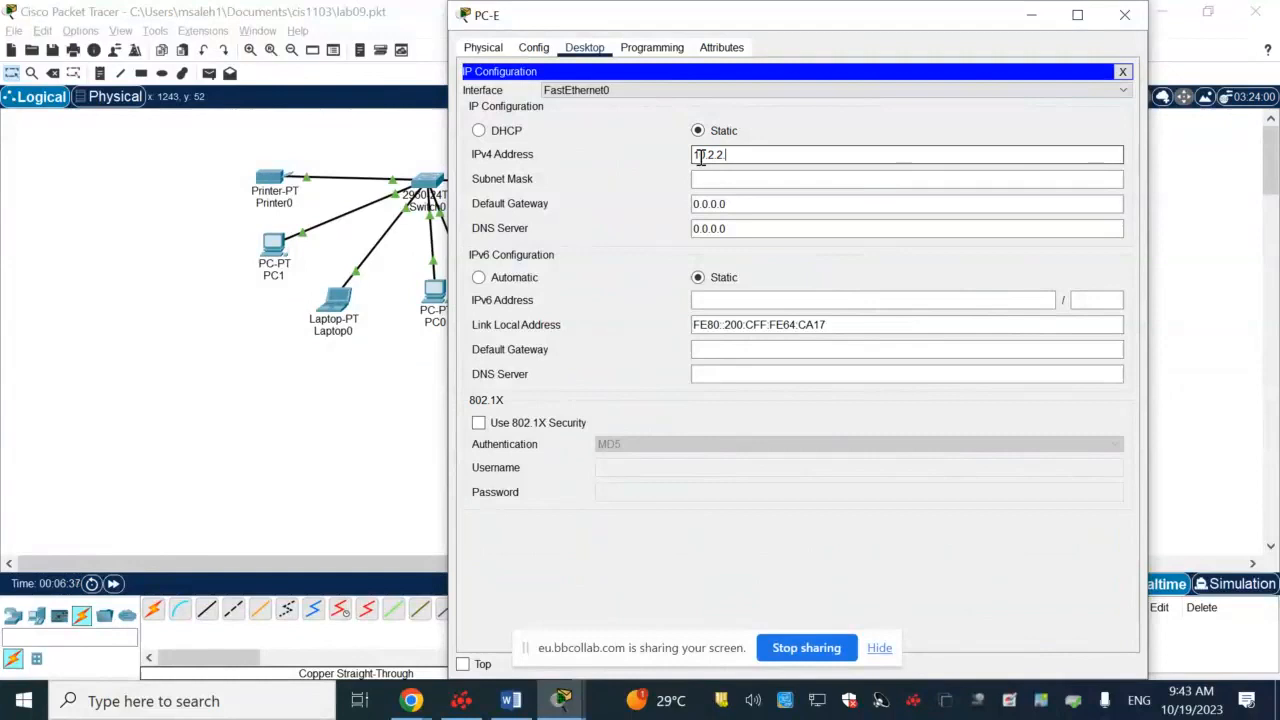
click(714, 179)
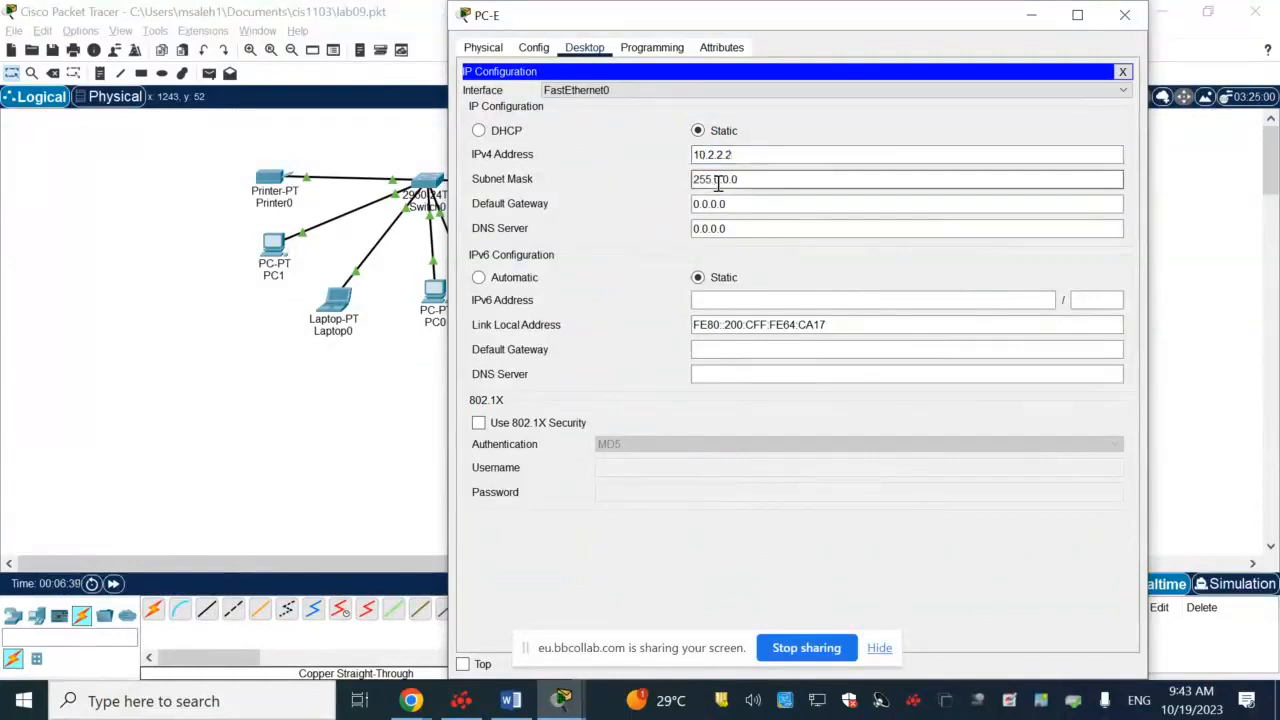
Set PC-E's IPv4 default gateway to 10.1.1.1 and close its configuration window
drag(733, 204, 677, 204)
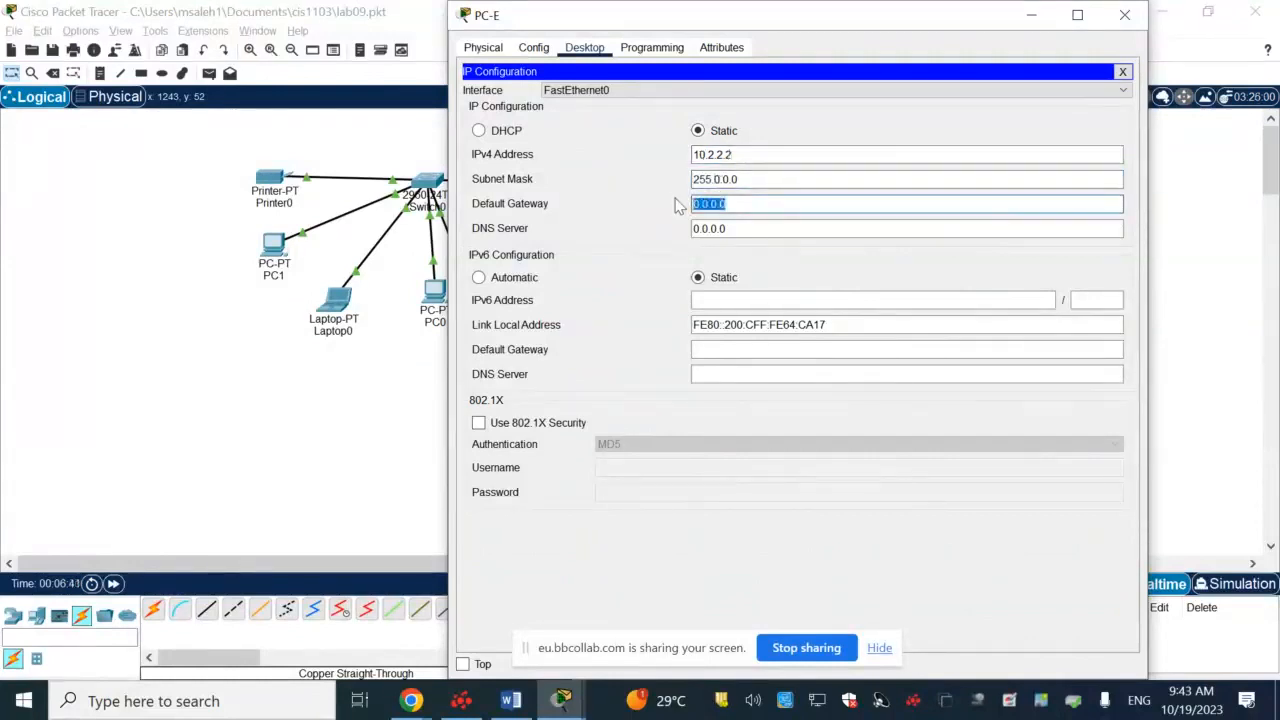
text(10.1.1.1)
drag(777, 15, 680, 84)
key(Escape)
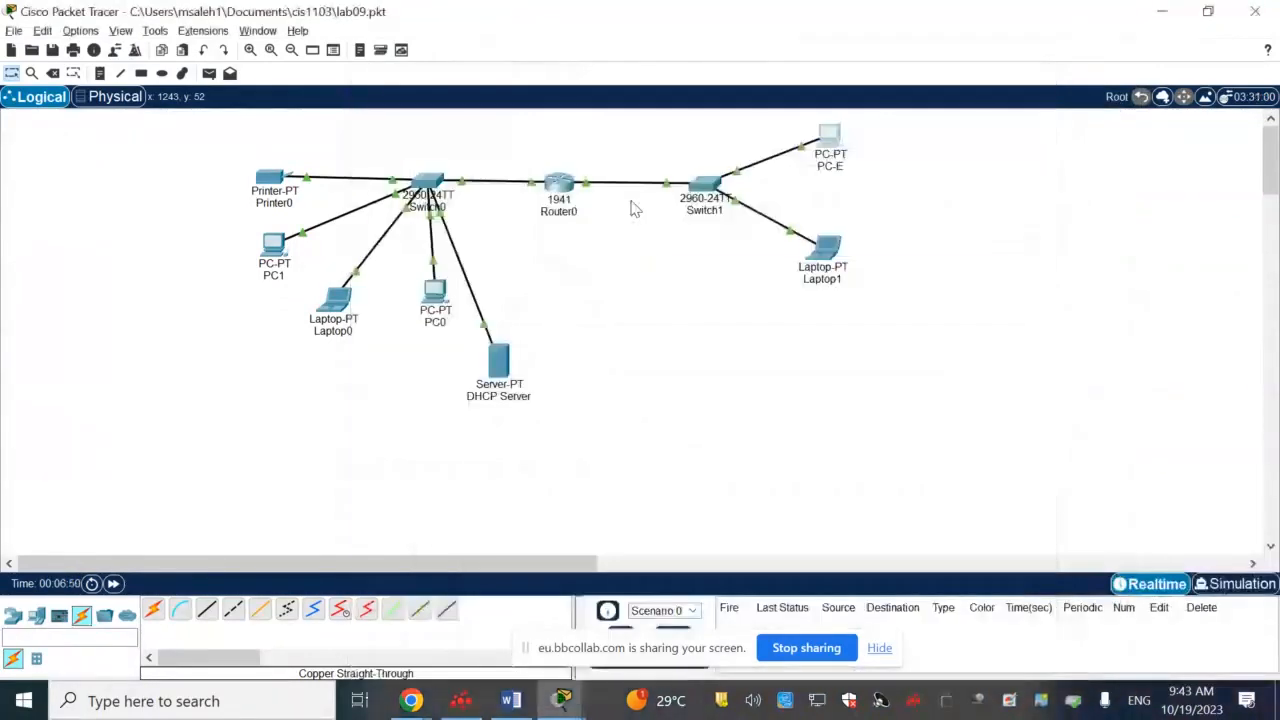
Compare PC-E's default gateway with the router's G0/1 address in the Word lab manual's diagram and close PC-E's window
click(511, 701)
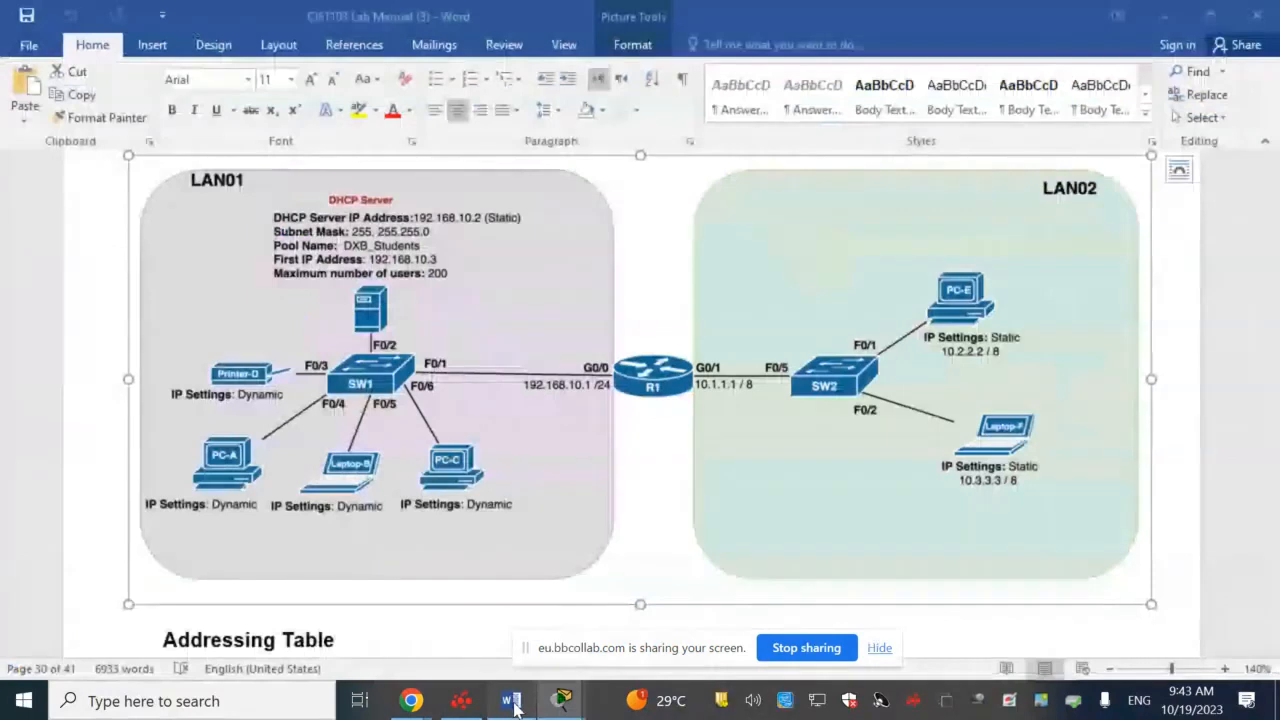
key(alt+Tab)
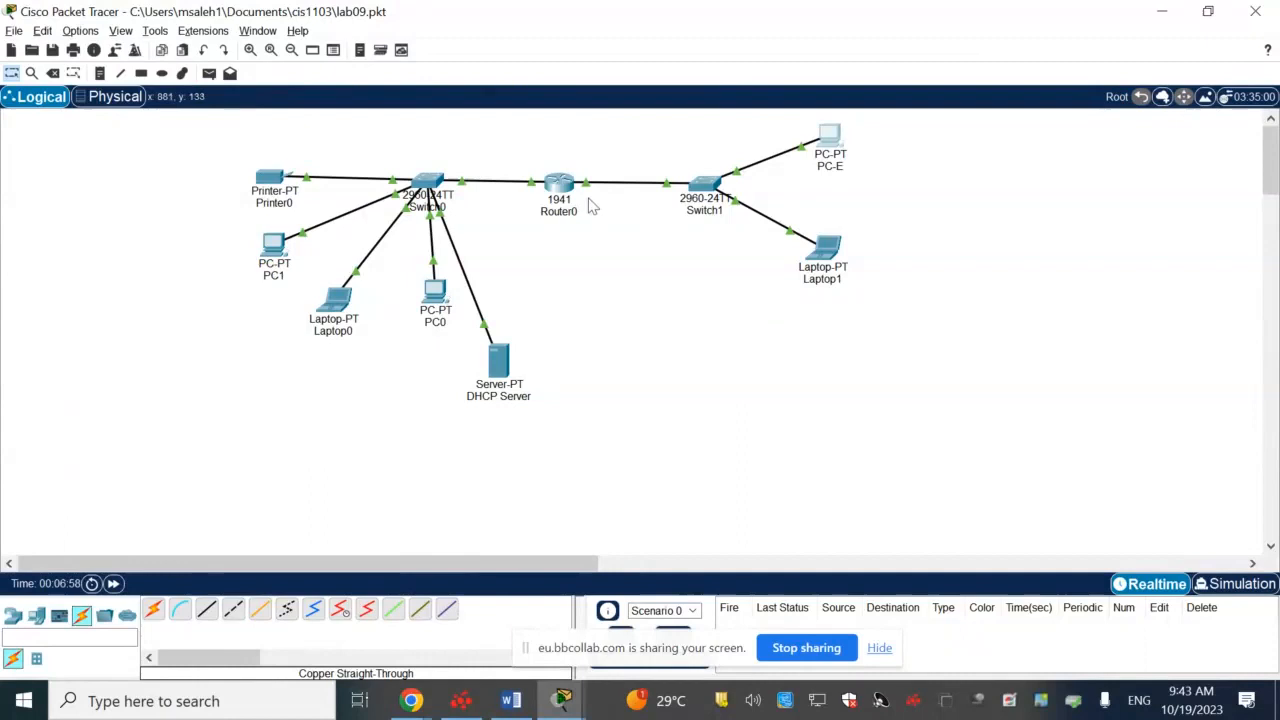
click(831, 137)
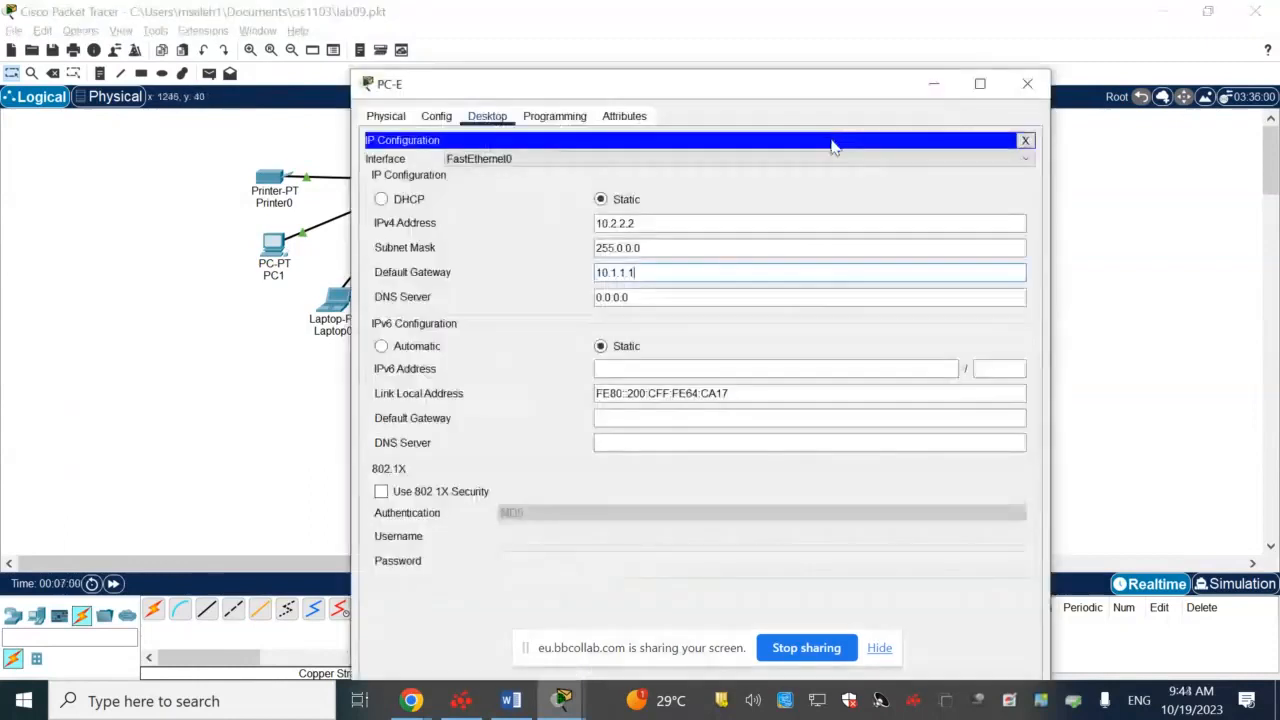
click(658, 273)
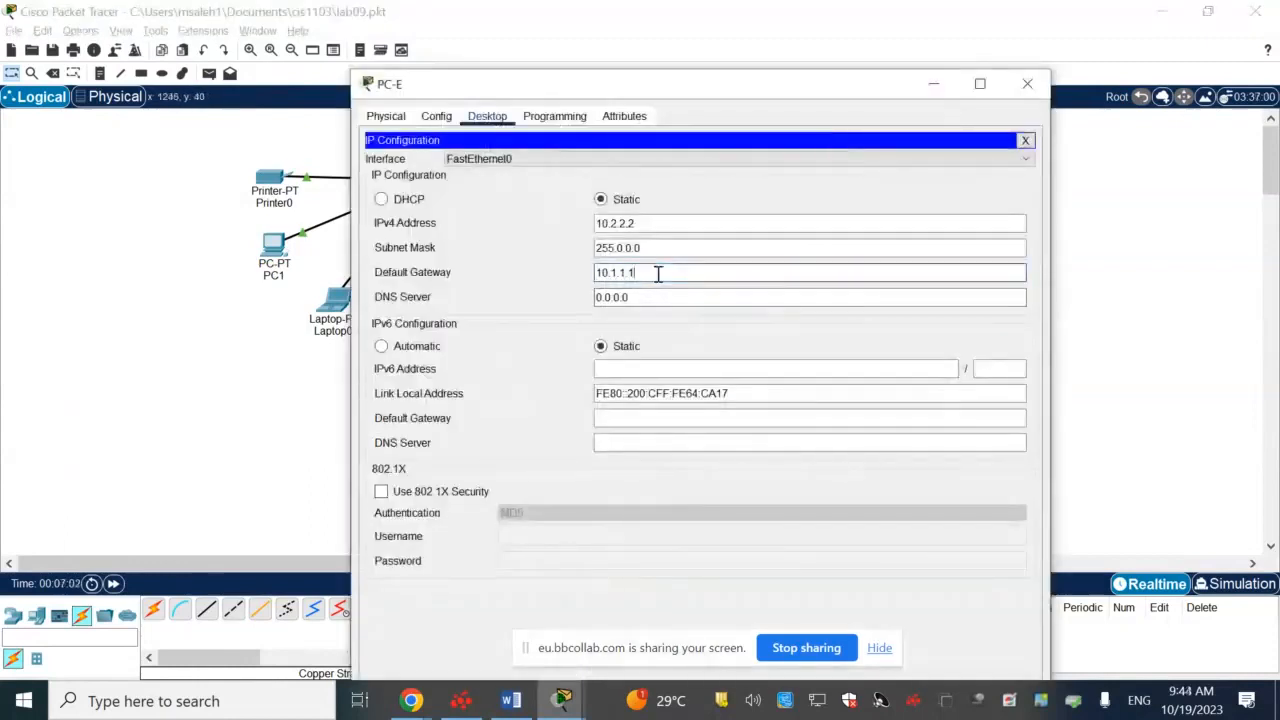
click(1027, 84)
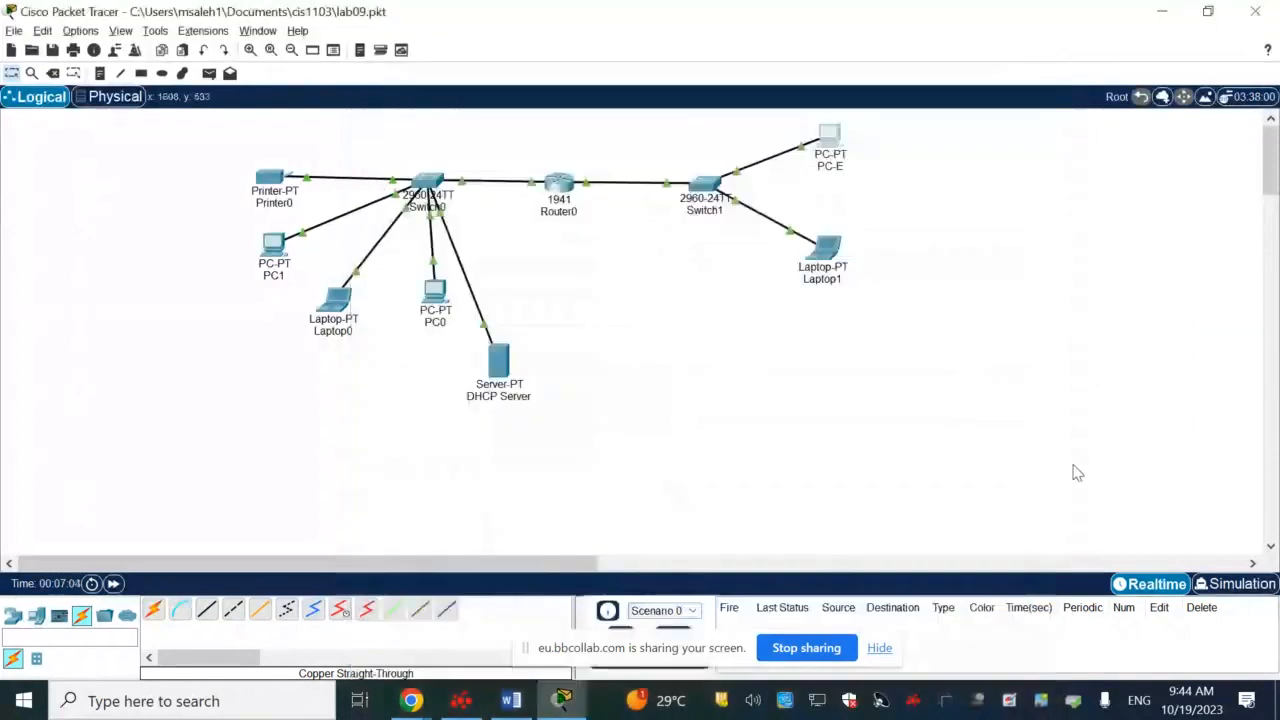
Change the display name of the LAN02 laptop connected to Switch1 to Laptop F
click(825, 248)
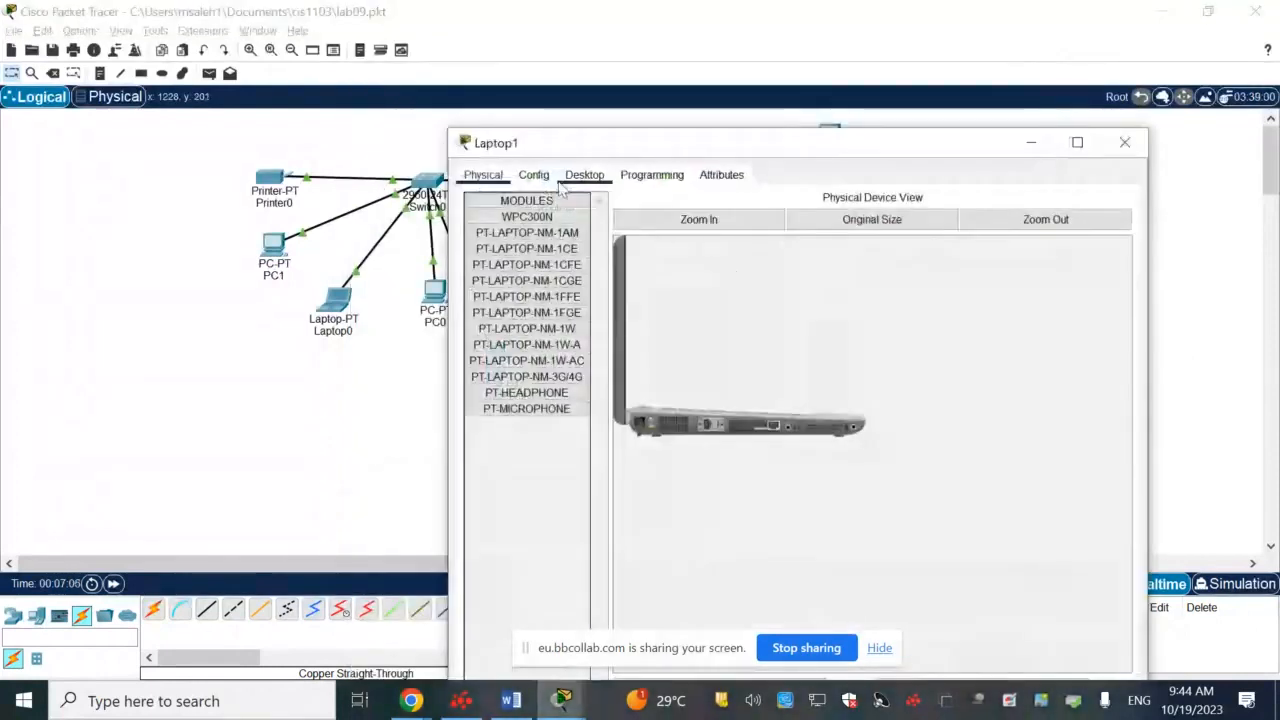
click(579, 178)
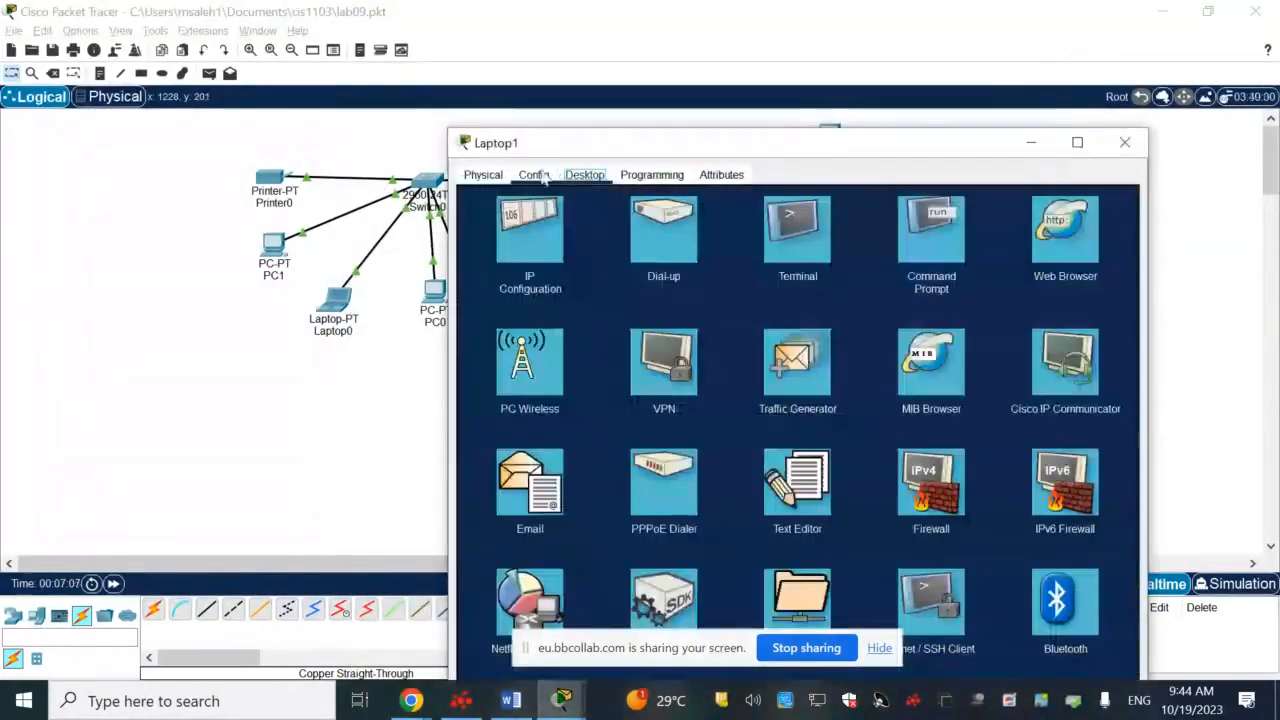
click(533, 175)
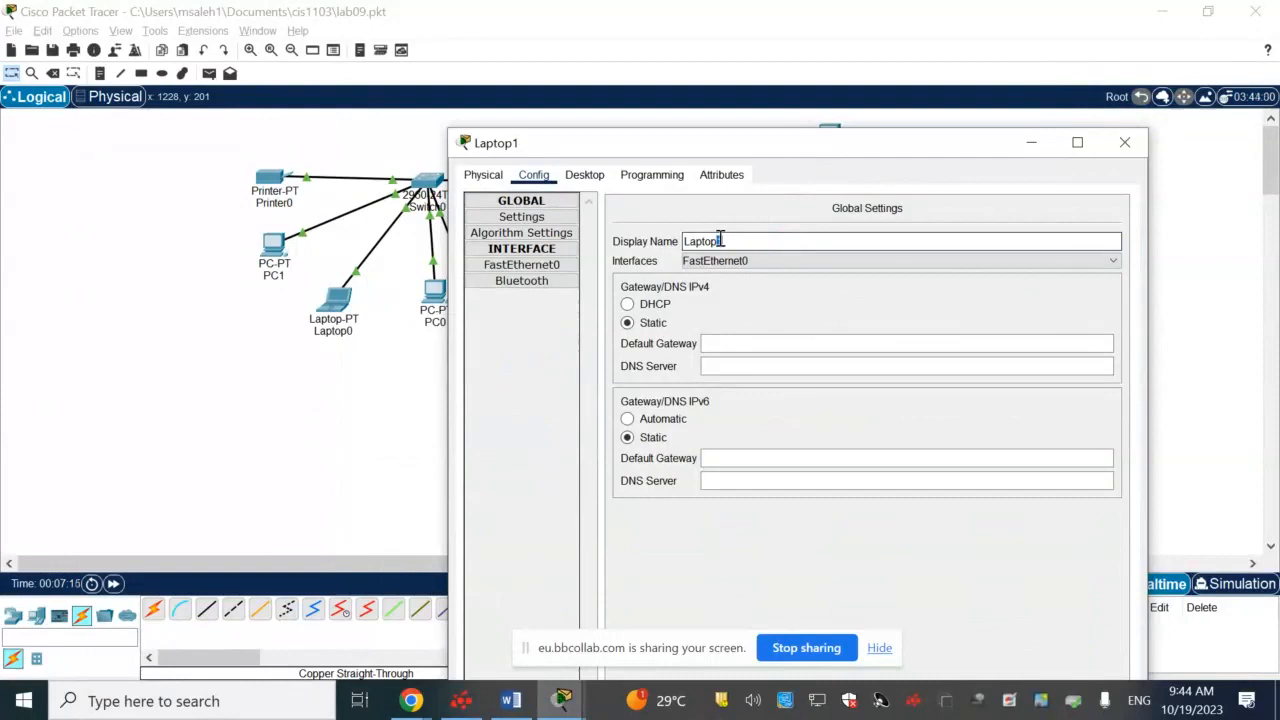
text(F)
Assign Laptop F the static IPv4 address 10.3.3.3 with subnet mask 255.0.0.0
click(590, 176)
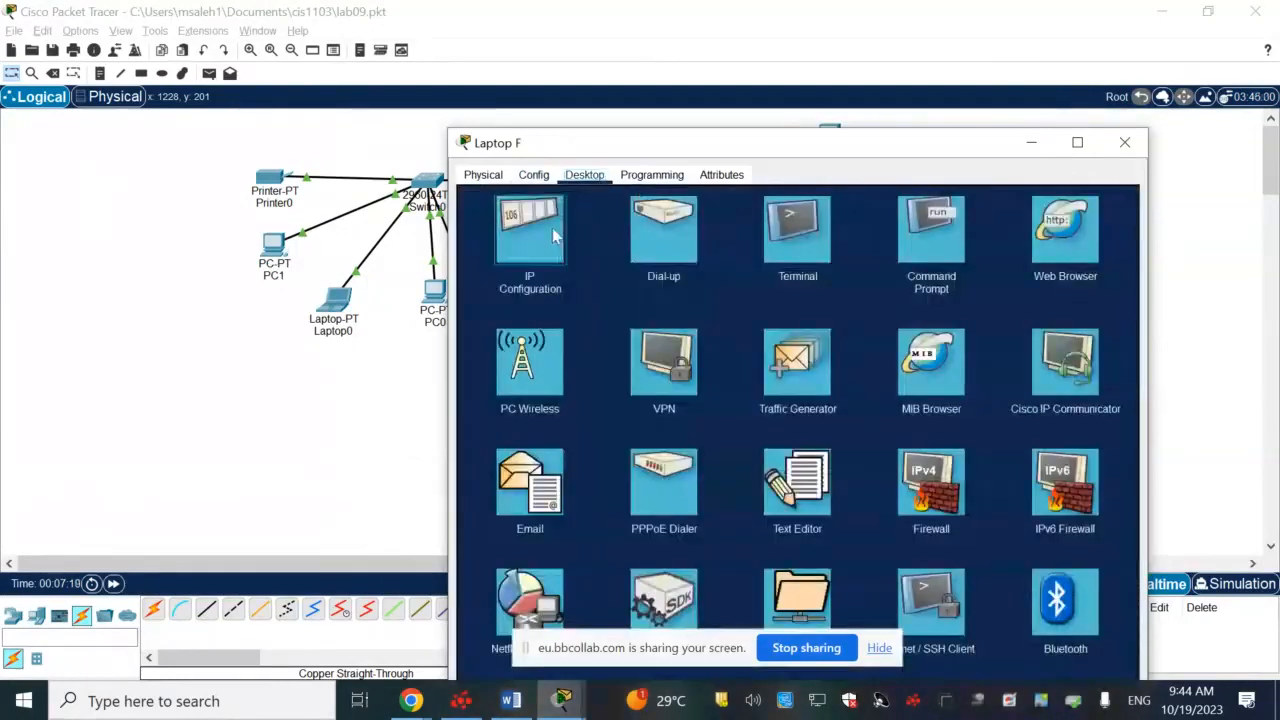
click(528, 225)
click(736, 288)
text(1)
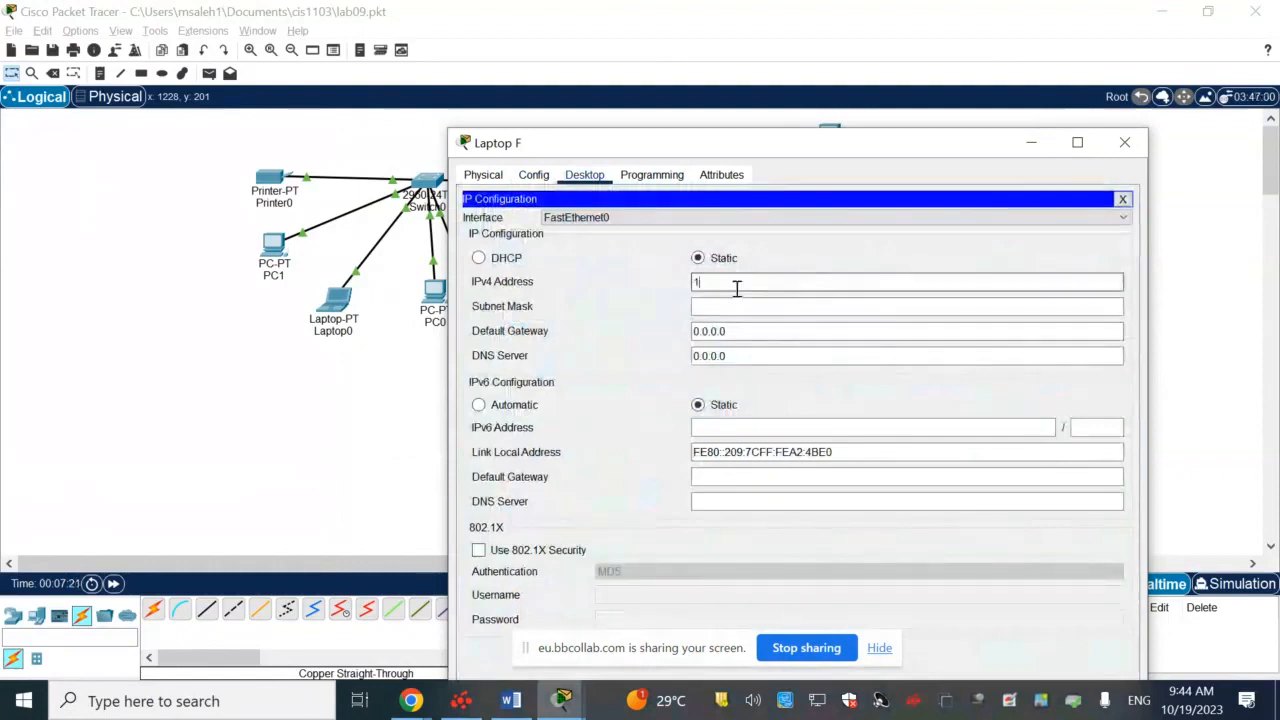
text(0.)
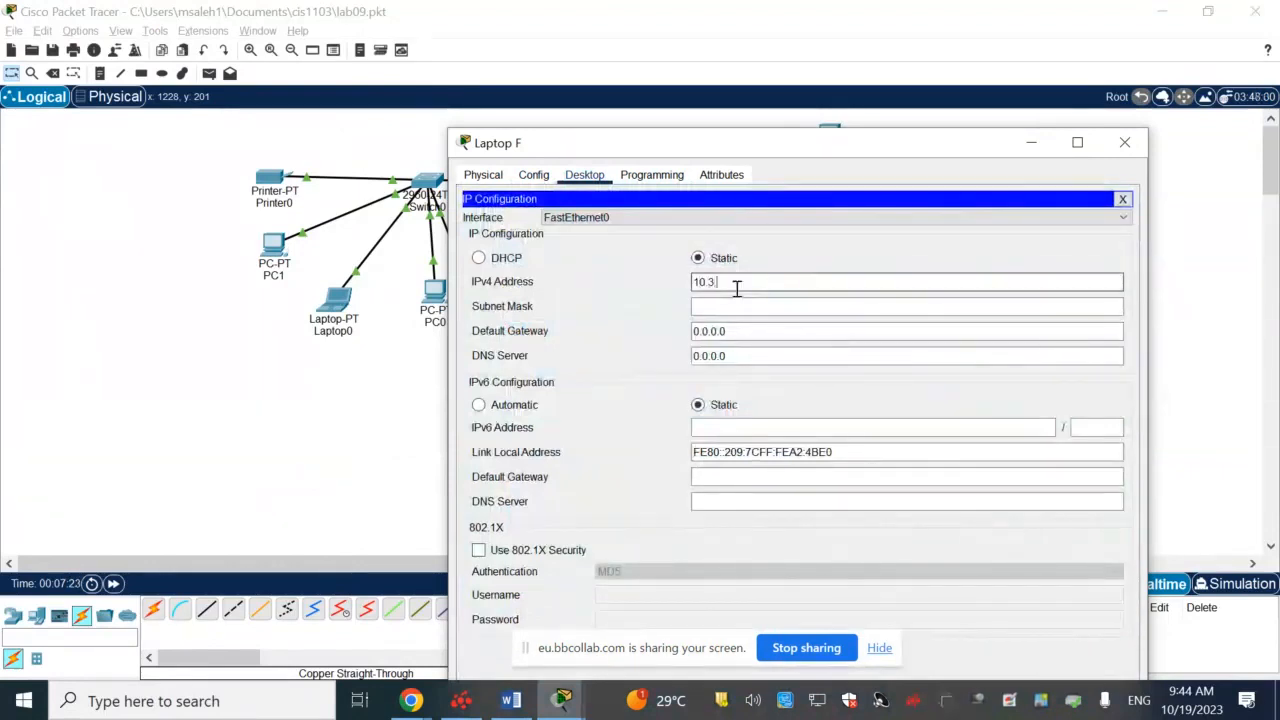
text(3.3.3)
click(730, 306)
Set Laptop F's IPv4 default gateway to 10.1.1.1 and close its configuration window
drag(737, 331, 686, 334)
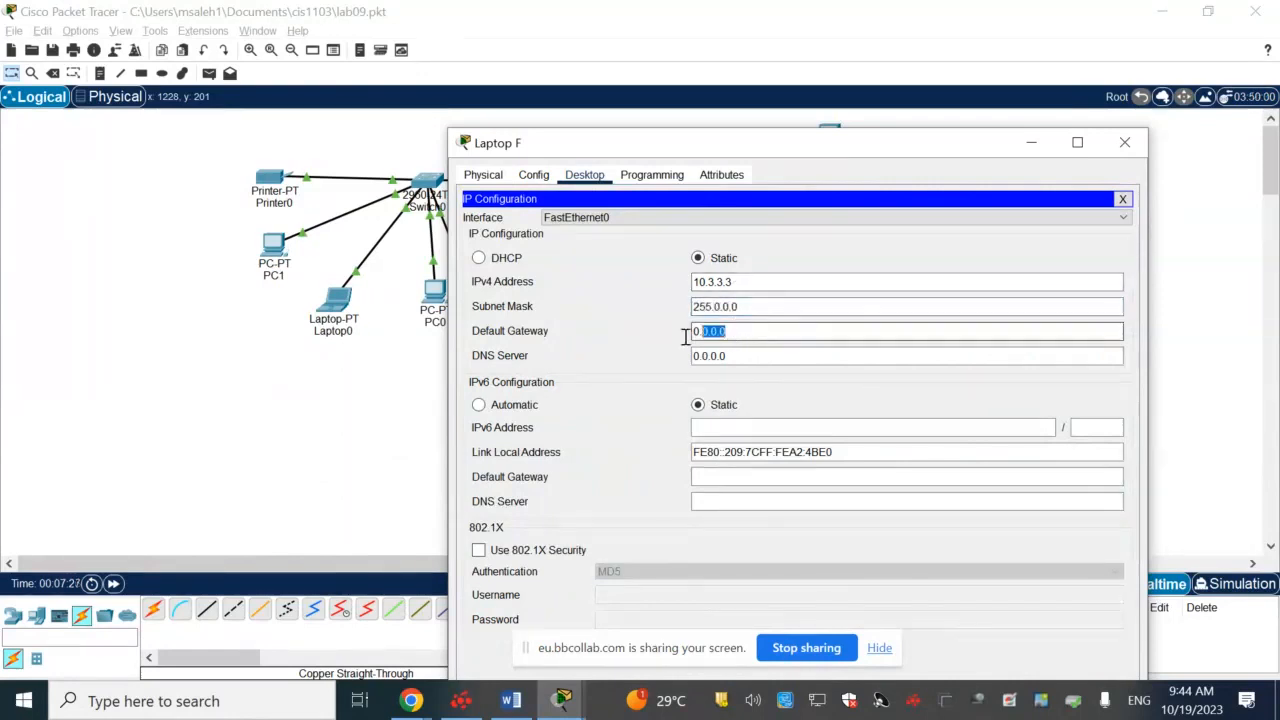
text(1)
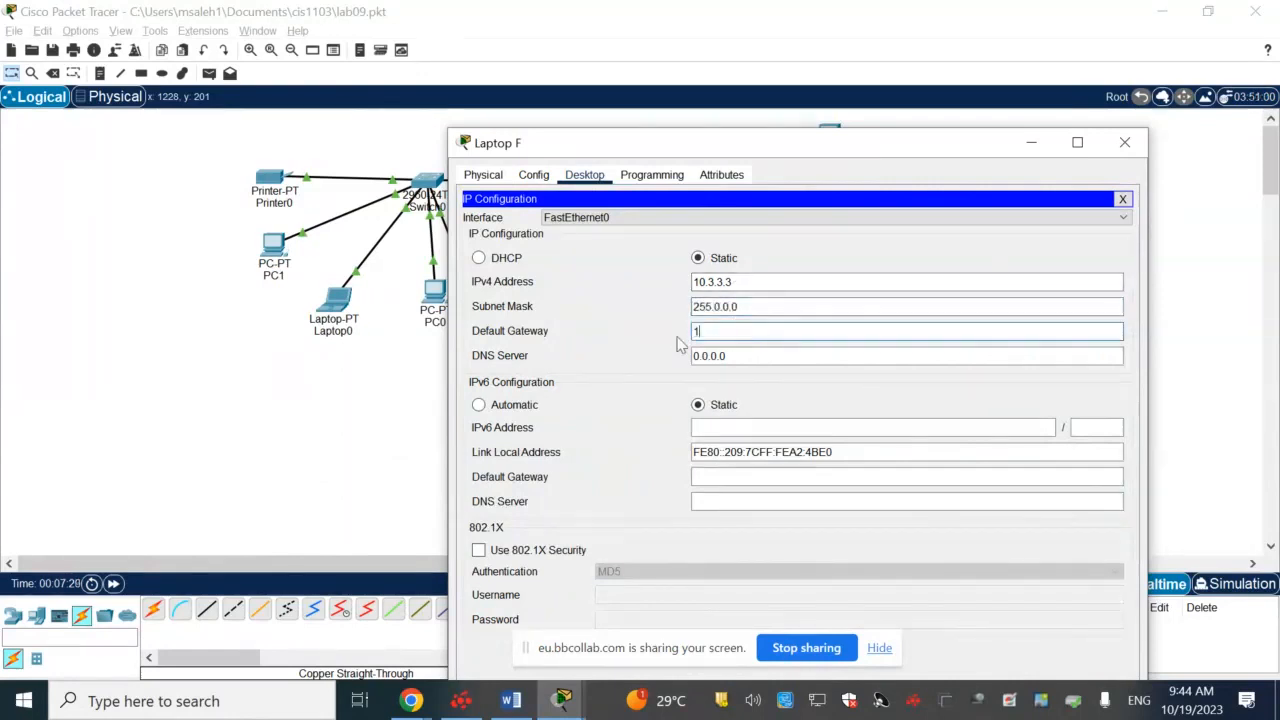
text(0.1)
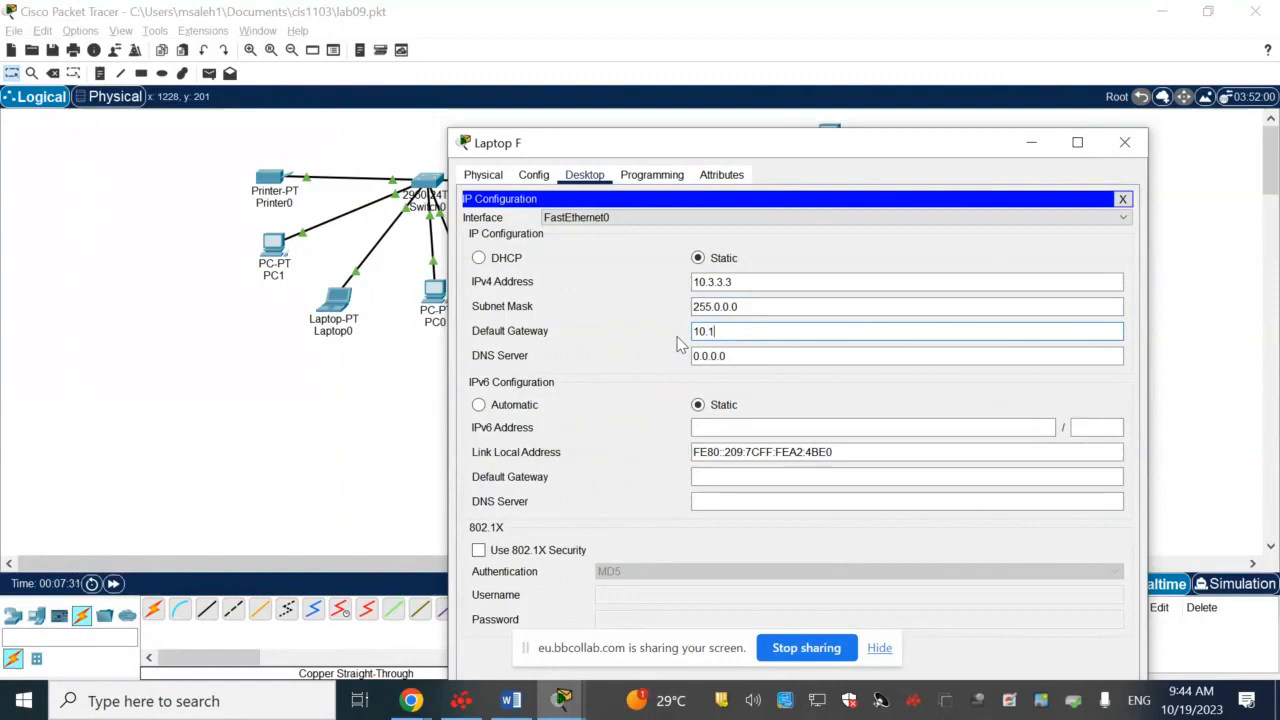
text(.1.1)
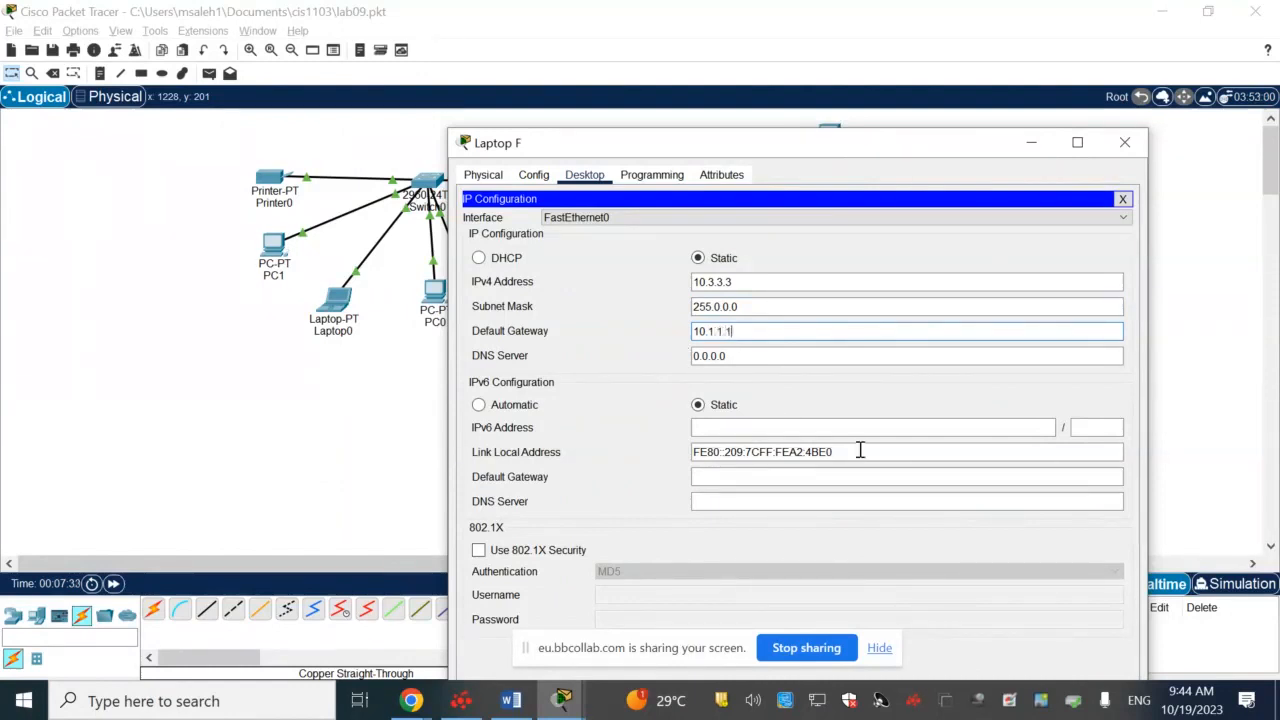
click(1122, 143)
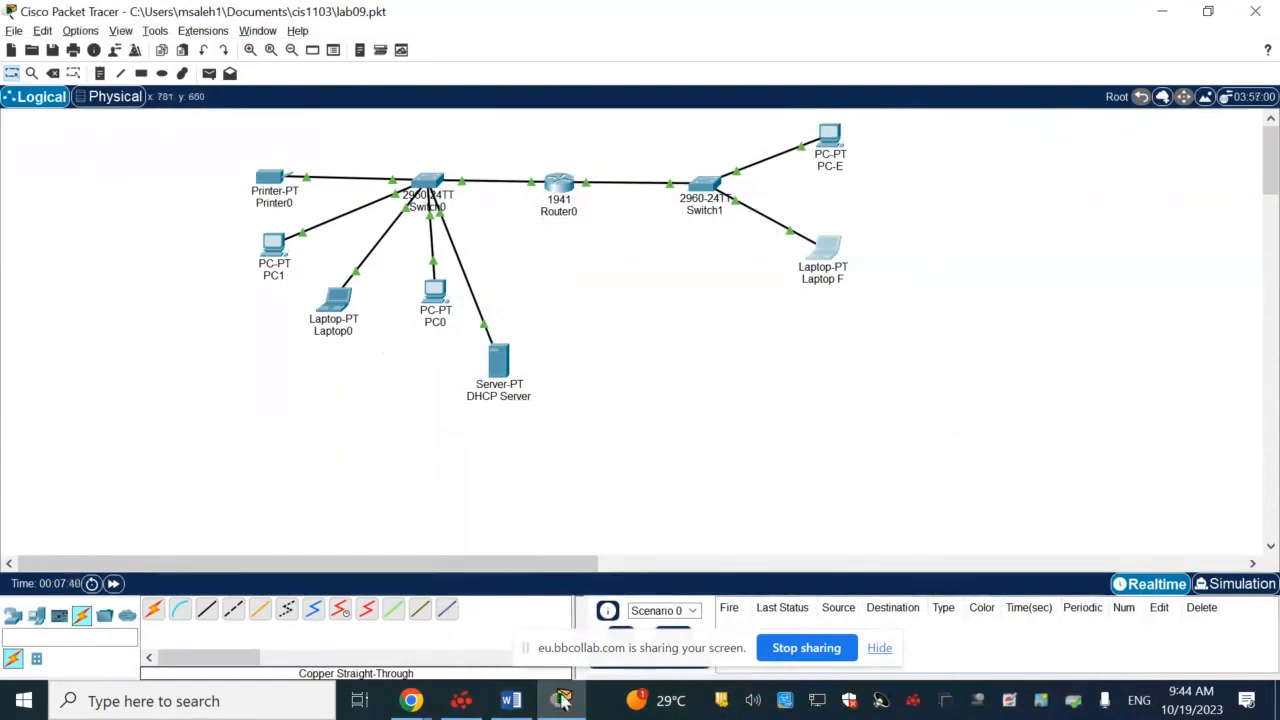
Switch to the Word lab manual and read through the Lab 09 instructions from the addressing table to the PC-E ping task
click(511, 700)
scroll(728, 462, down, 10)
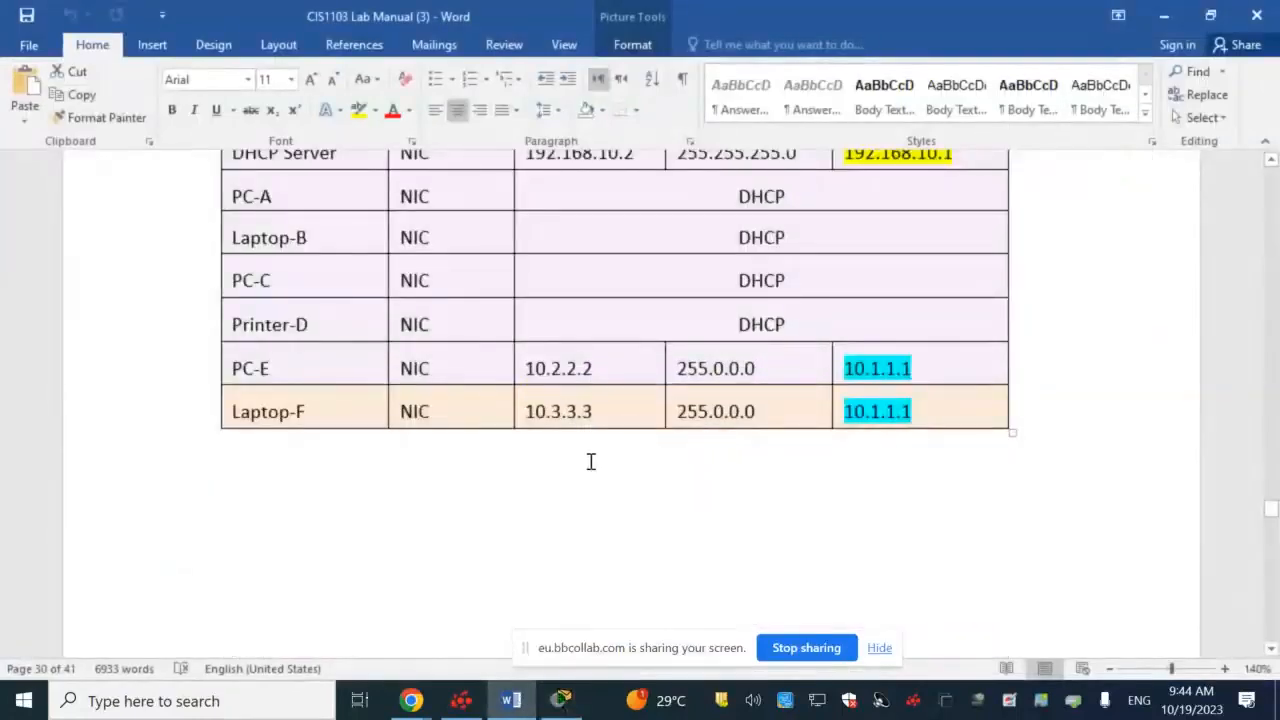
scroll(591, 461, down, 5)
scroll(591, 461, down, 8)
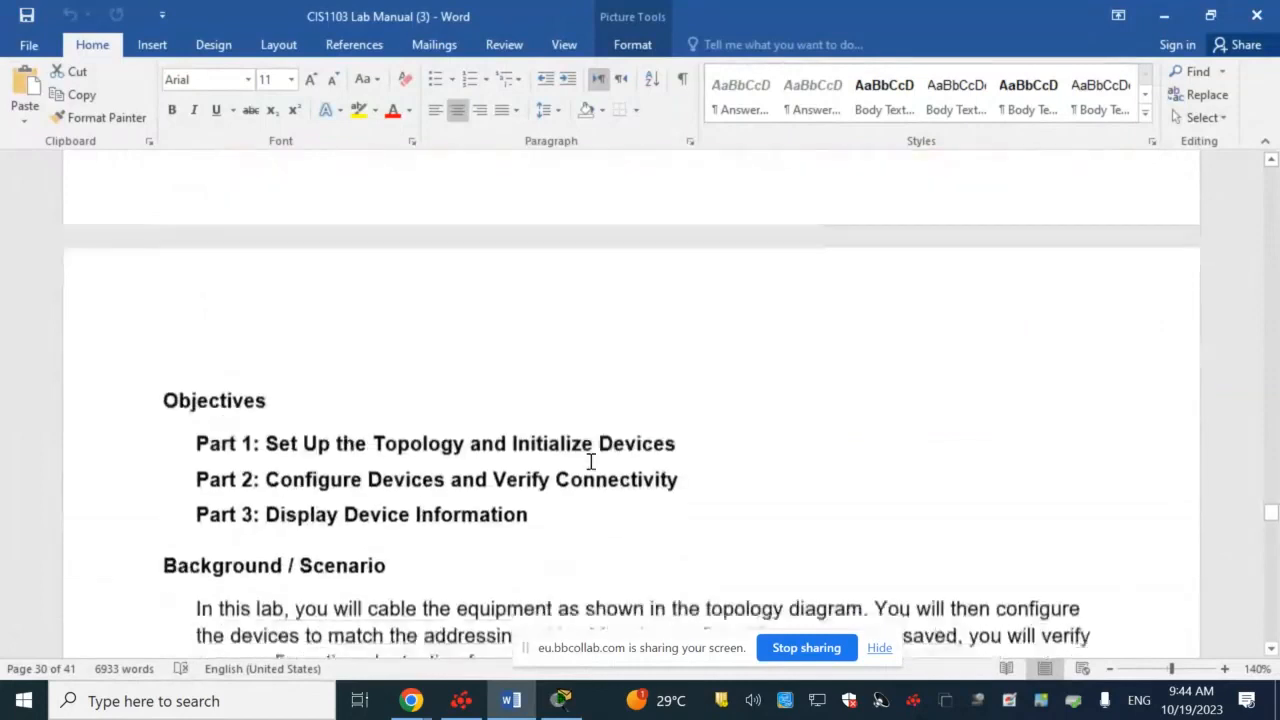
scroll(377, 479, down, 15)
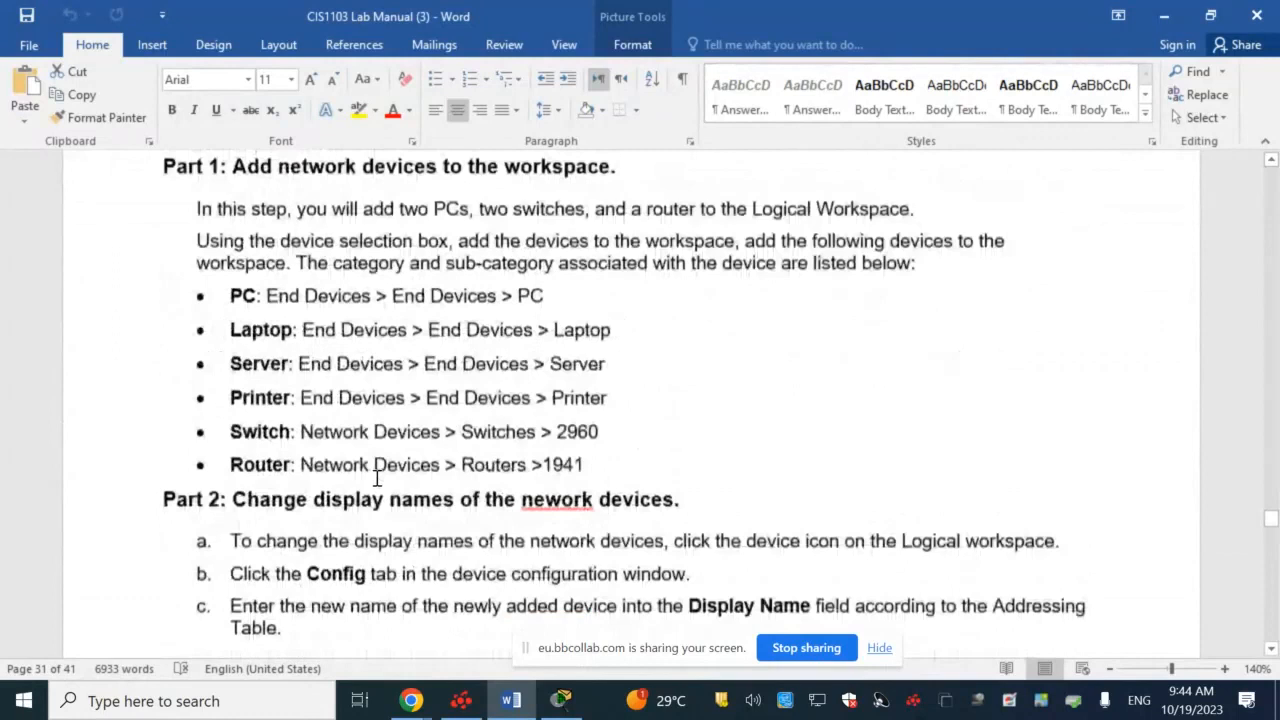
scroll(377, 479, down, 5)
scroll(377, 478, down, 20)
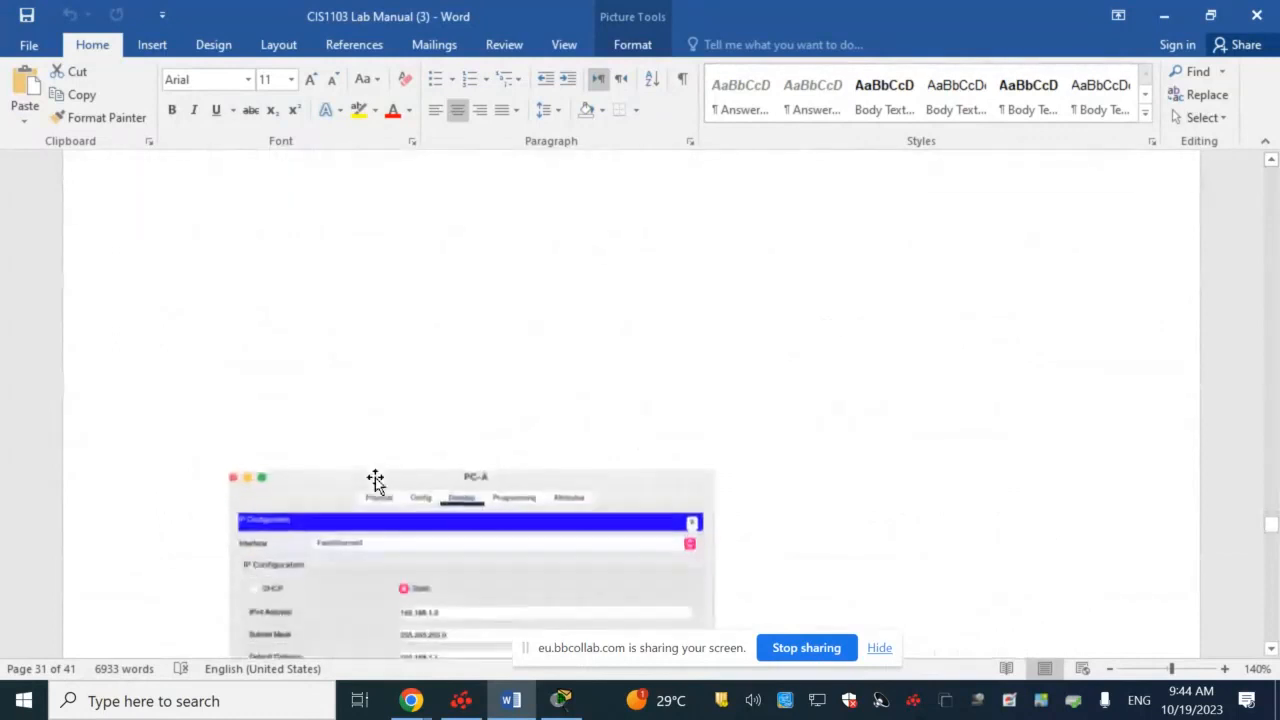
scroll(377, 478, down, 11)
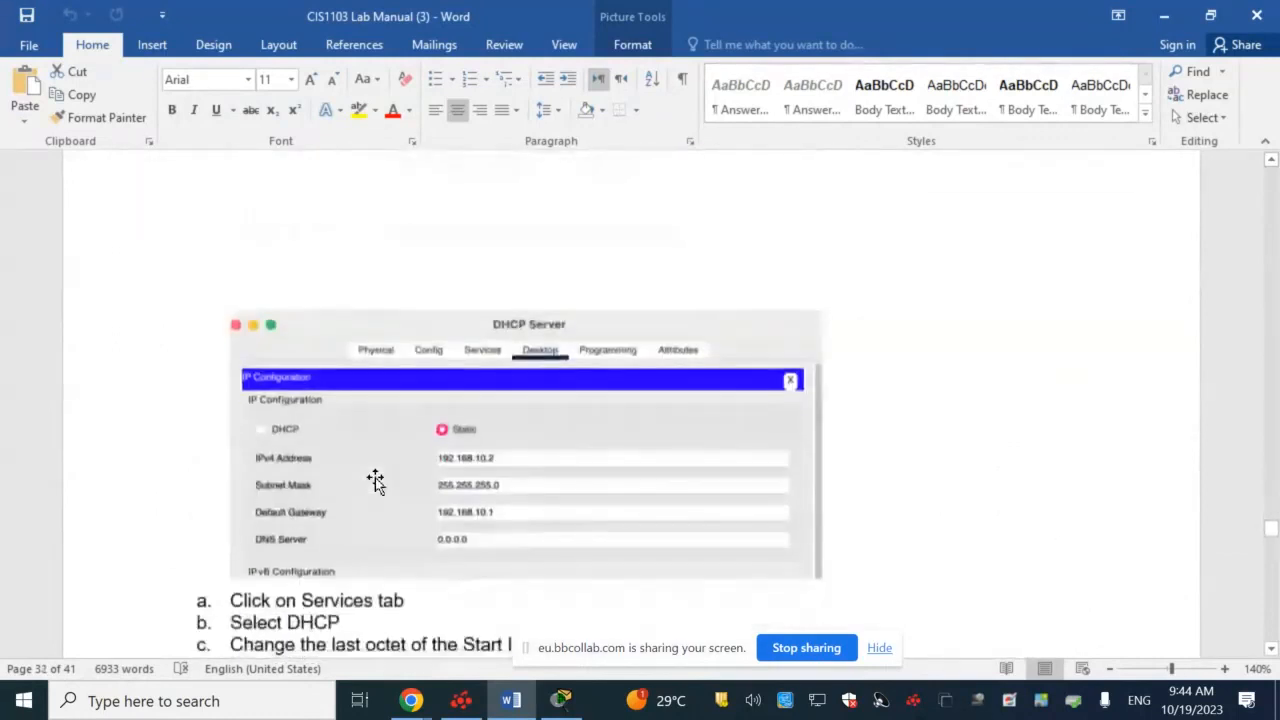
scroll(377, 478, down, 20)
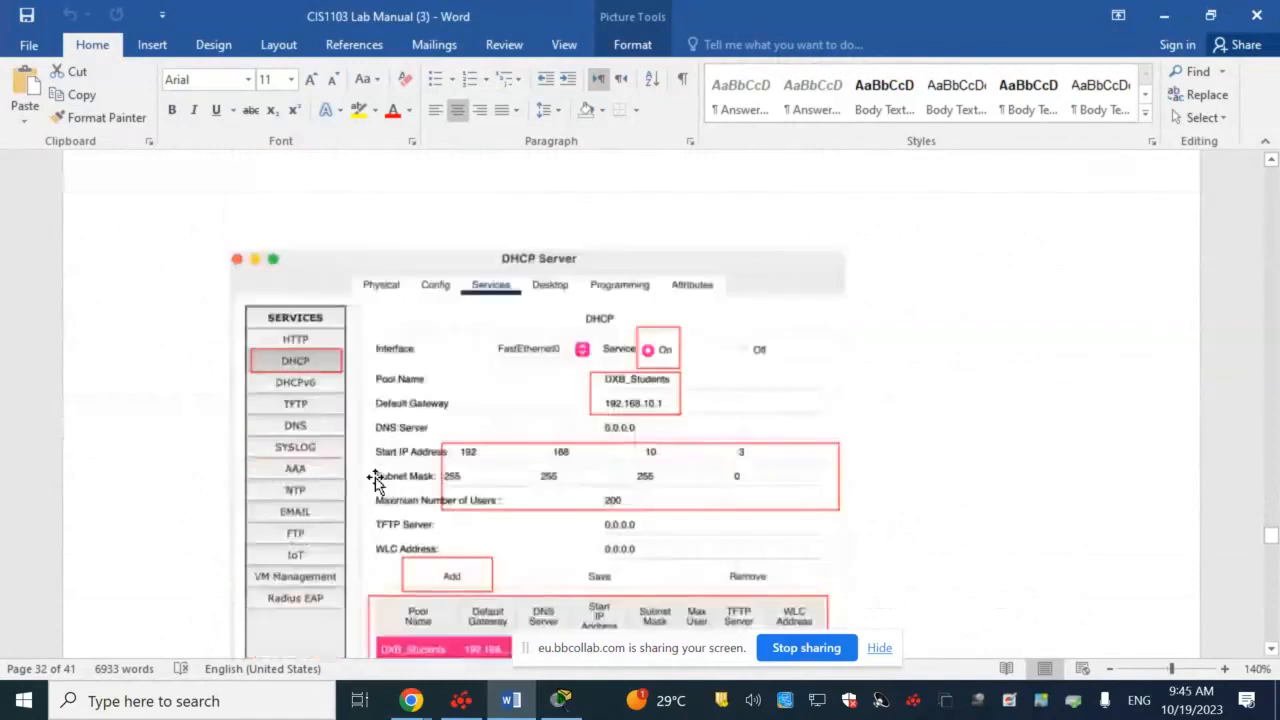
scroll(377, 482, down, 2)
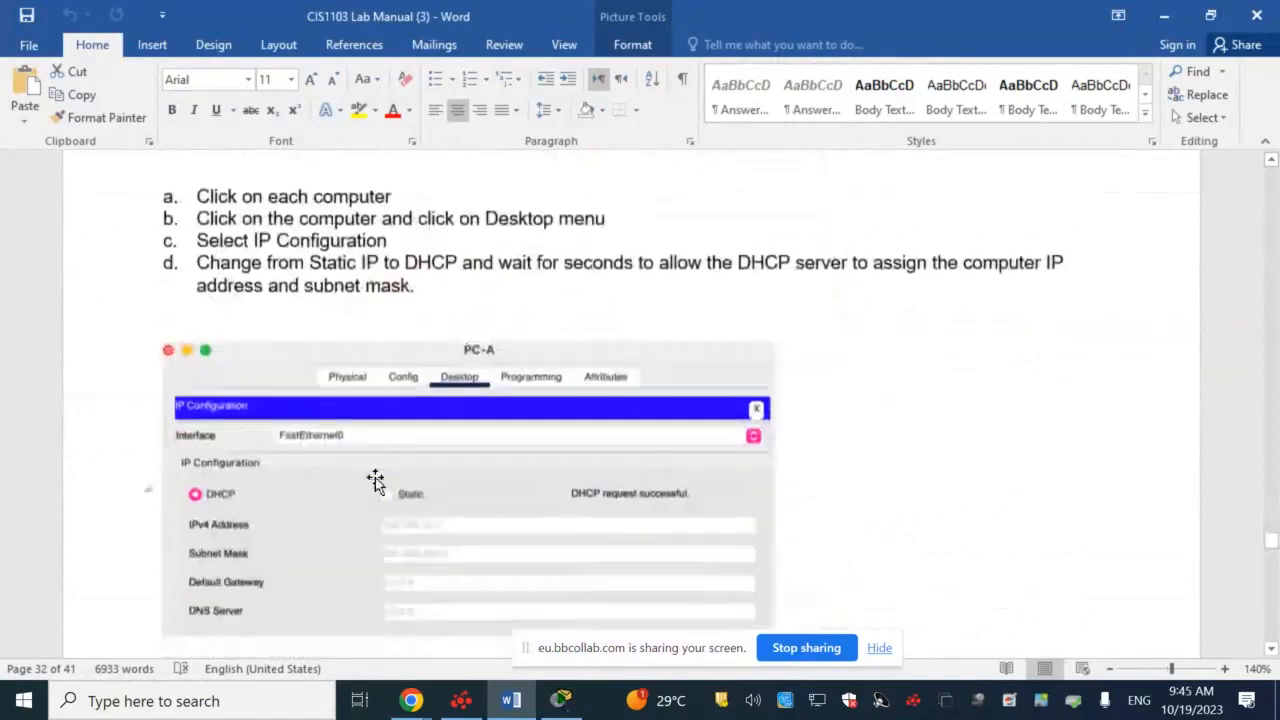
scroll(375, 481, down, 20)
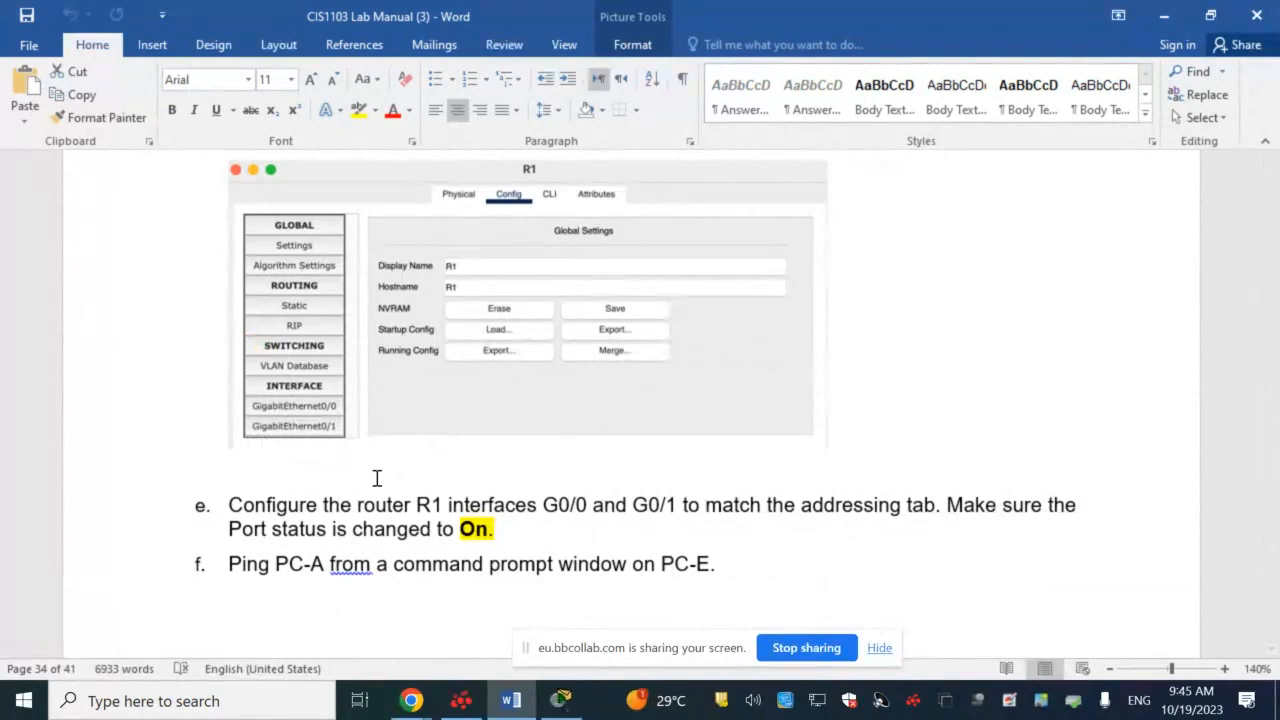
Return to the Lab 09 topology diagram in the manual and examine the device names in LAN01 and LAN02
scroll(376, 478, up, 10)
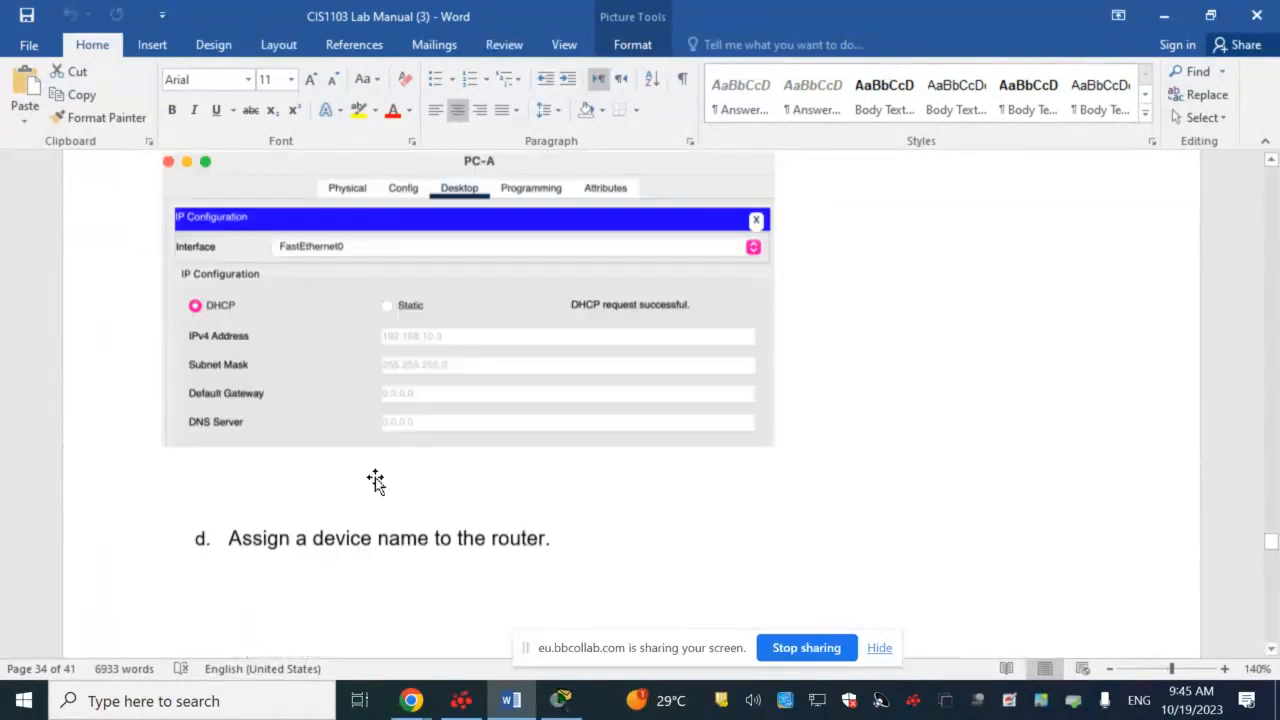
scroll(376, 478, up, 10)
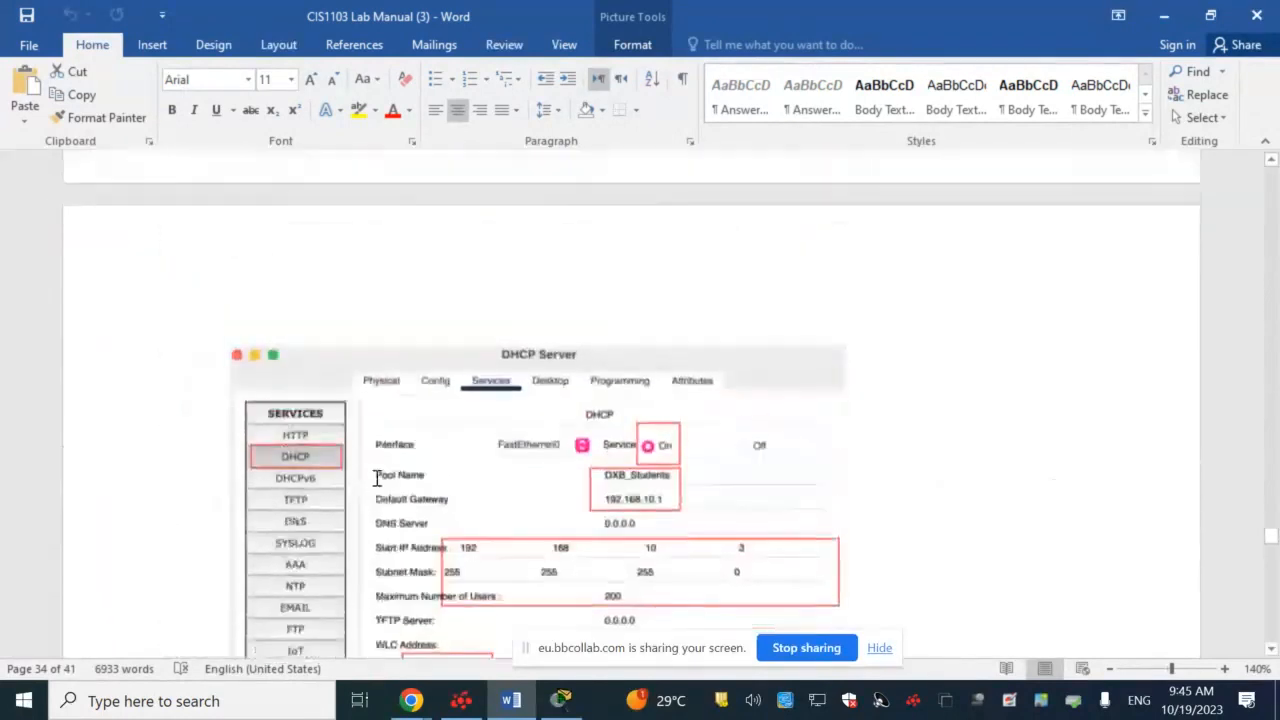
scroll(376, 478, up, 15)
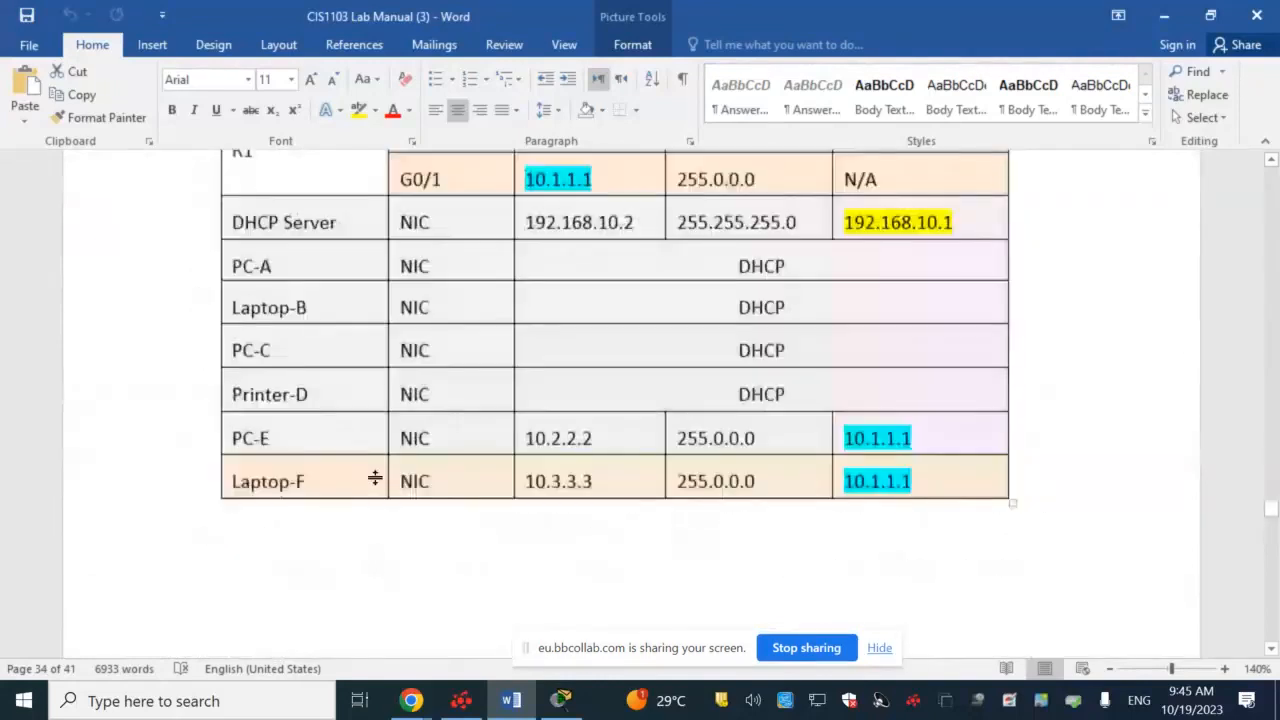
scroll(376, 478, up, 5)
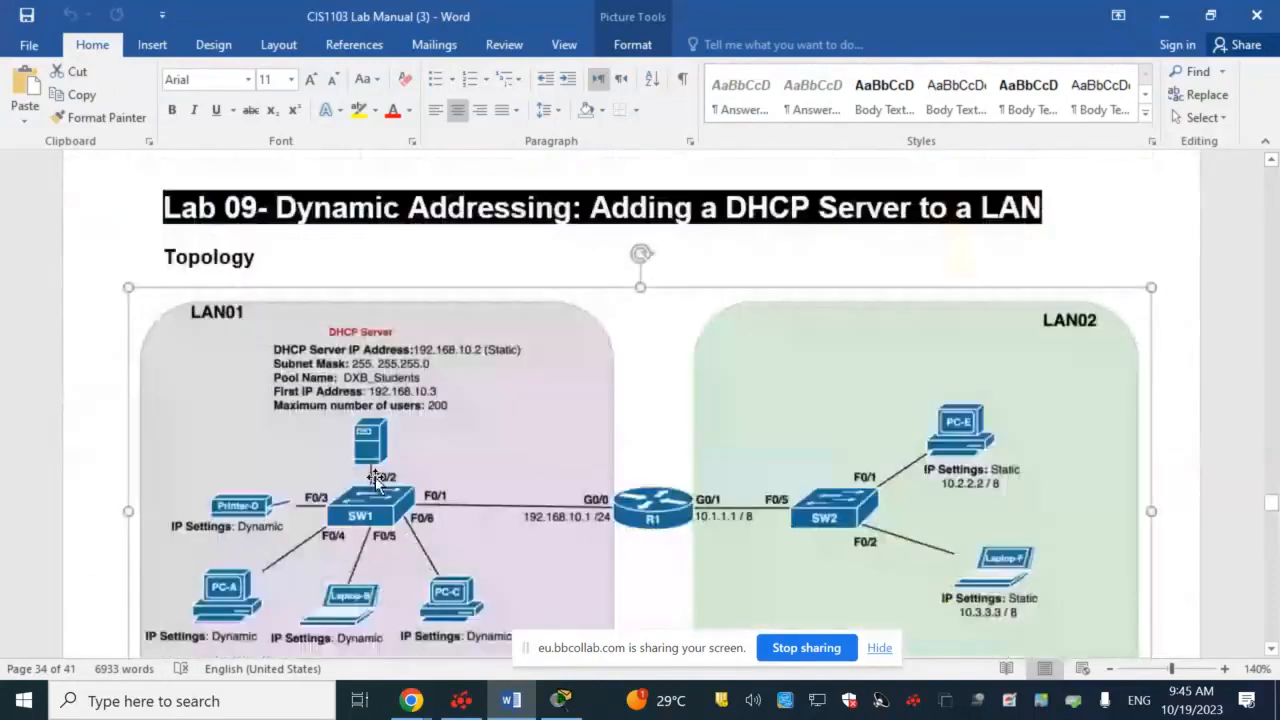
scroll(376, 478, down, 1)
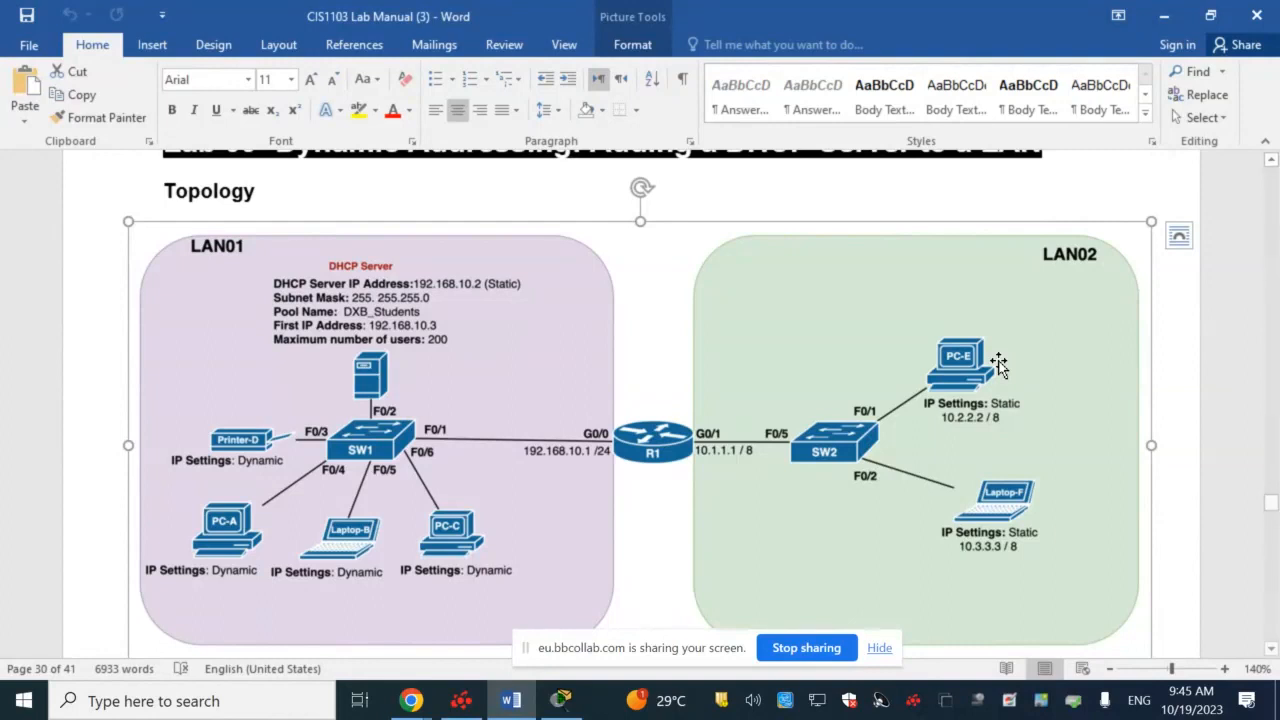
Switch to Packet Tracer, restore its window to a smaller size and position it so the manual's LAN01 diagram stays visible
key(alt+Tab)
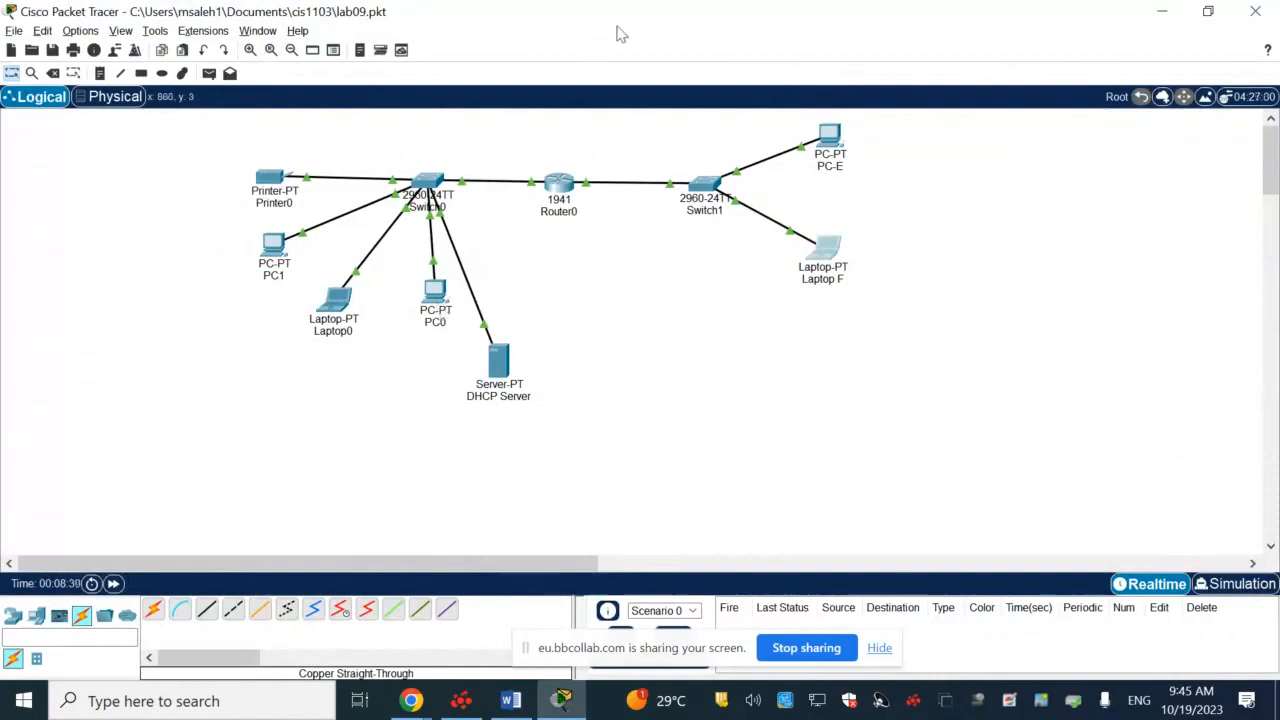
click(1209, 11)
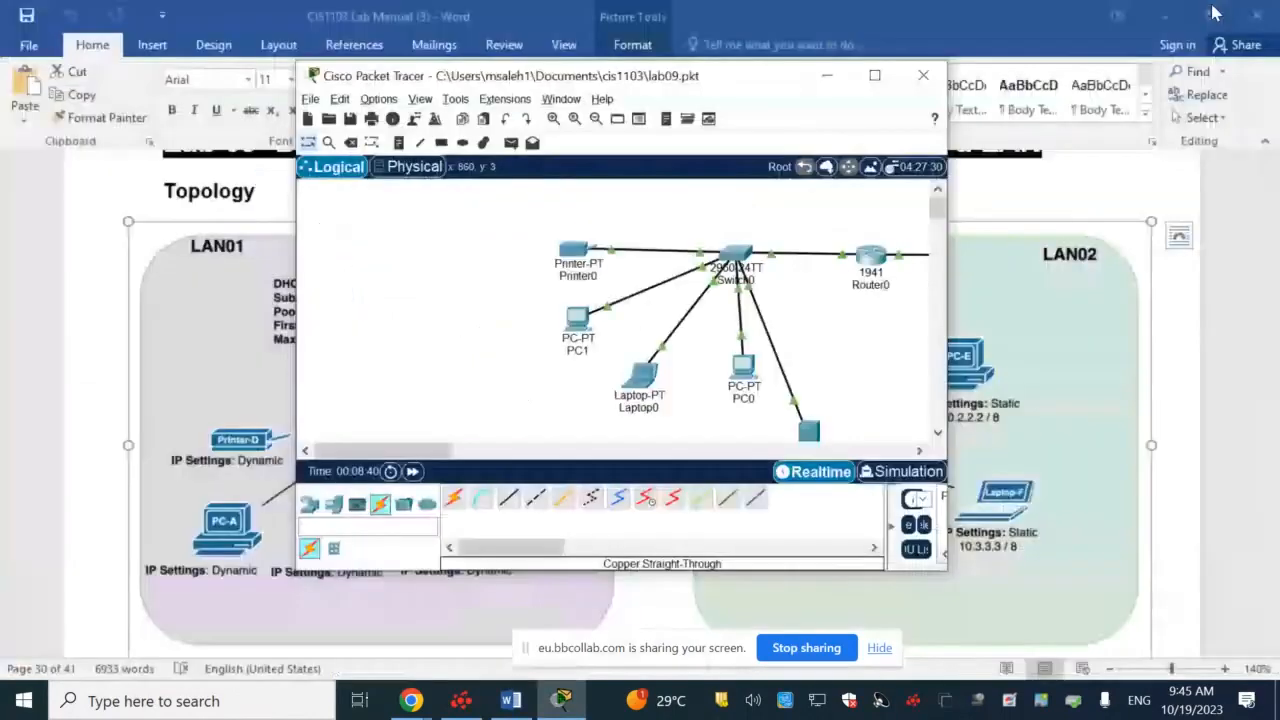
drag(649, 94, 754, 92)
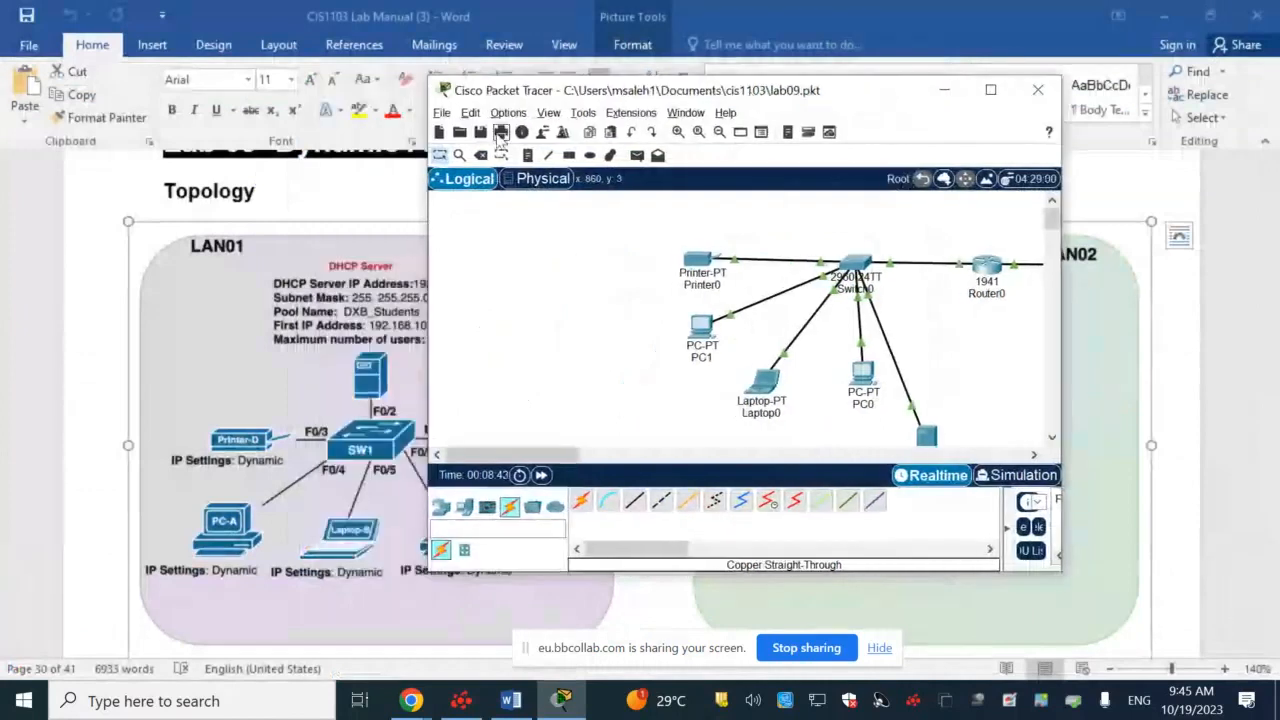
click(501, 133)
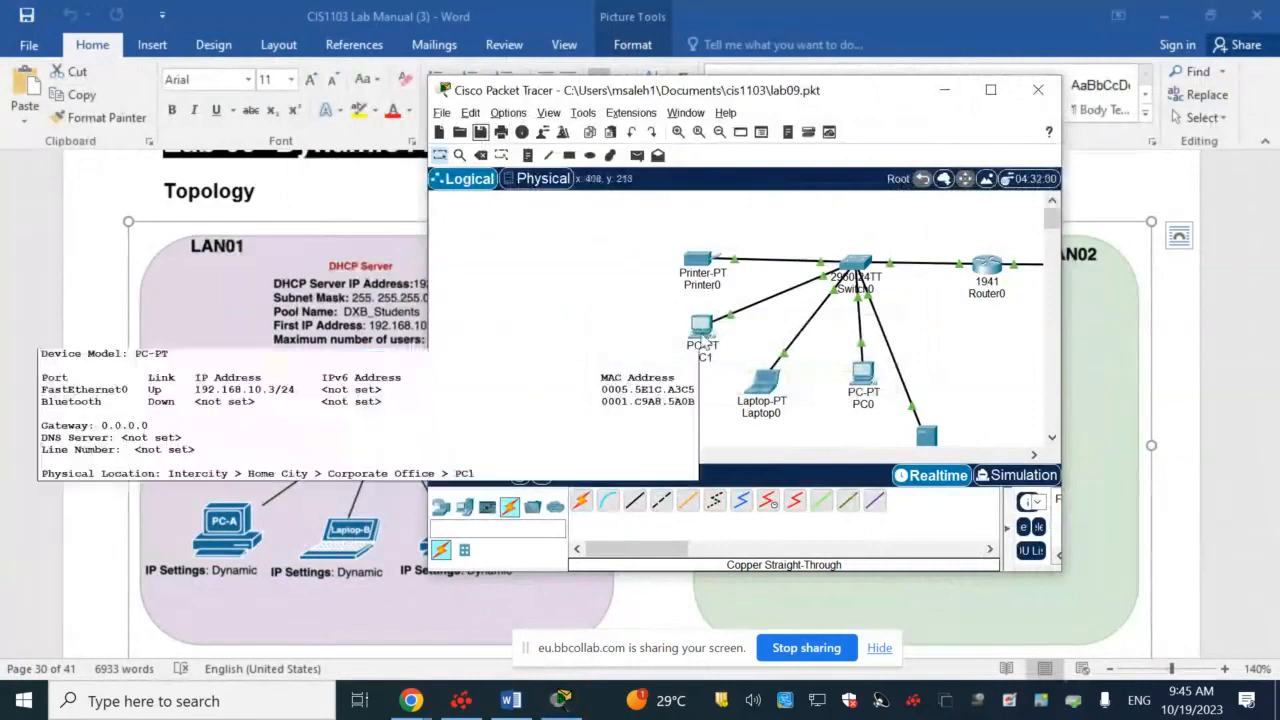
Change the display name of PC1 to PC-A and close its configuration window
click(703, 343)
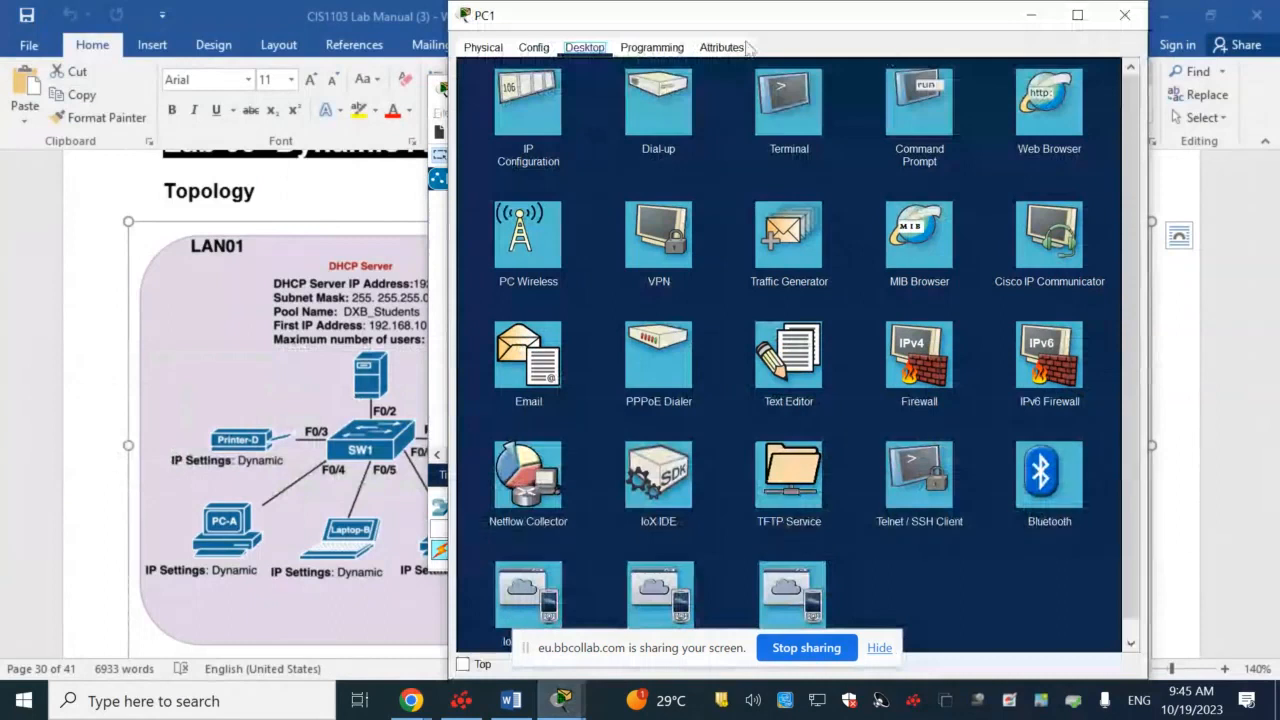
click(537, 50)
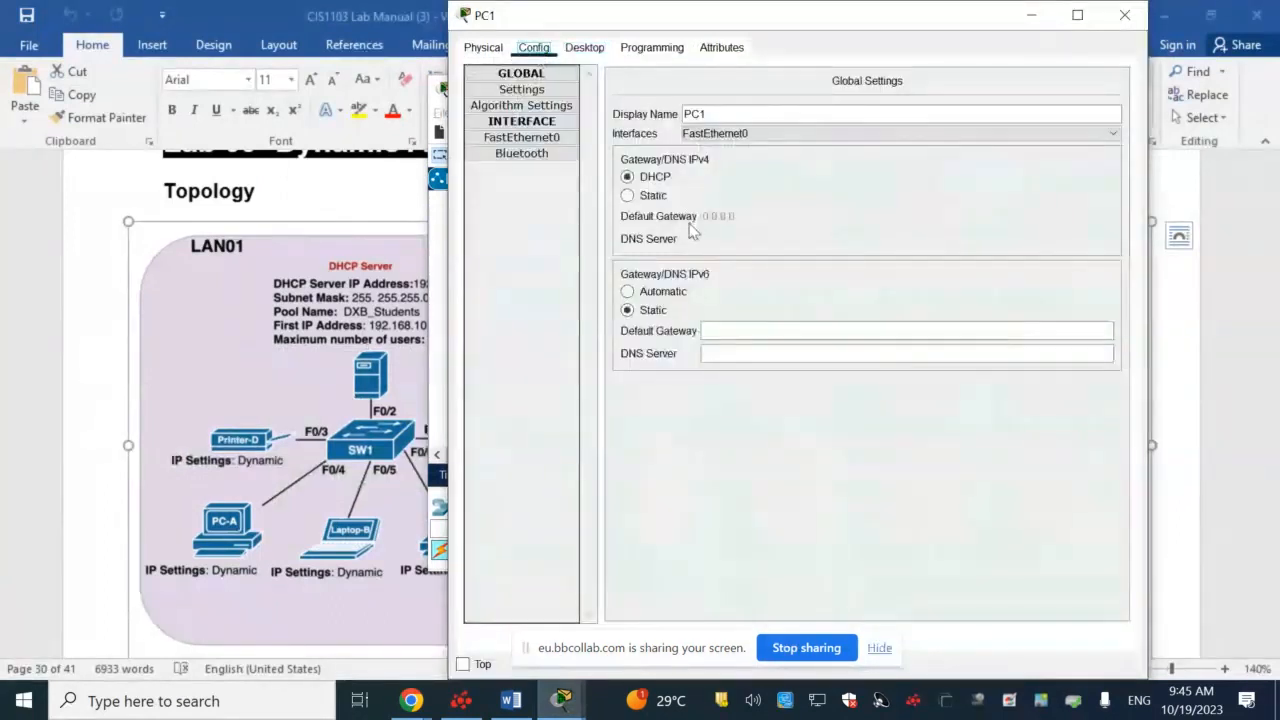
click(717, 114)
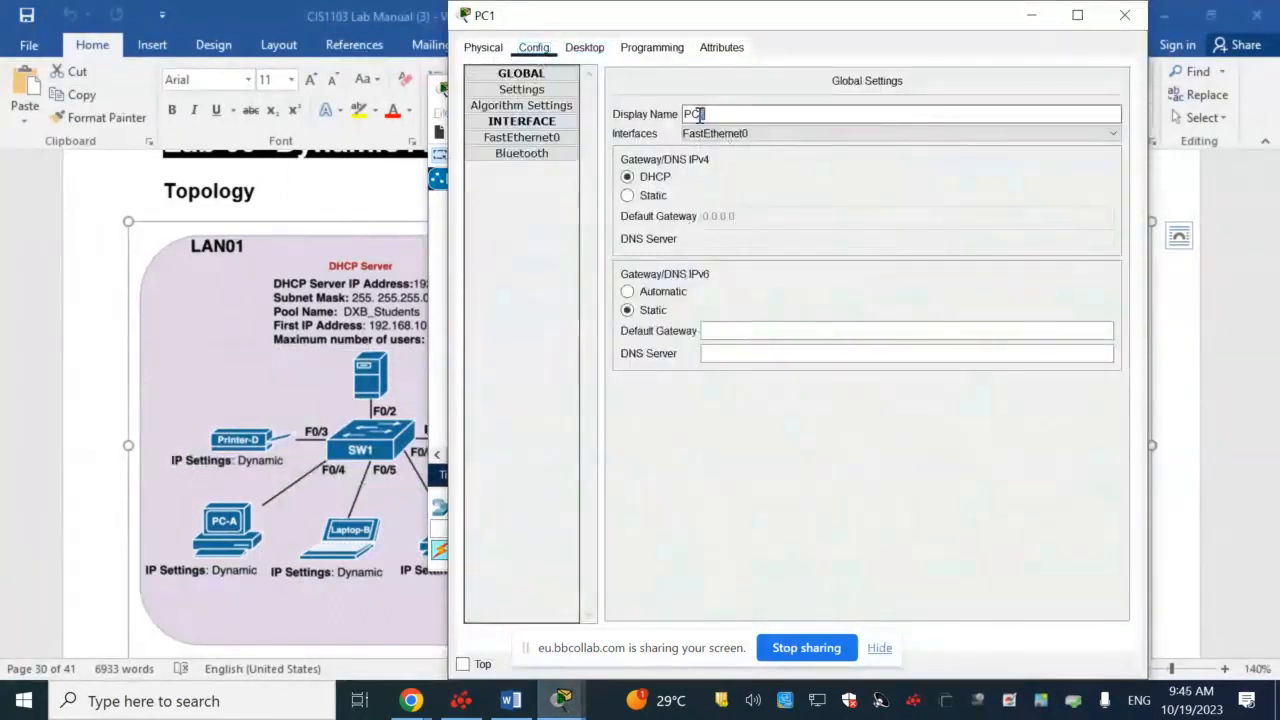
text(-A)
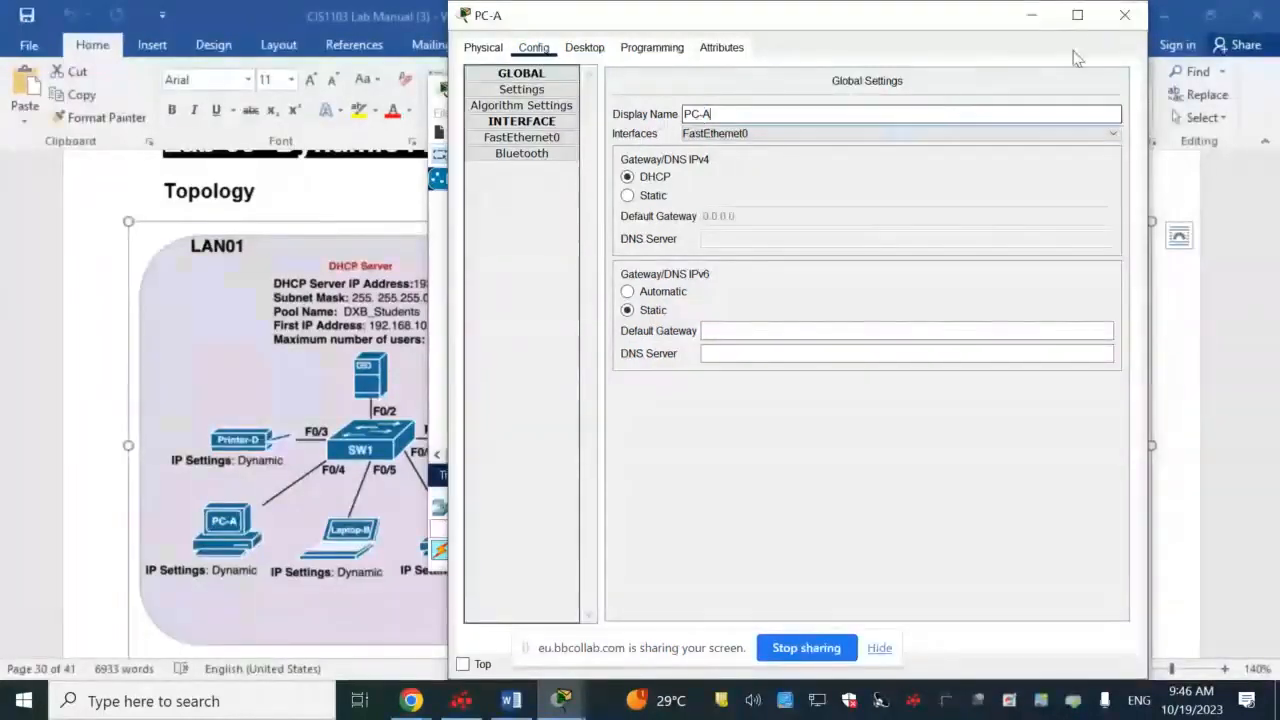
click(1136, 18)
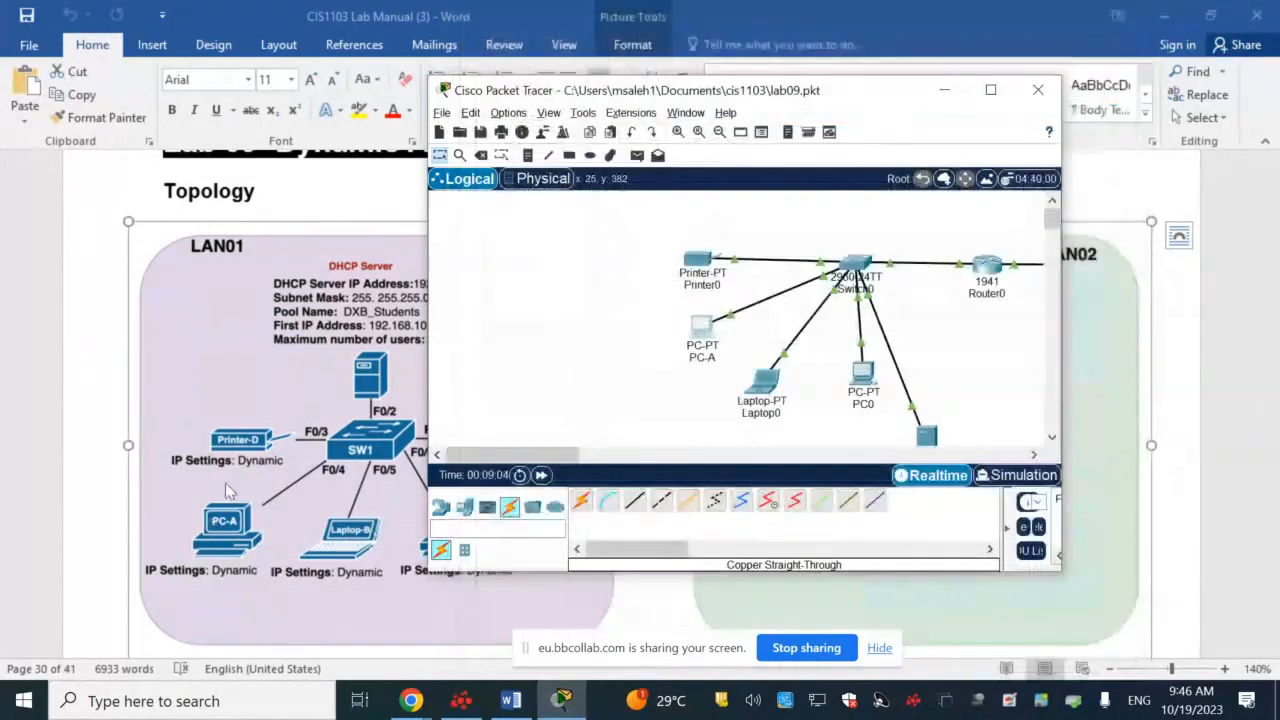
Change the display name of Printer0 to Printer-D and close its configuration window
click(706, 262)
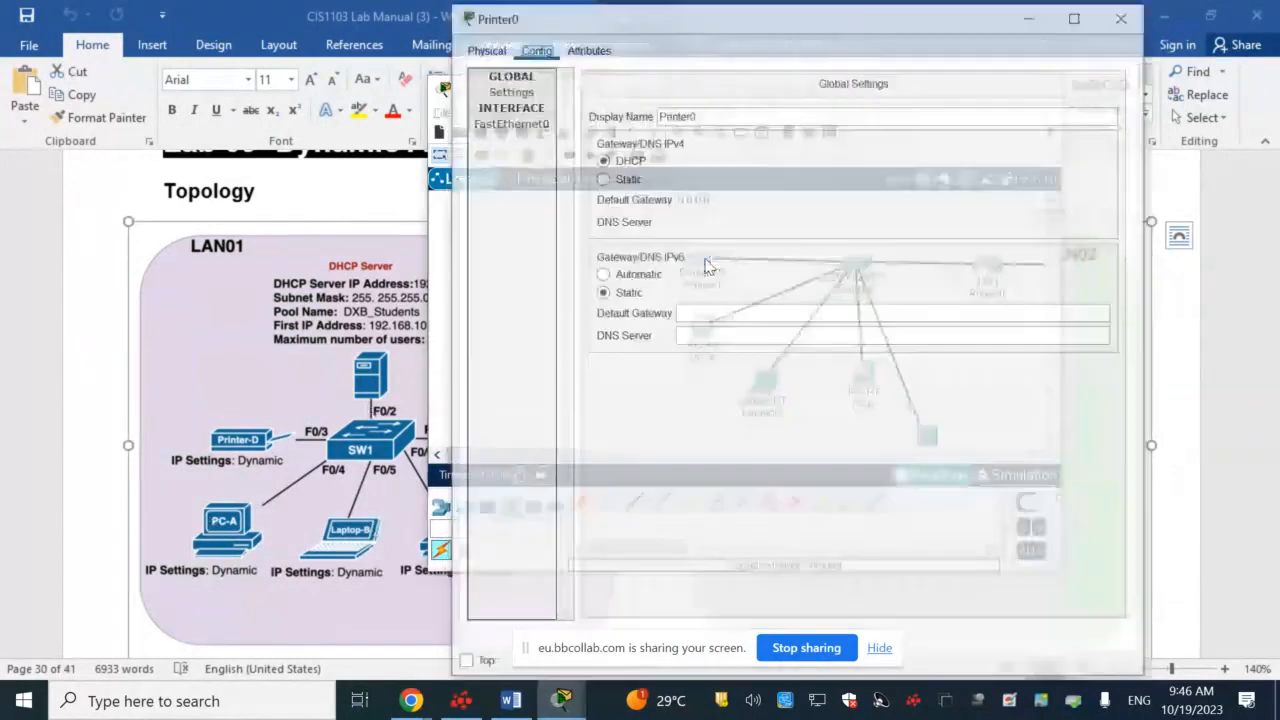
click(703, 113)
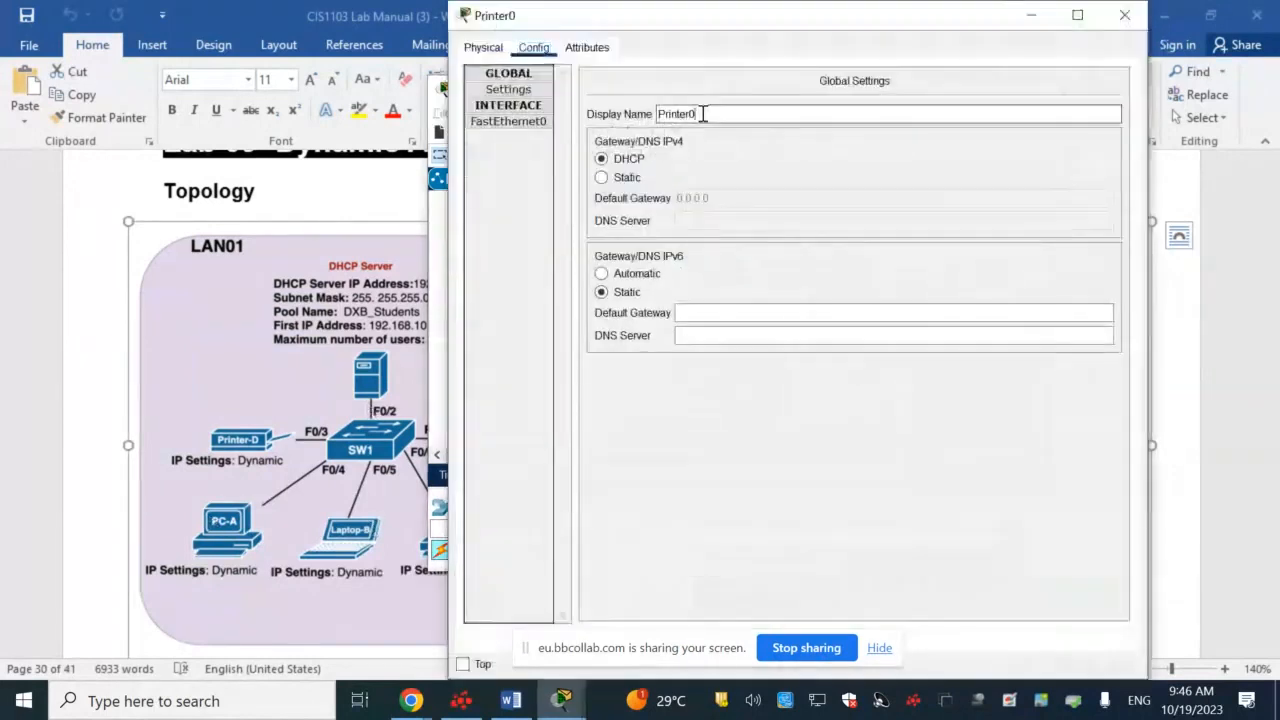
text(-)
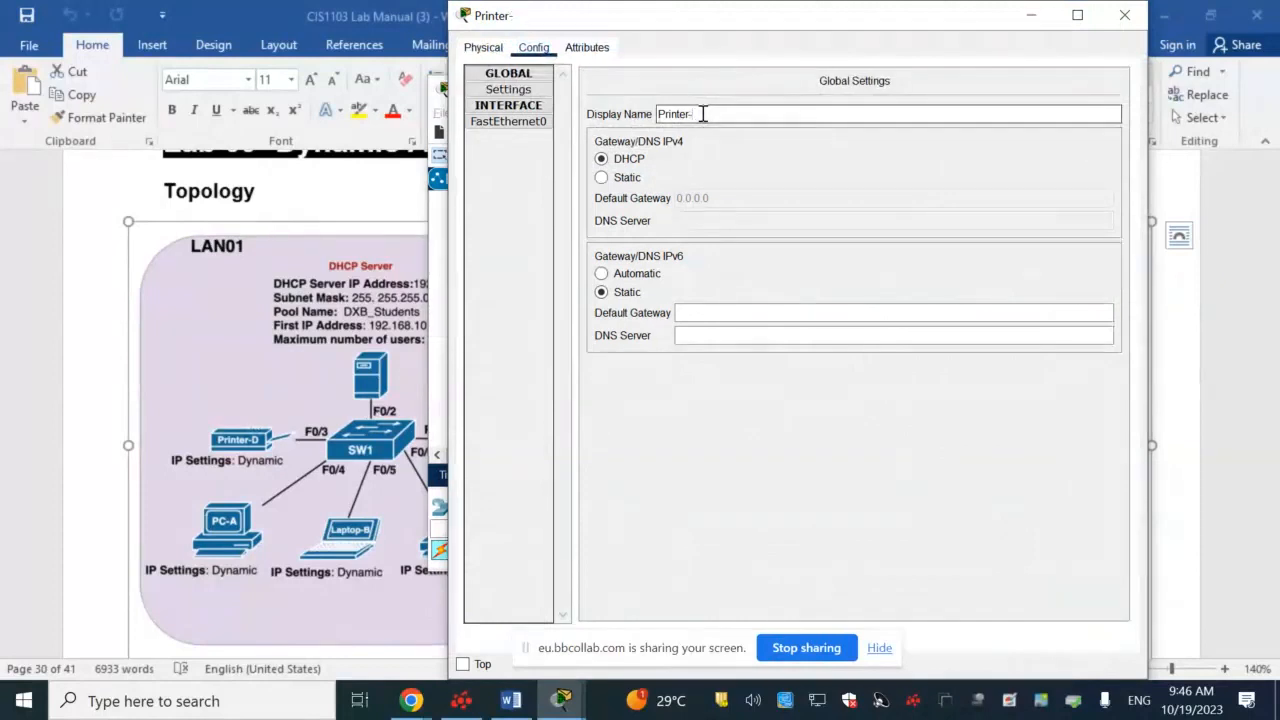
text(D)
click(1124, 15)
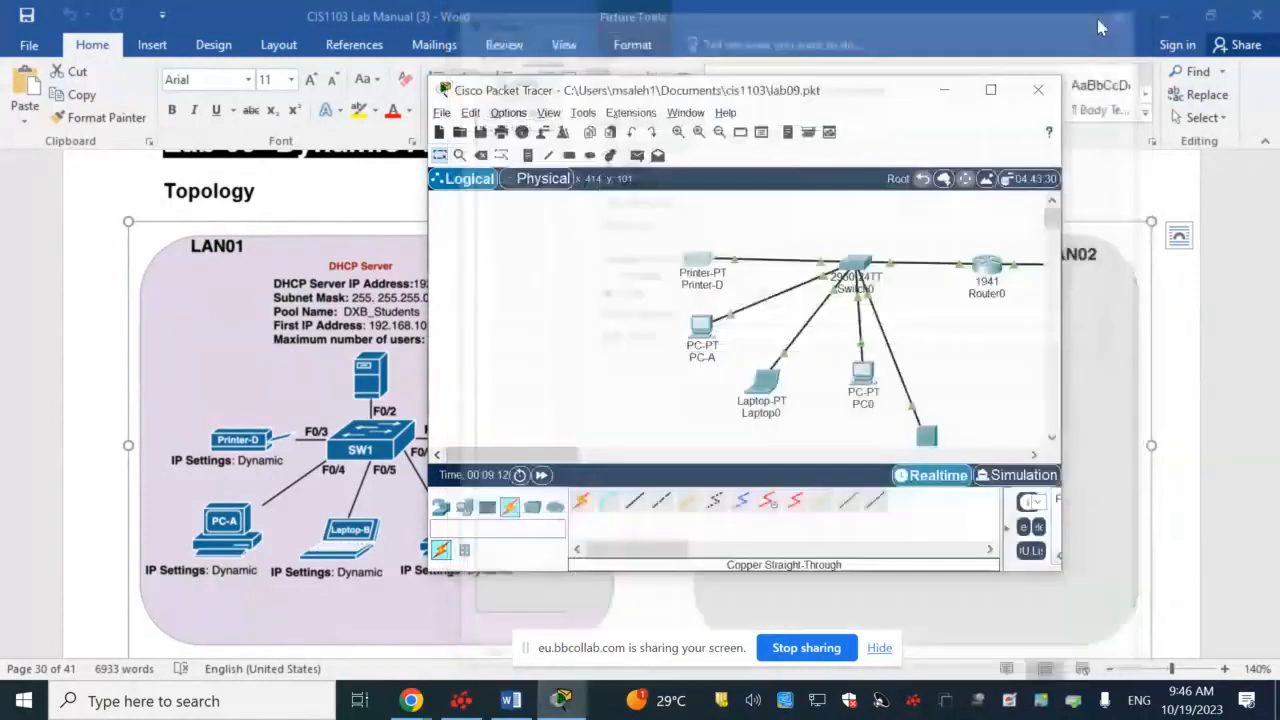
Change the display name of Laptop0 to Laptop-B and close its configuration window
click(765, 383)
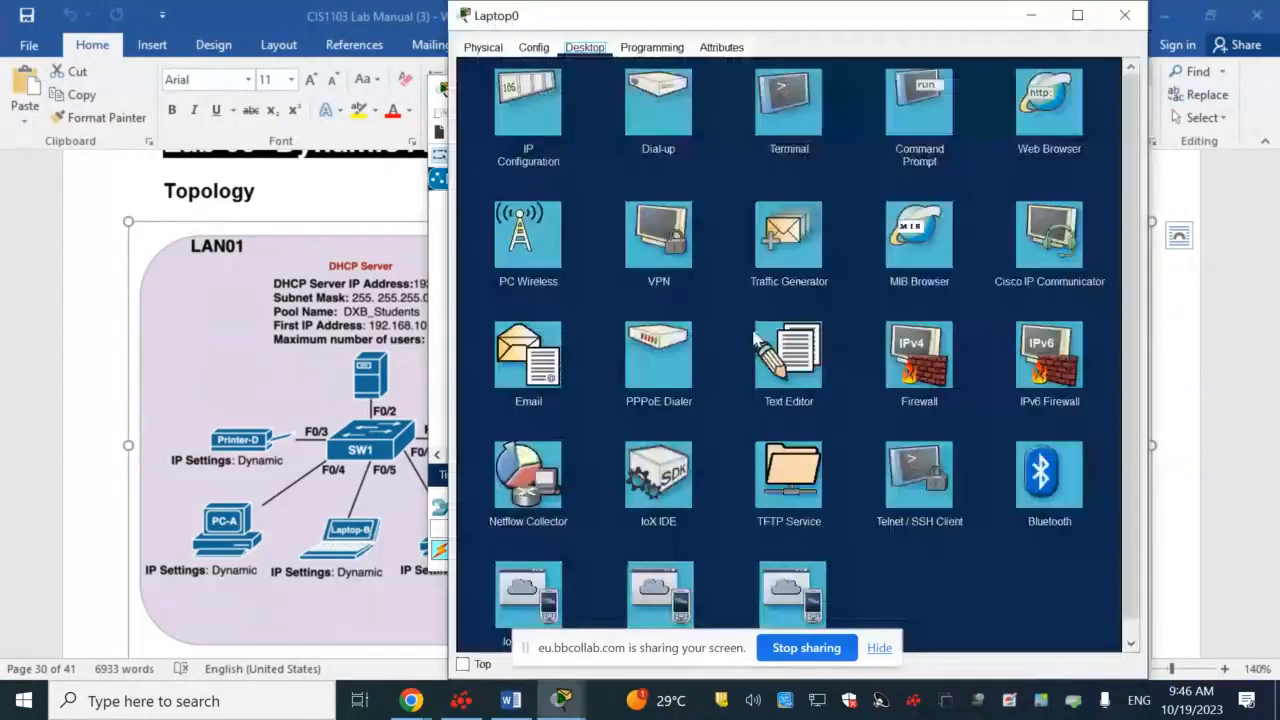
click(533, 47)
drag(717, 113, 734, 113)
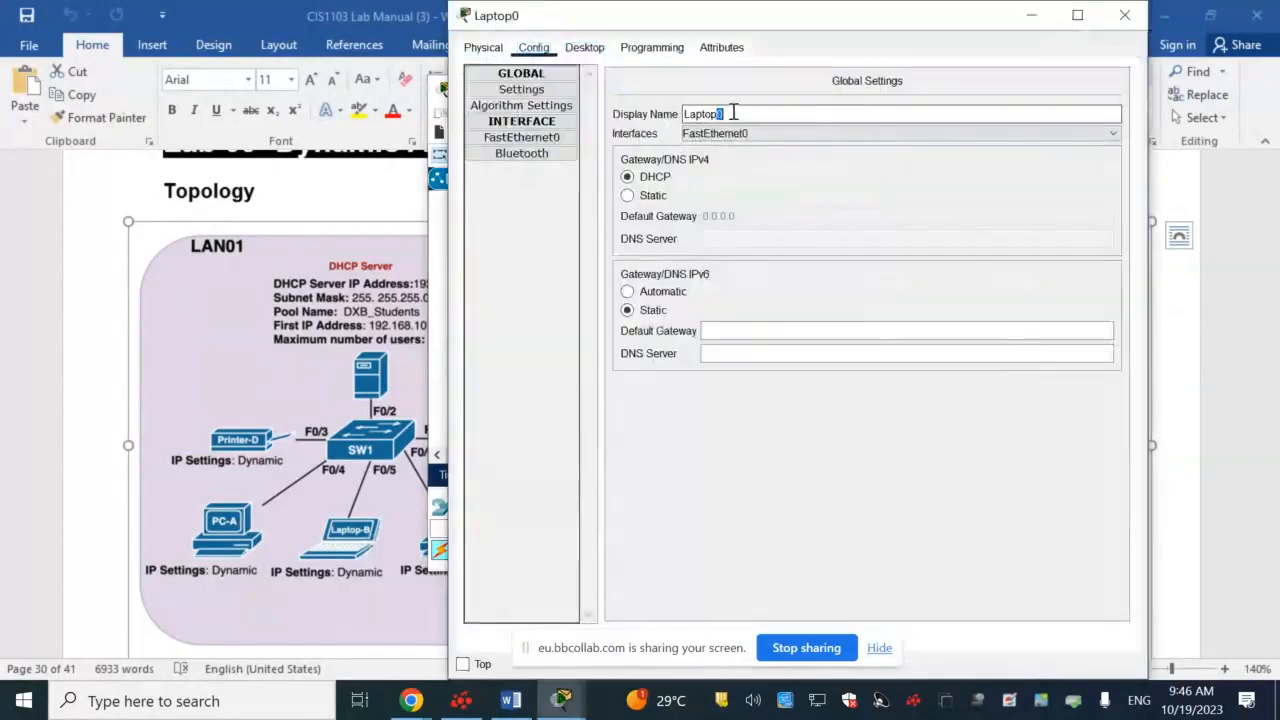
key(BackSpace)
text(-B)
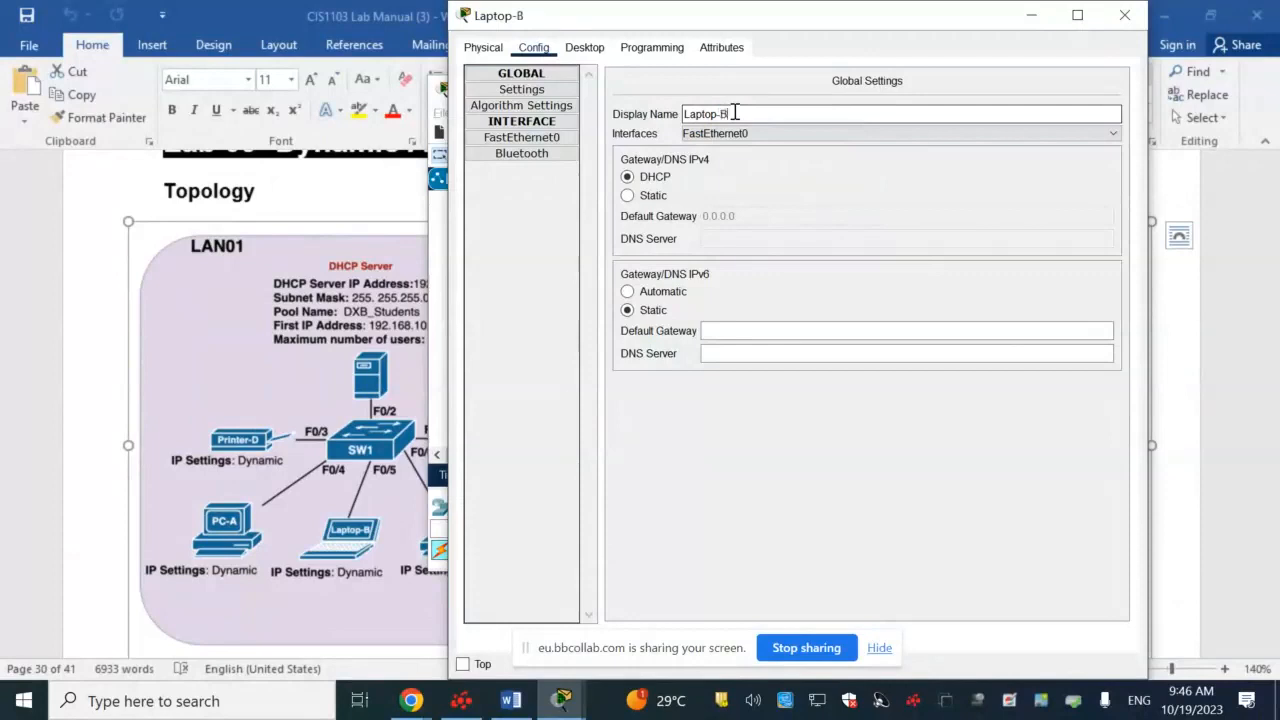
click(1140, 16)
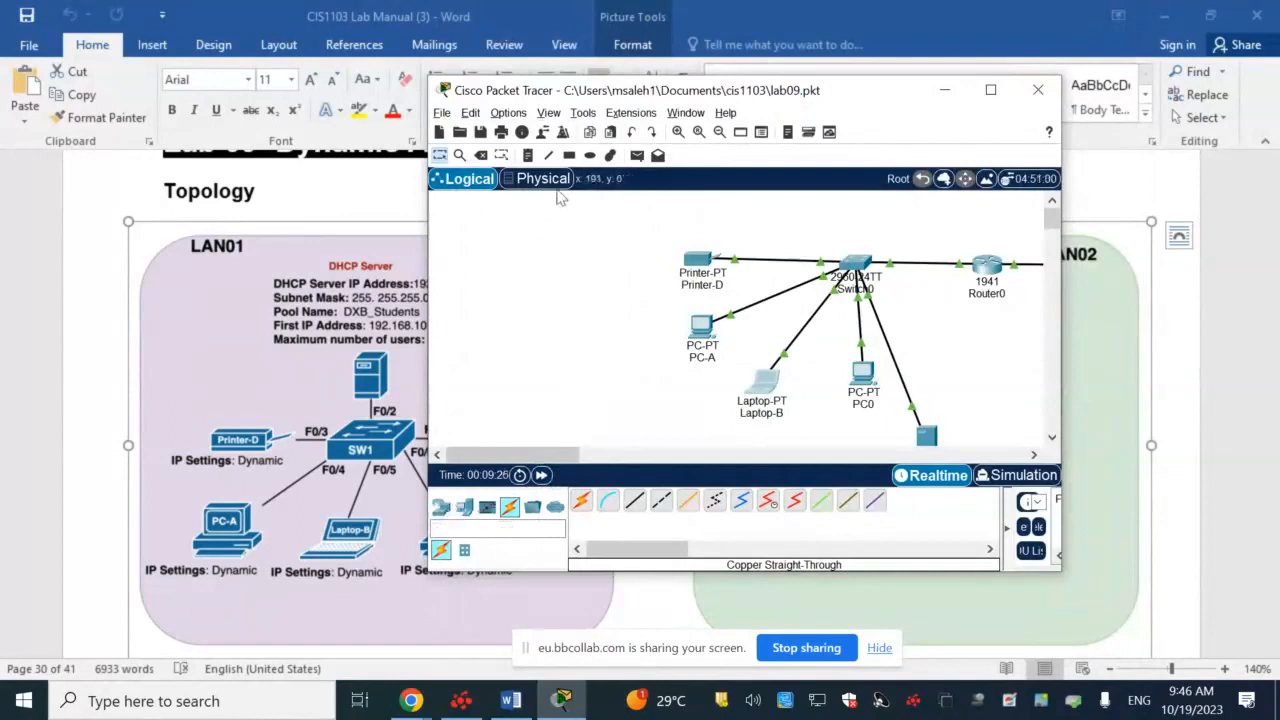
Change the display name of PC0 to PC-C and close its configuration window
drag(604, 98, 552, 78)
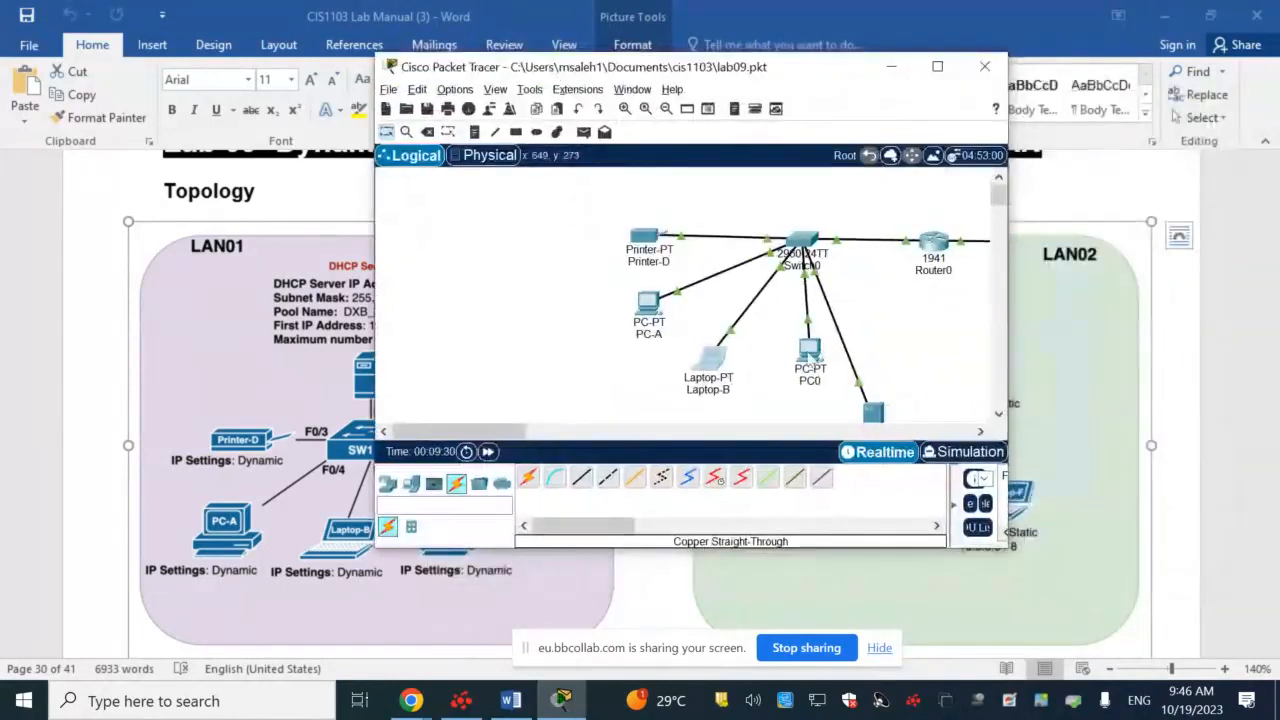
click(804, 356)
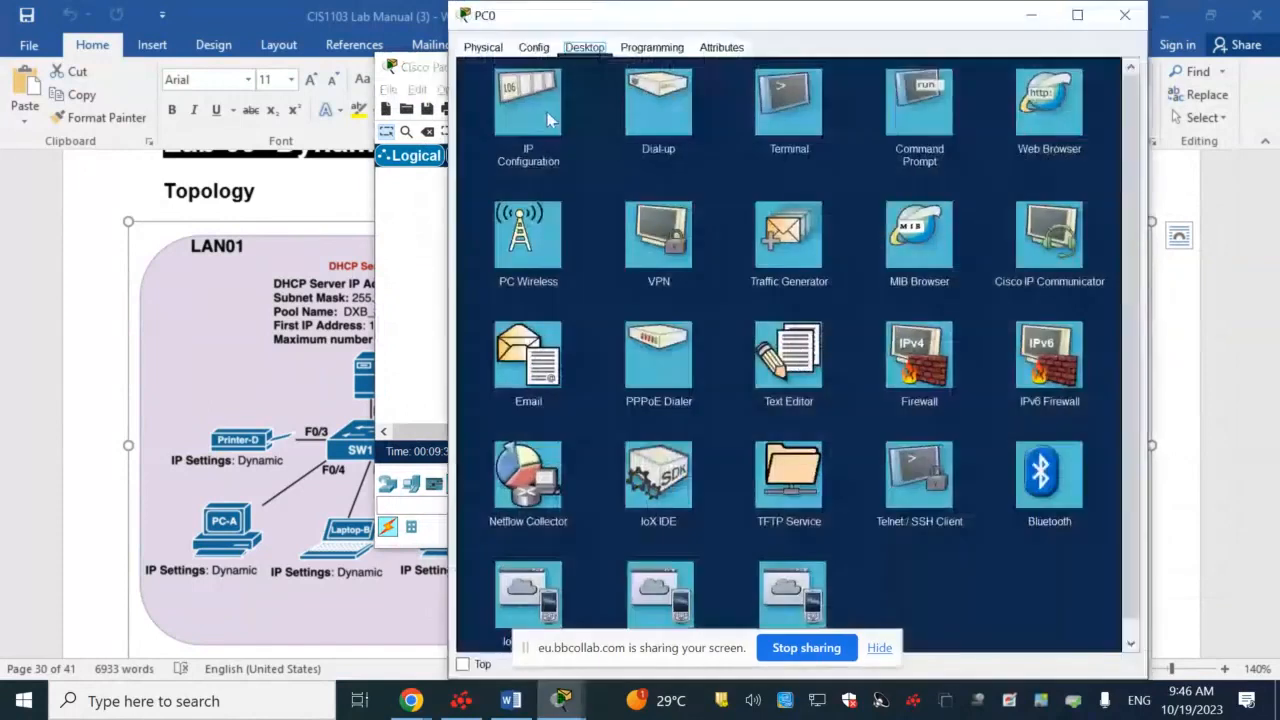
click(533, 48)
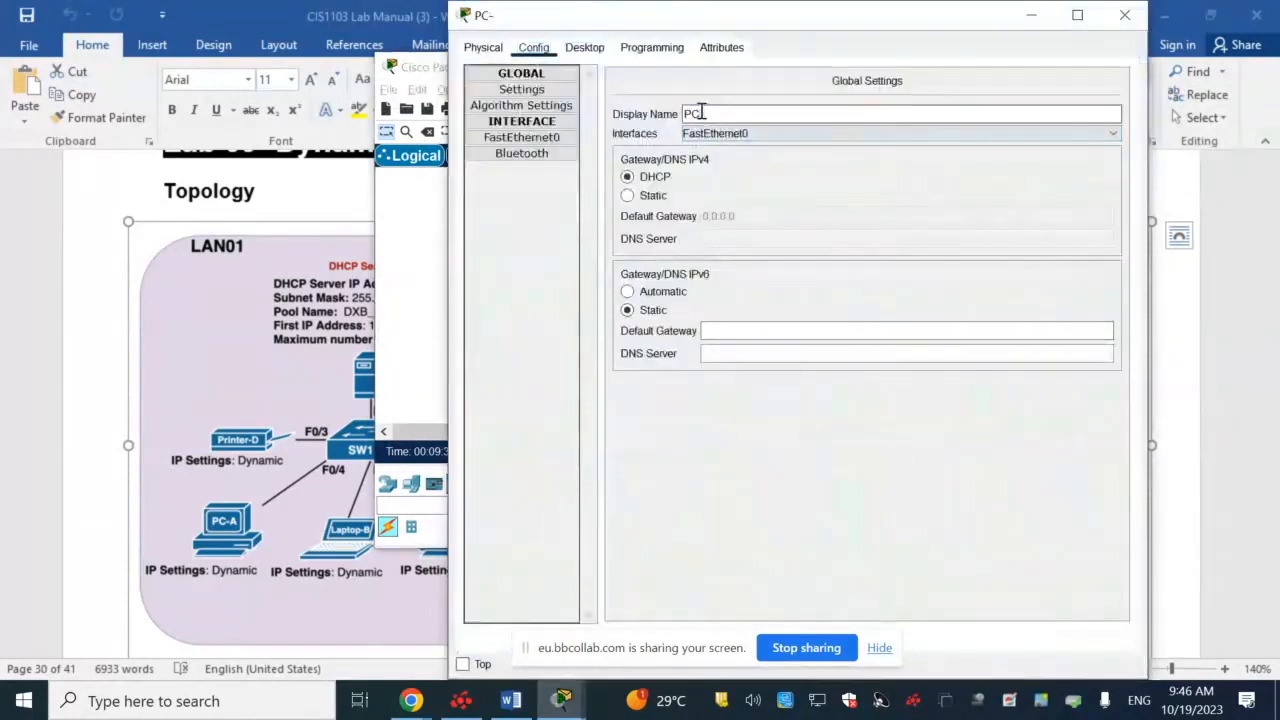
click(703, 112)
key(BackSpace)
text(-C)
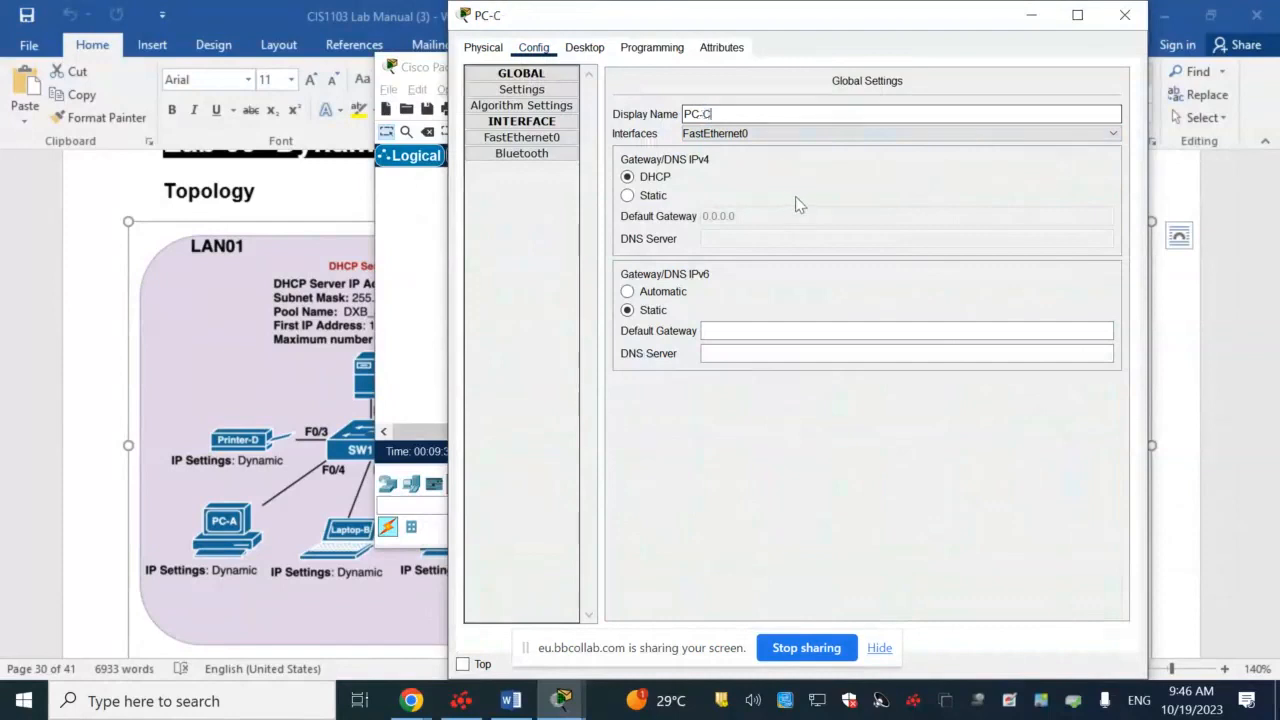
click(1124, 14)
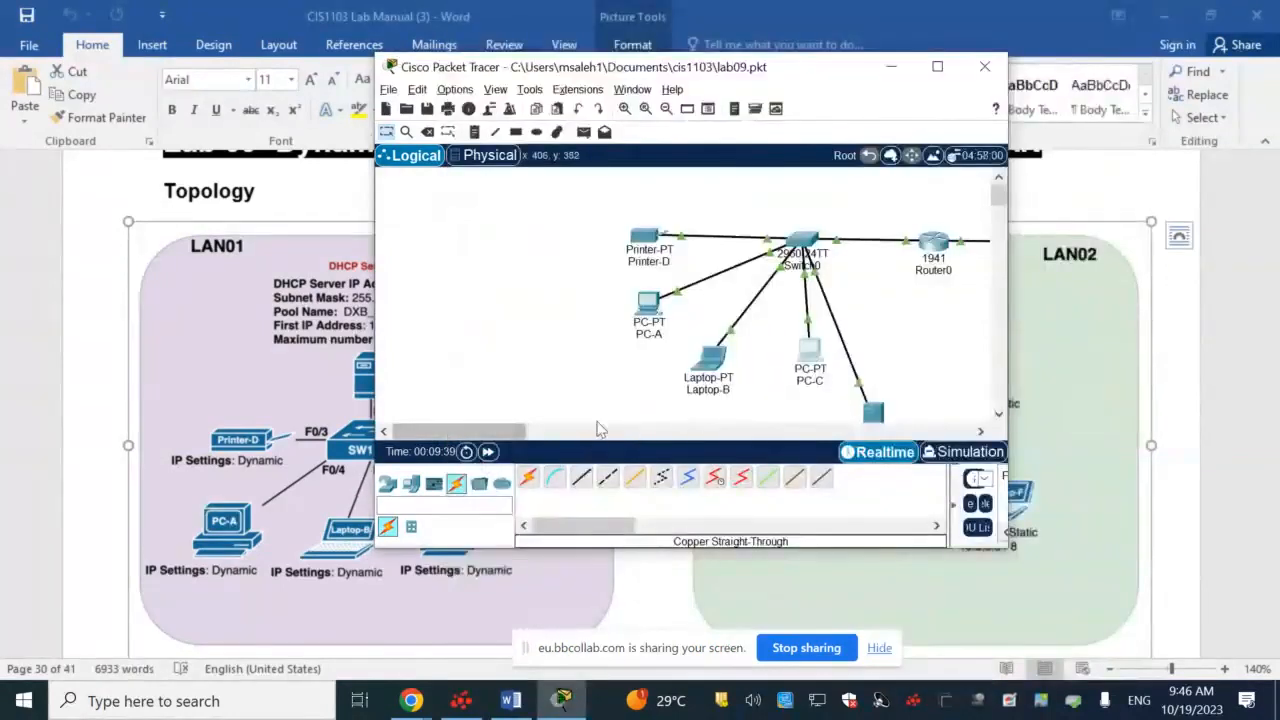
Run ipconfig in PC-A's command prompt and copy its IPv4 address
click(648, 305)
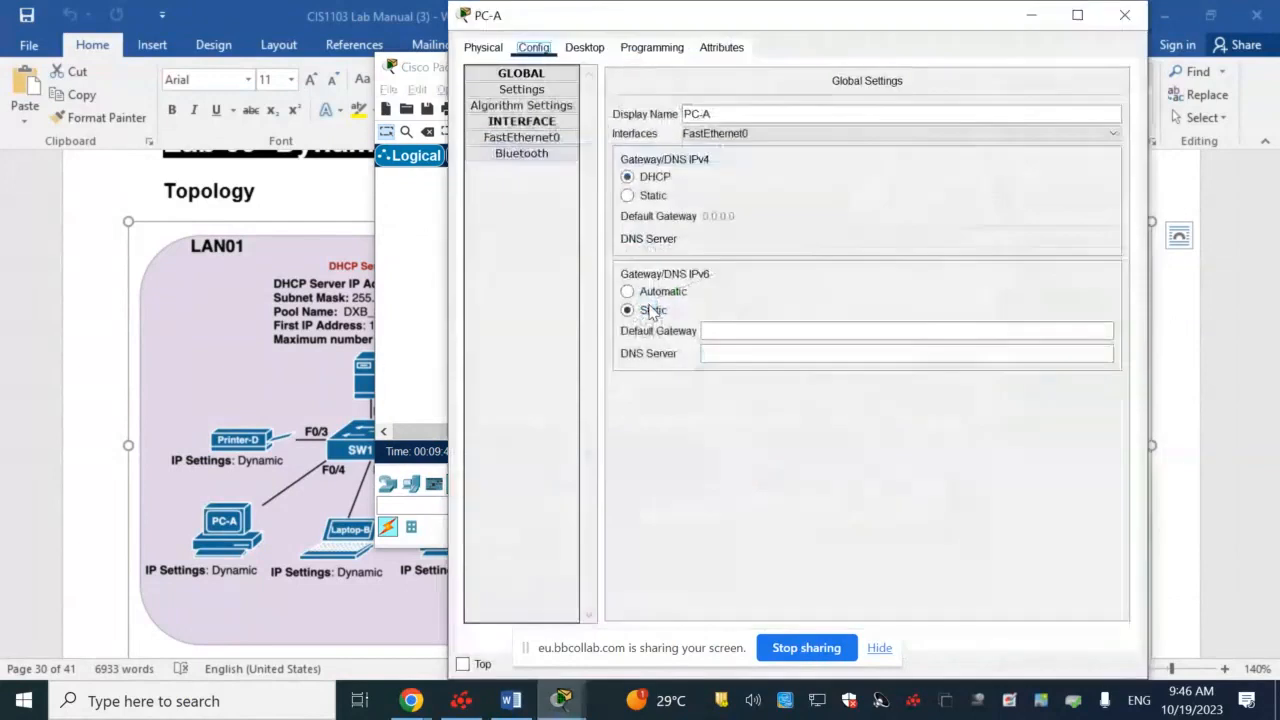
click(582, 52)
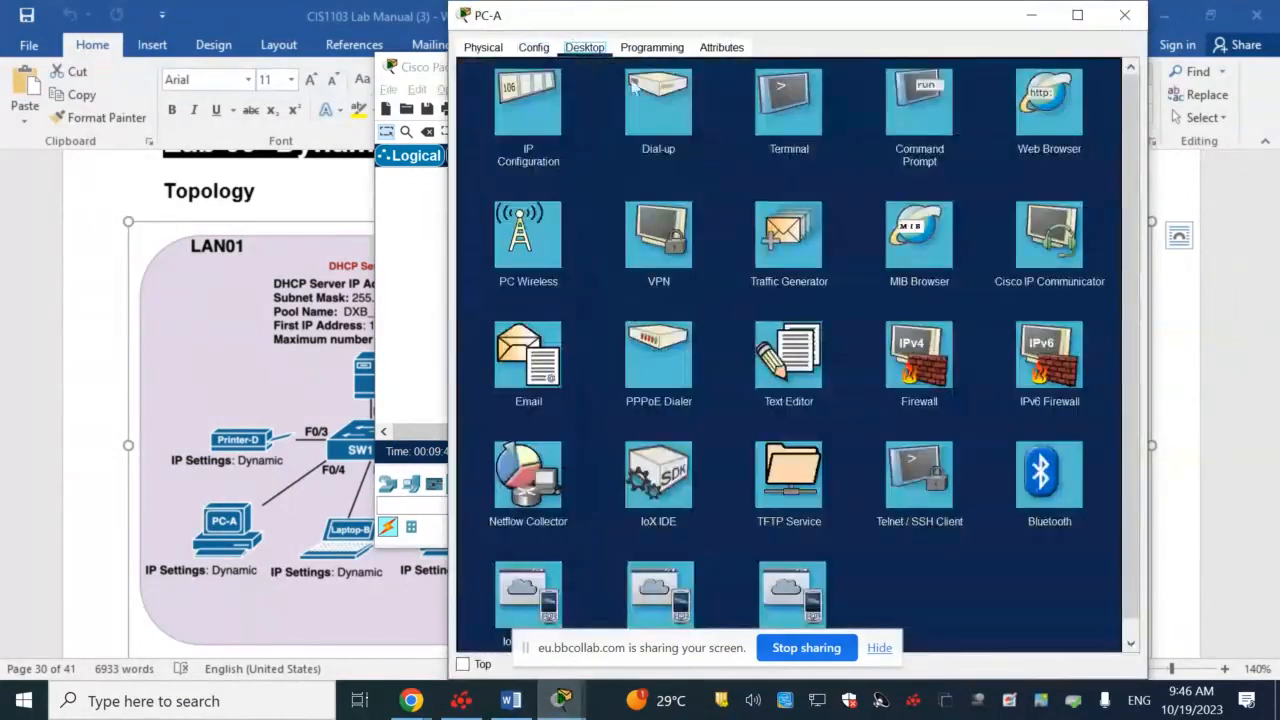
click(912, 112)
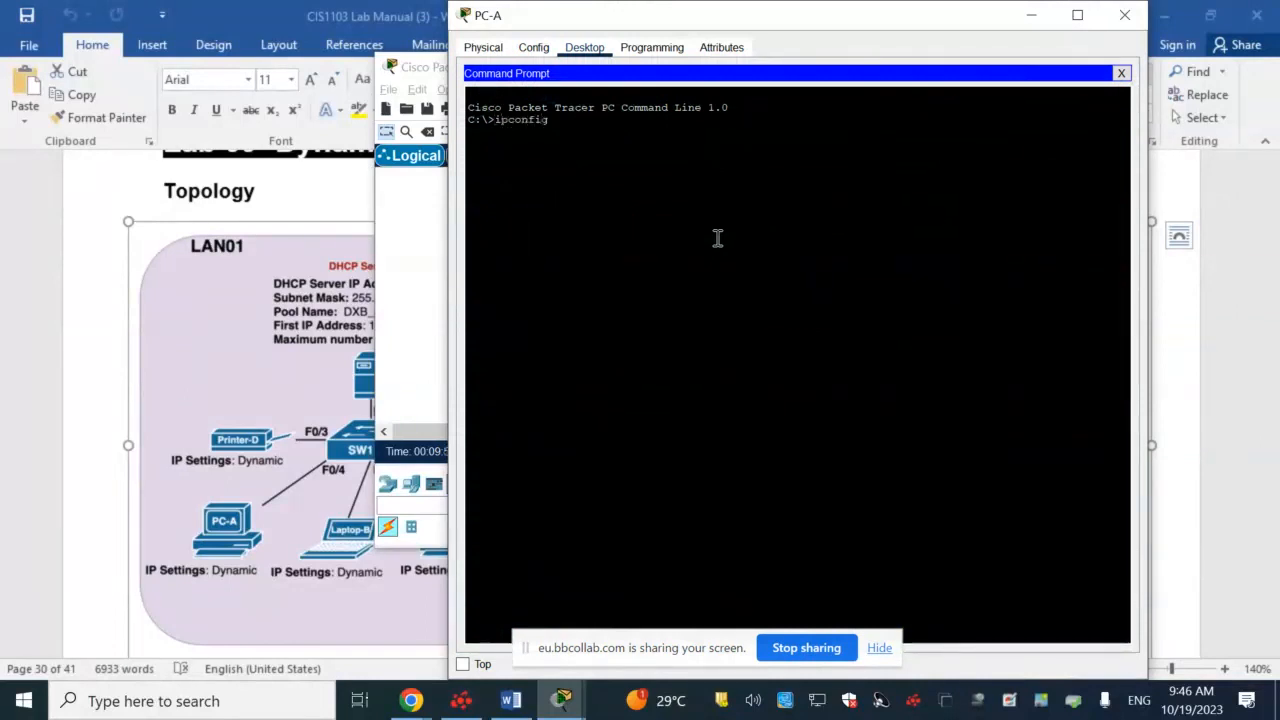
text(ipconfig)
key(Return)
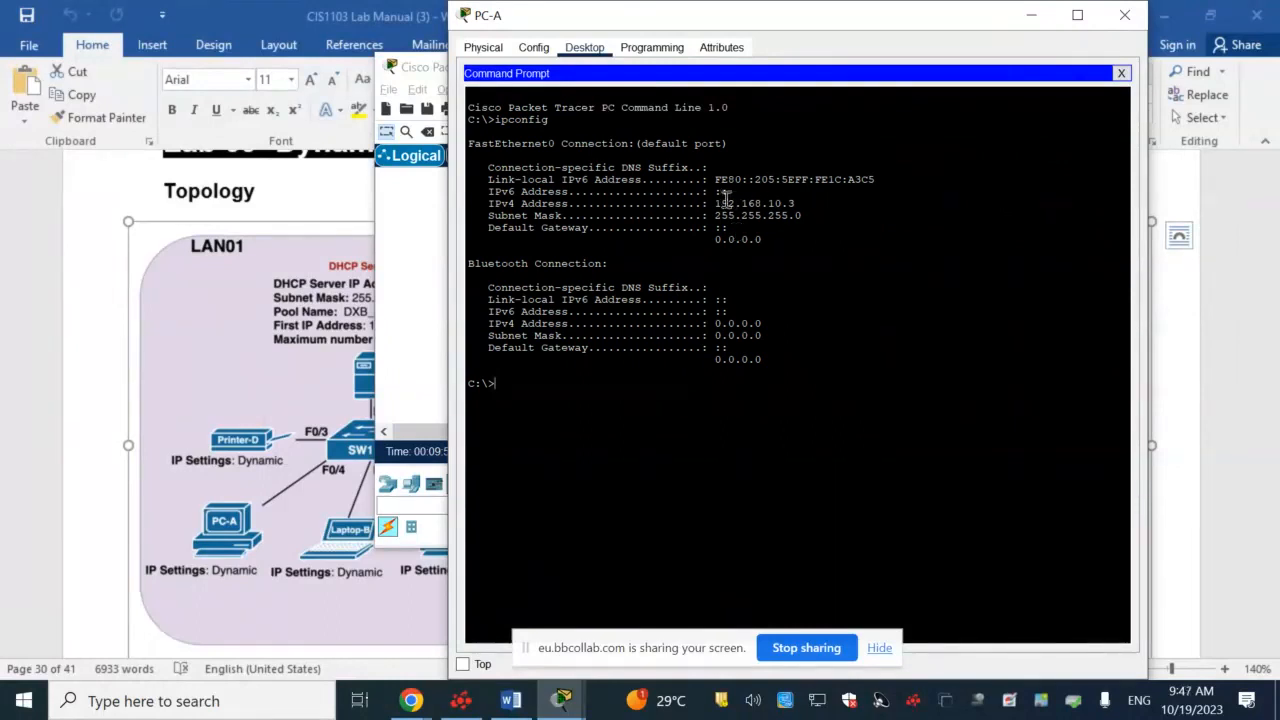
drag(714, 204, 801, 205)
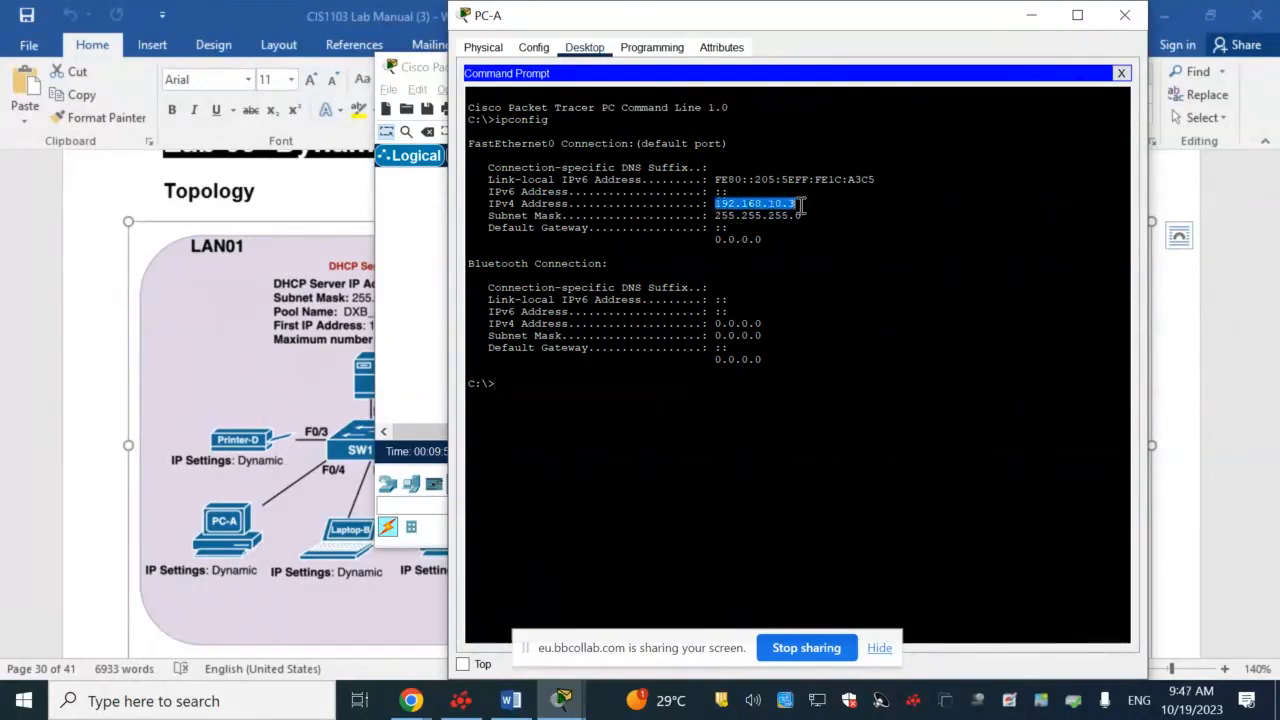
right_click(801, 205)
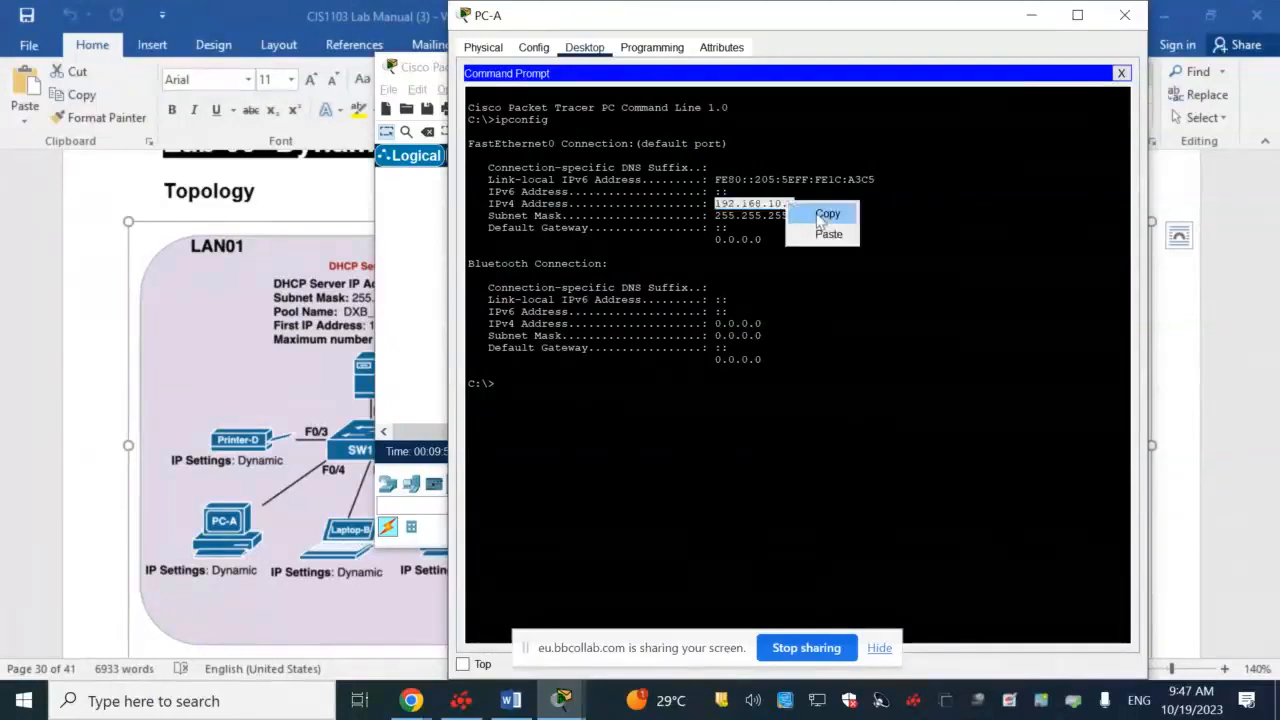
click(820, 210)
Ping 192.168.10.3 from PC-E's command prompt
click(420, 263)
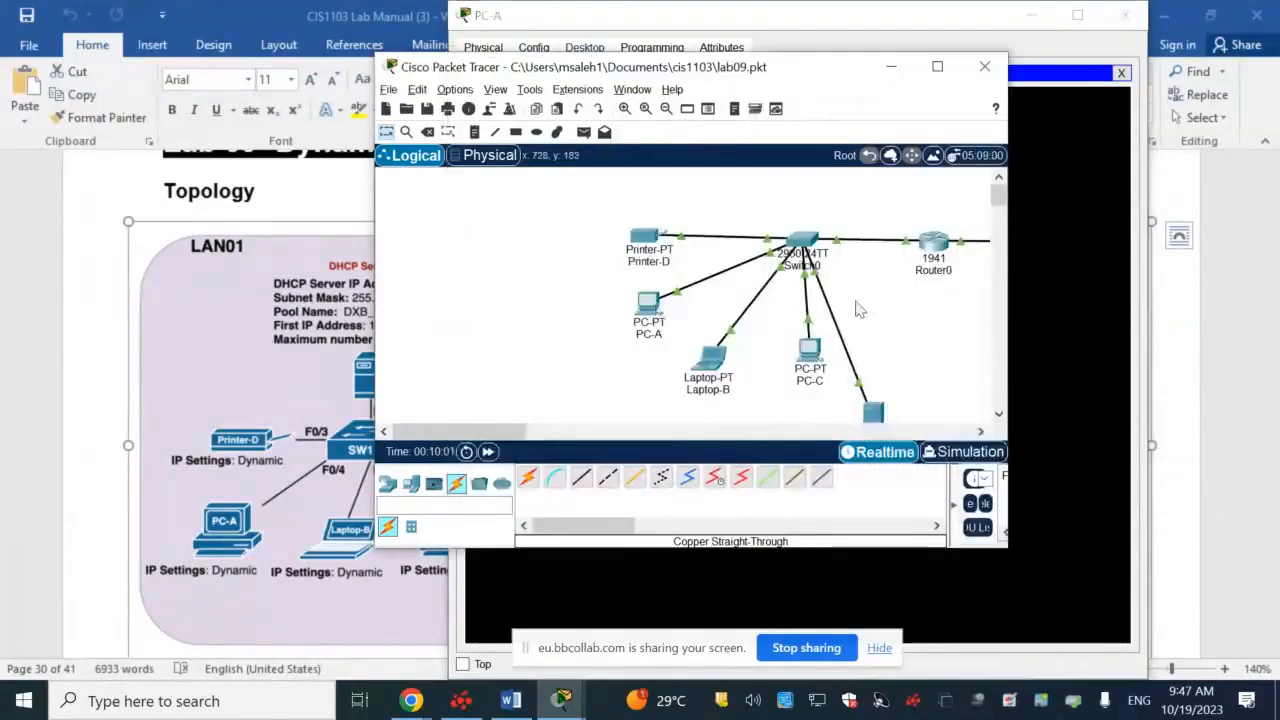
drag(505, 431, 642, 431)
click(616, 196)
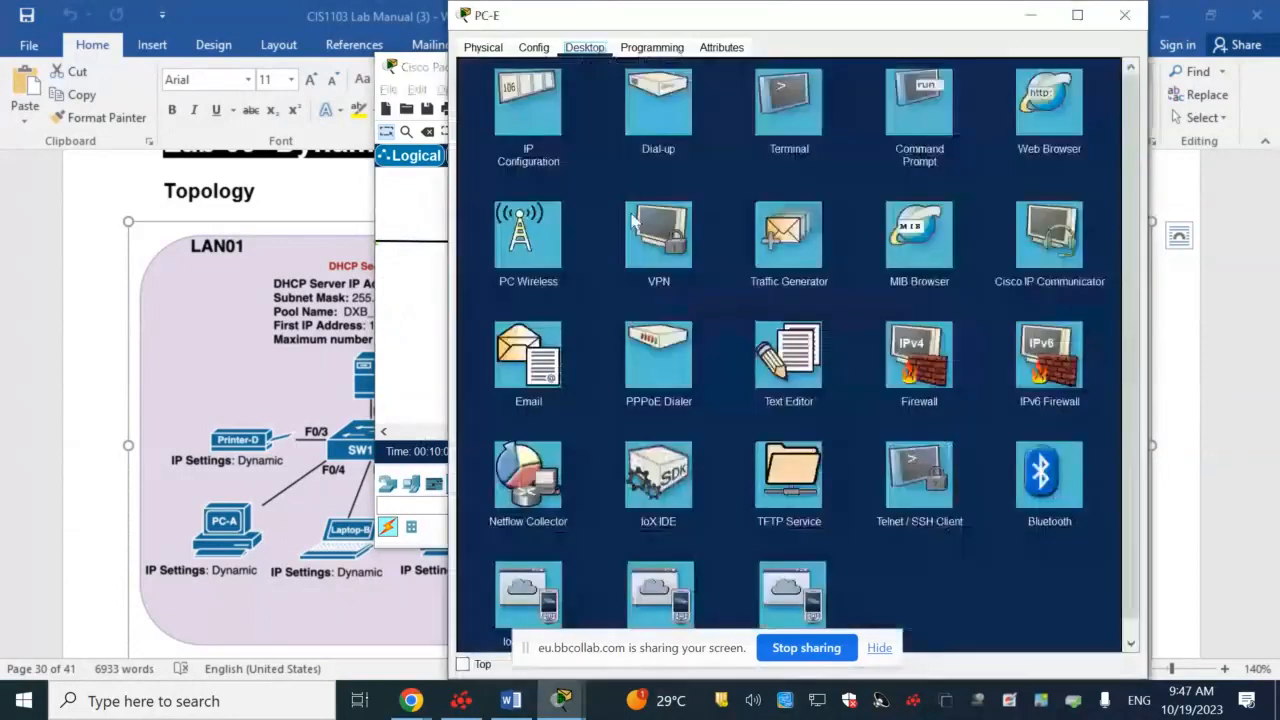
click(919, 105)
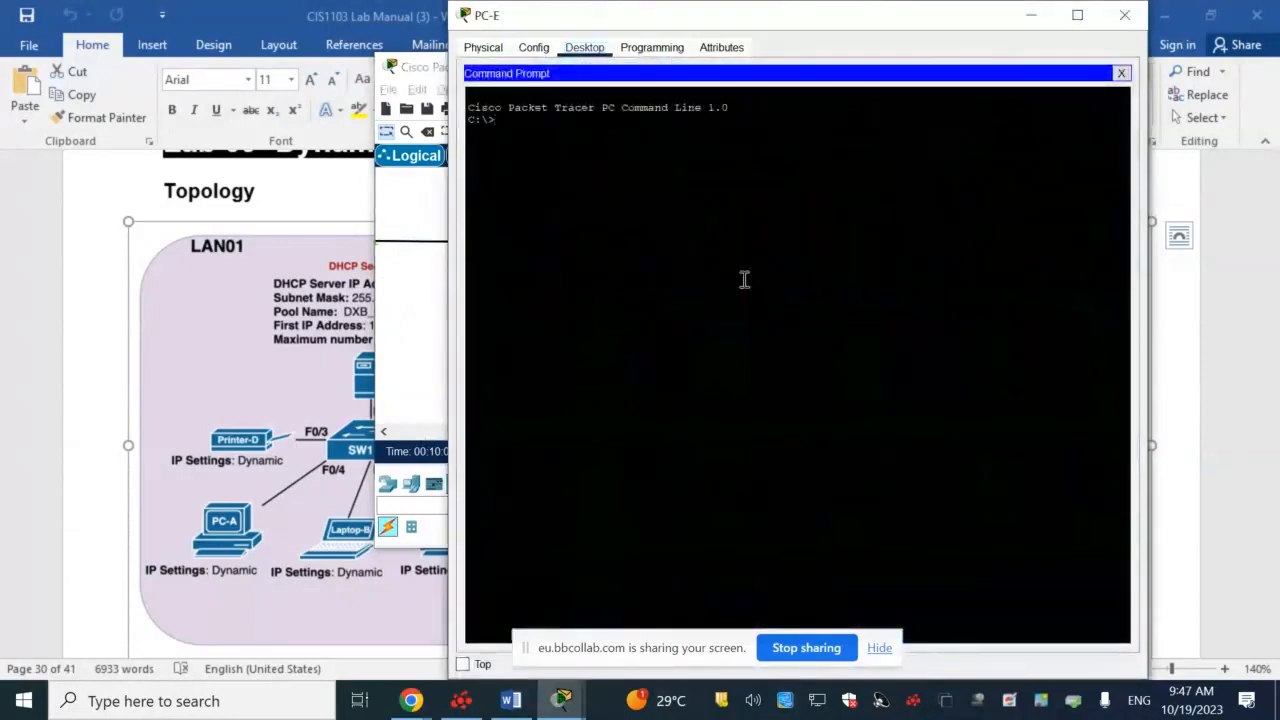
text(ping)
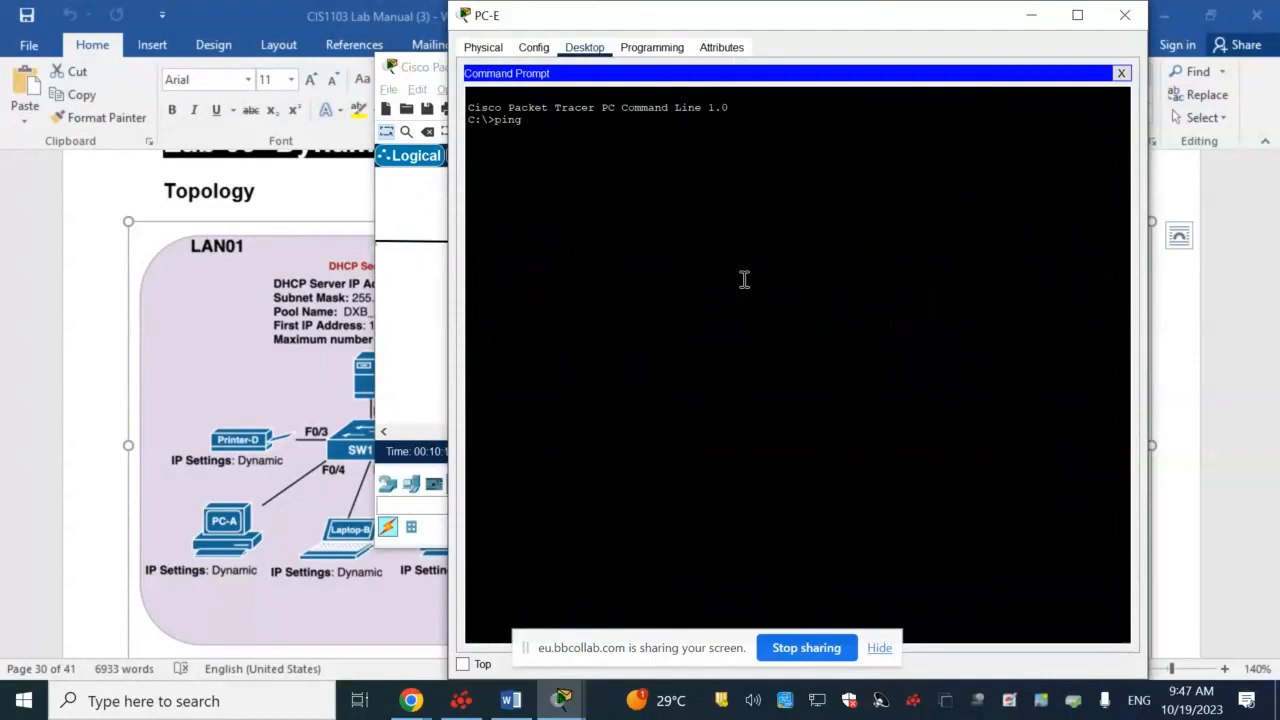
text( 192.168.10.)
text(3)
key(Return)
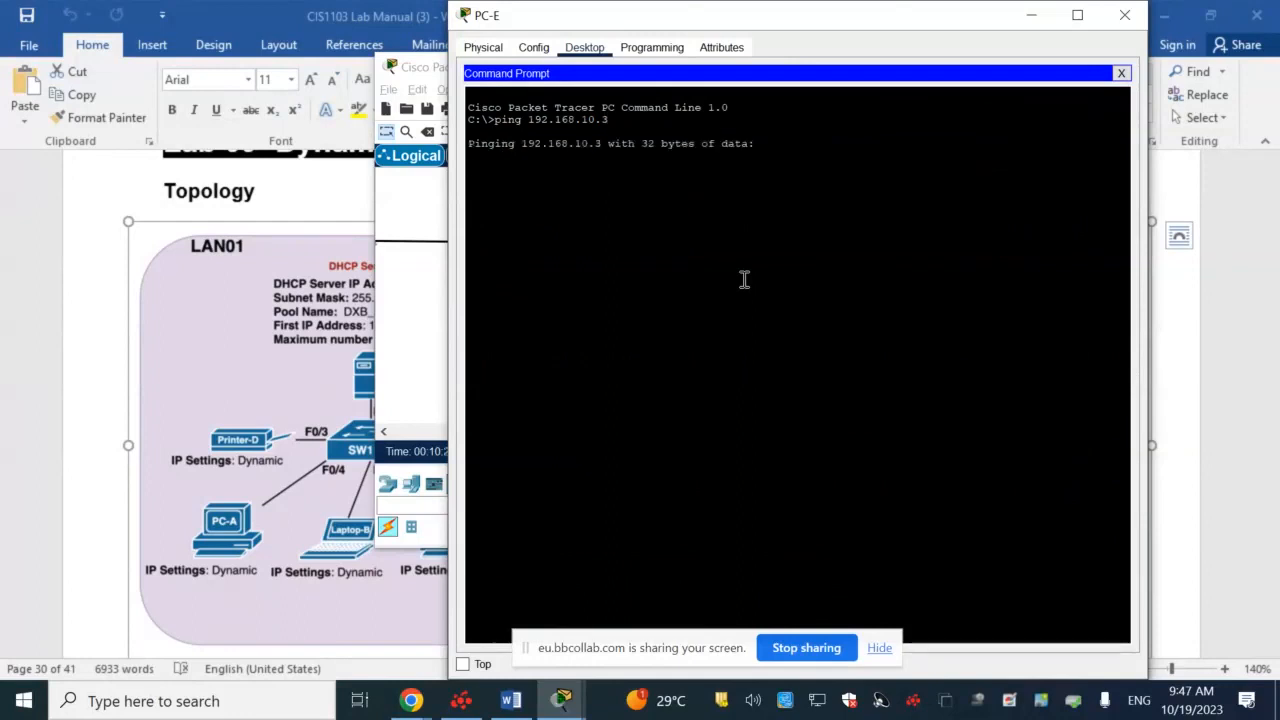
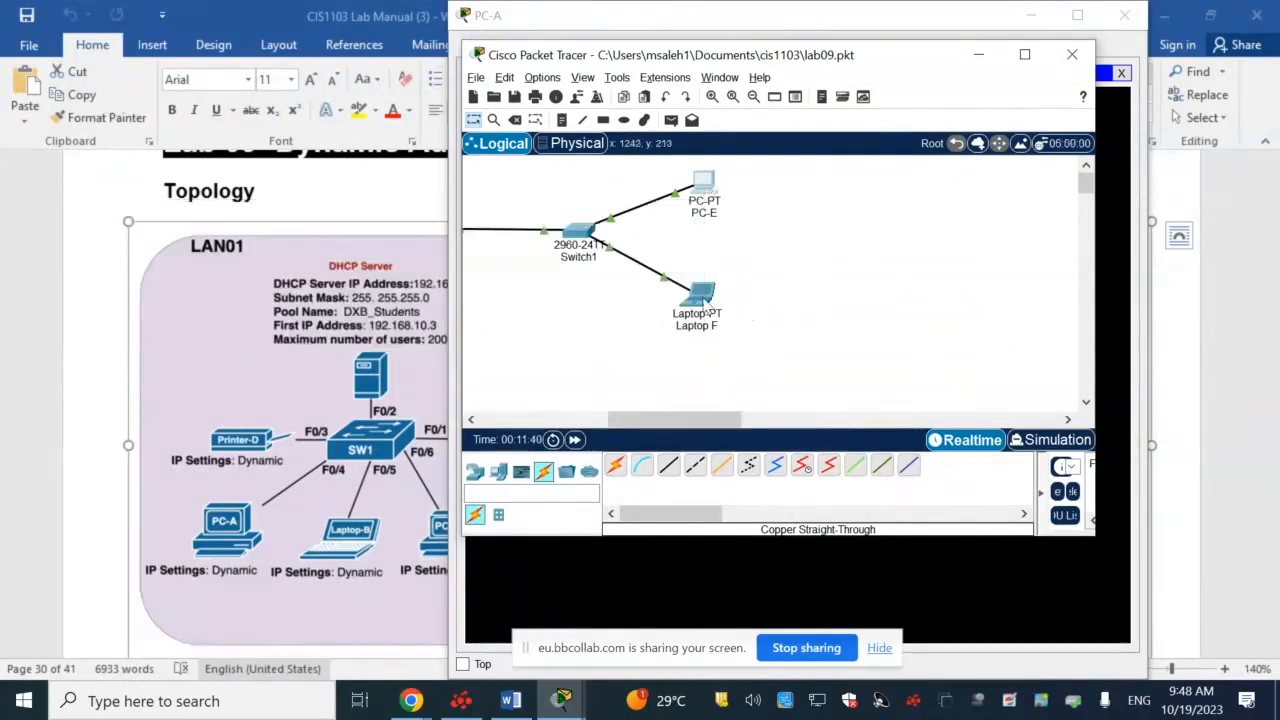
Check Laptop F's IP address and gateway, and return to PC-A's command prompt window
mouse_move(704, 301)
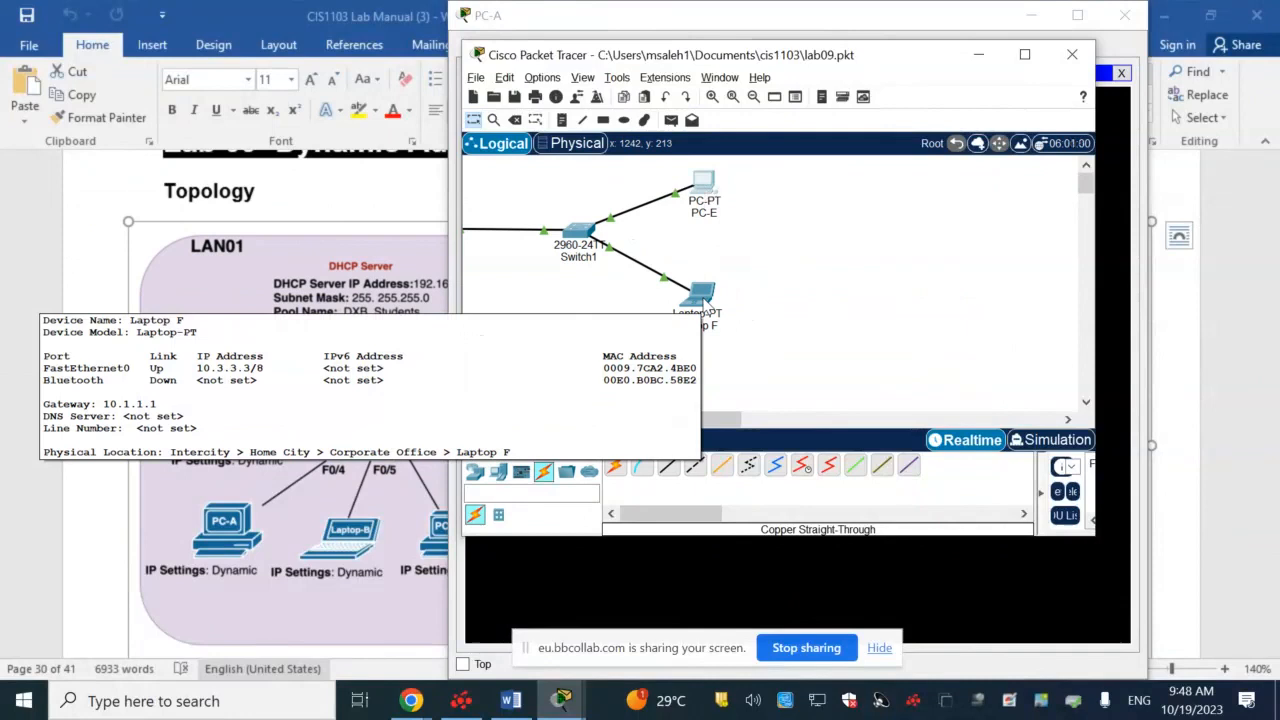
click(769, 574)
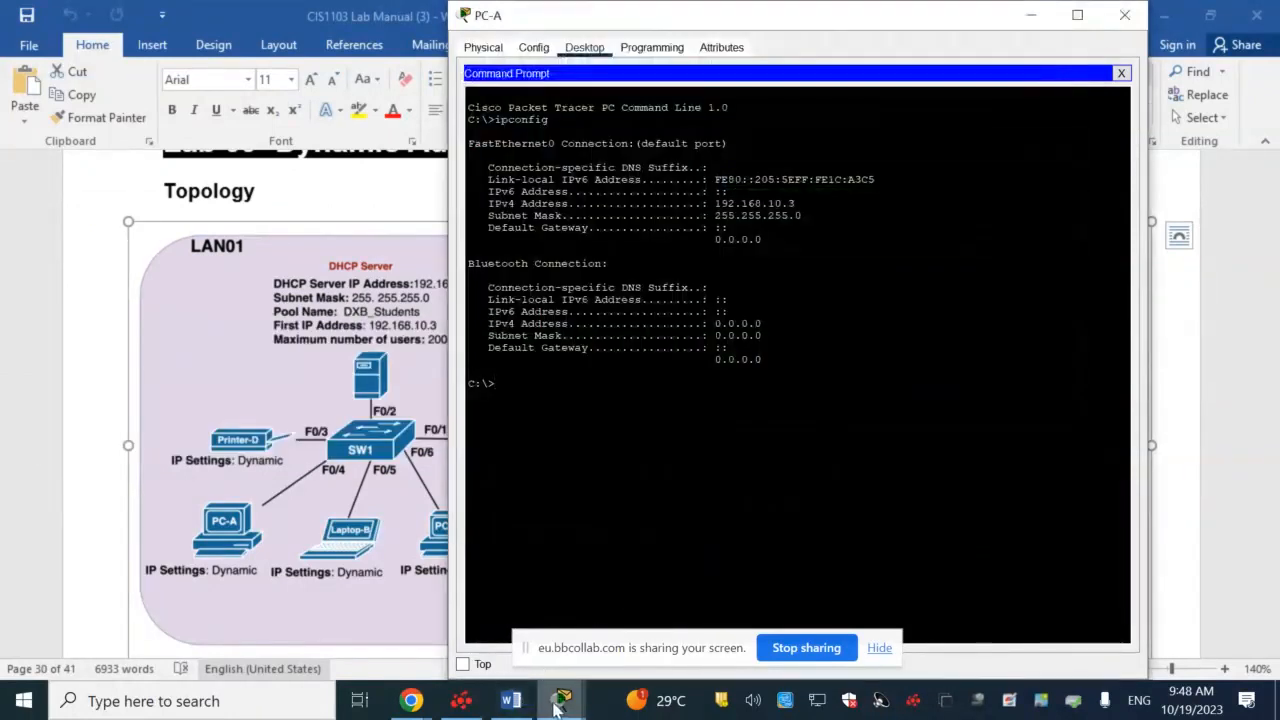
Switch to the Class Collaborate session in Chrome and mute the microphone
mouse_move(408, 697)
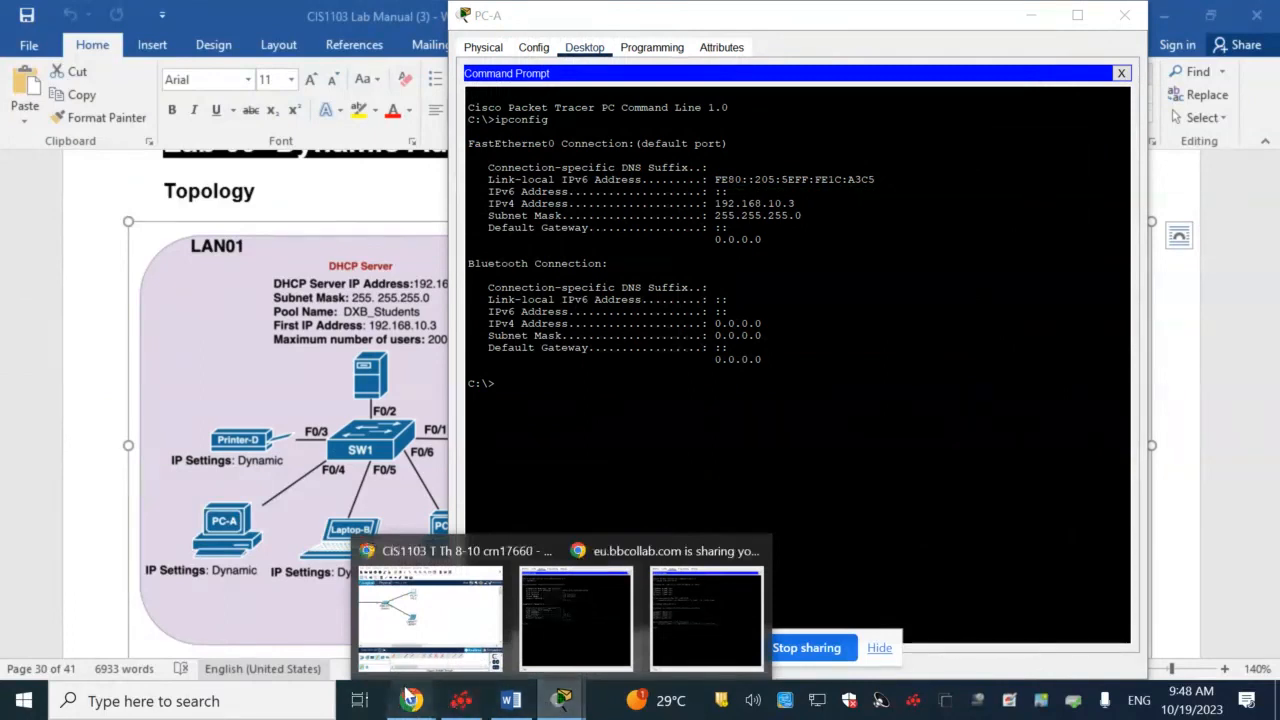
click(373, 648)
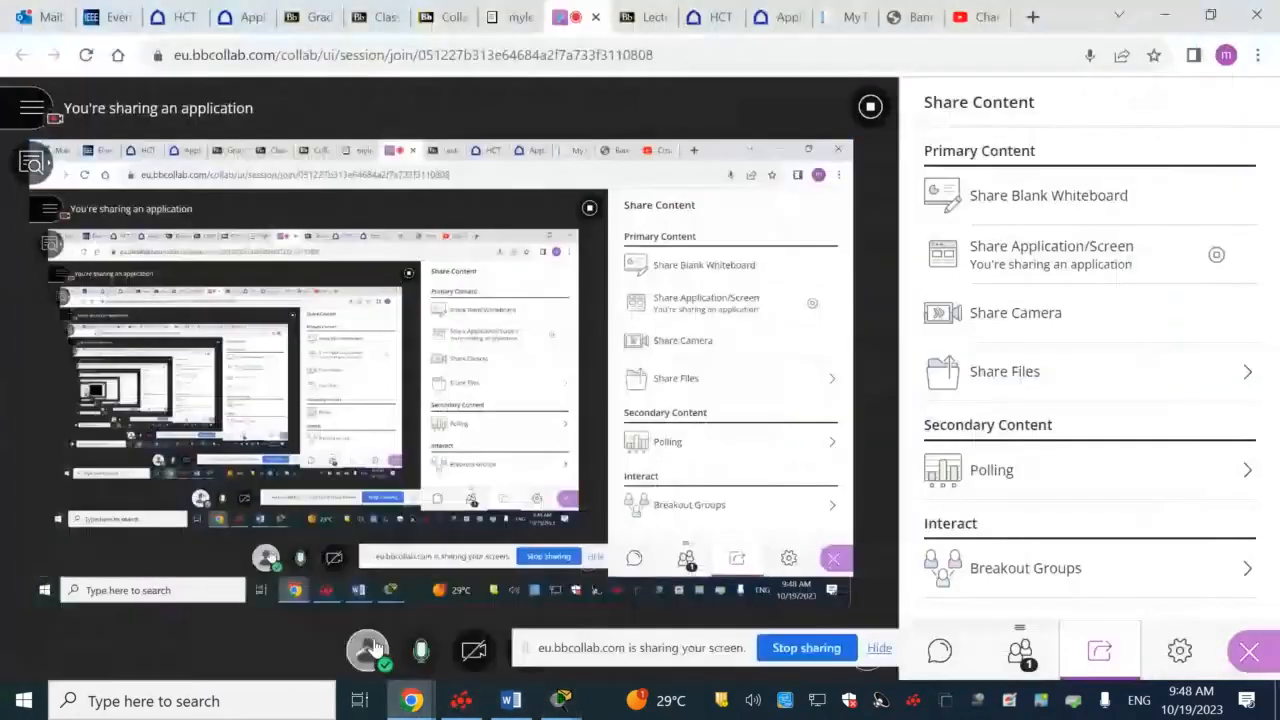
click(17, 106)
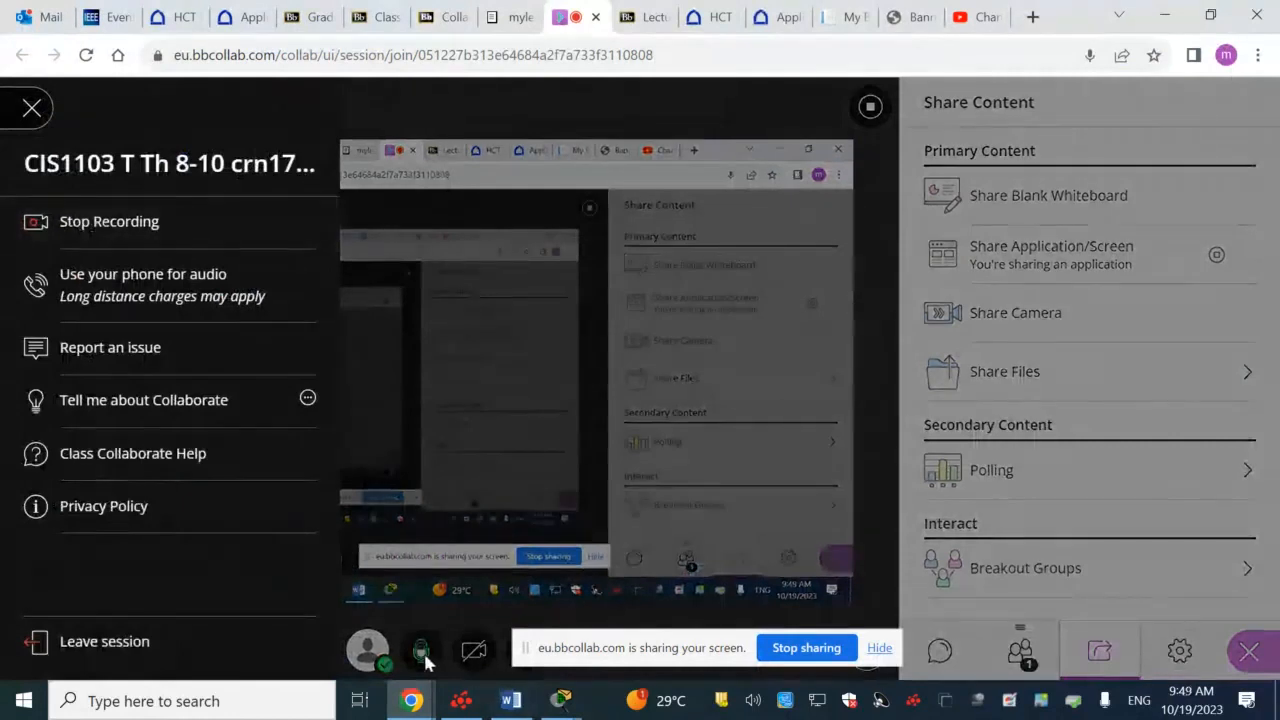
click(424, 660)
click(424, 660)
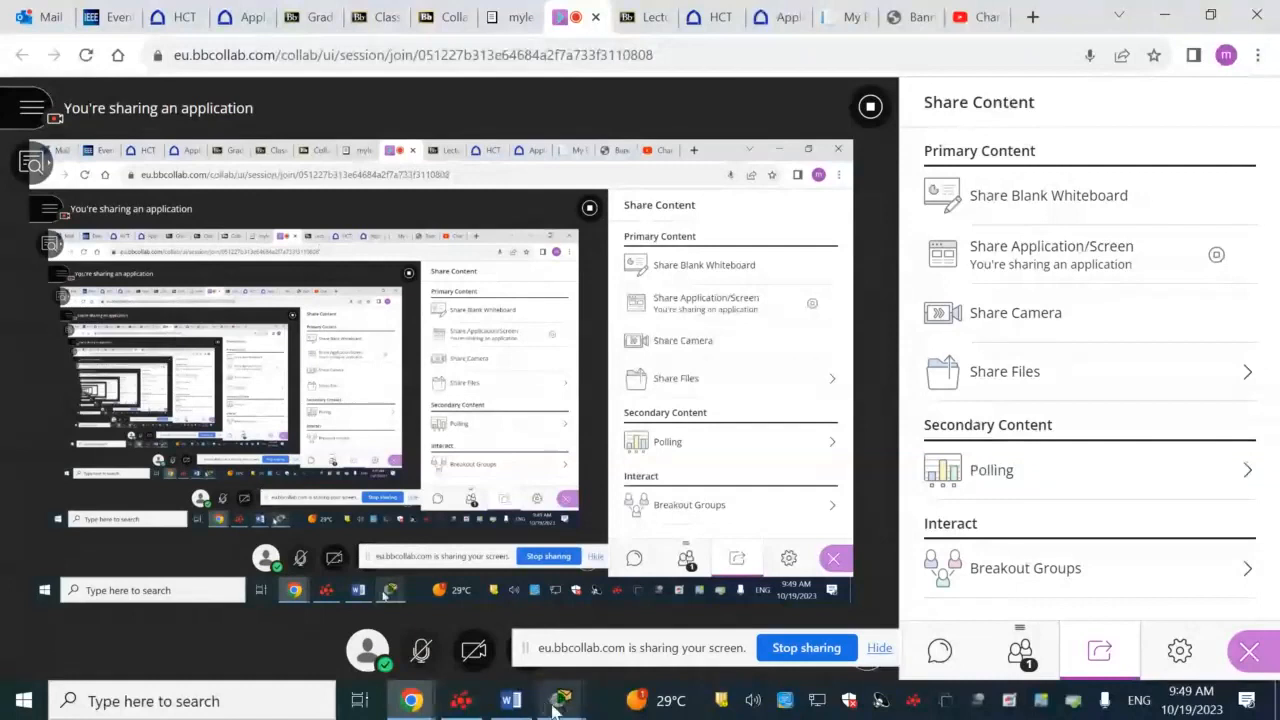
Switch back to the lab09.pkt workspace in Packet Tracer and maximize its window
mouse_move(561, 697)
click(447, 637)
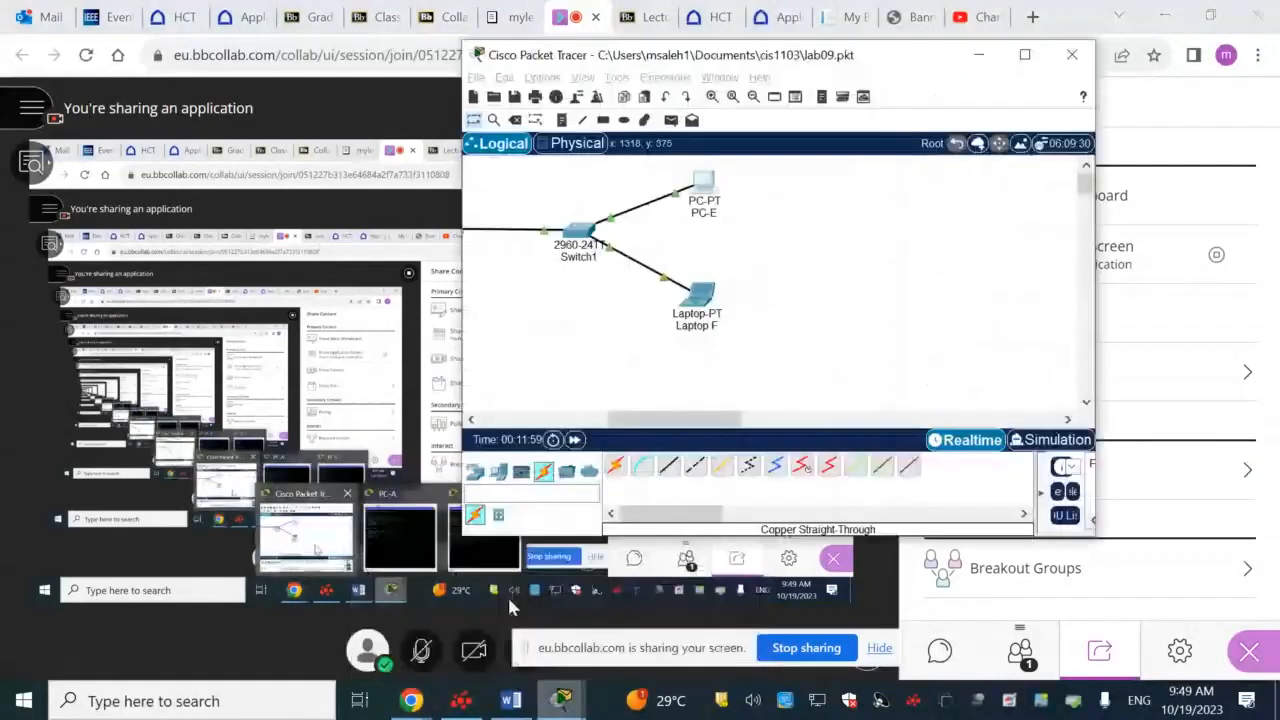
click(510, 700)
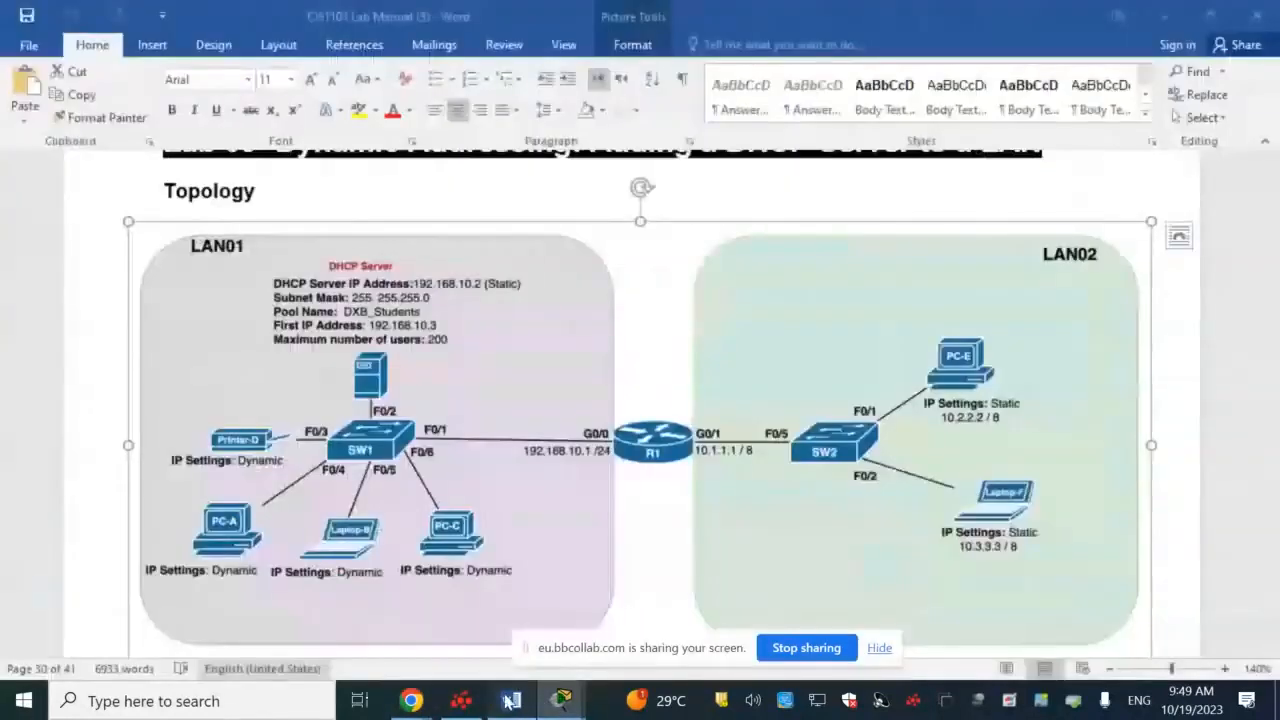
click(510, 700)
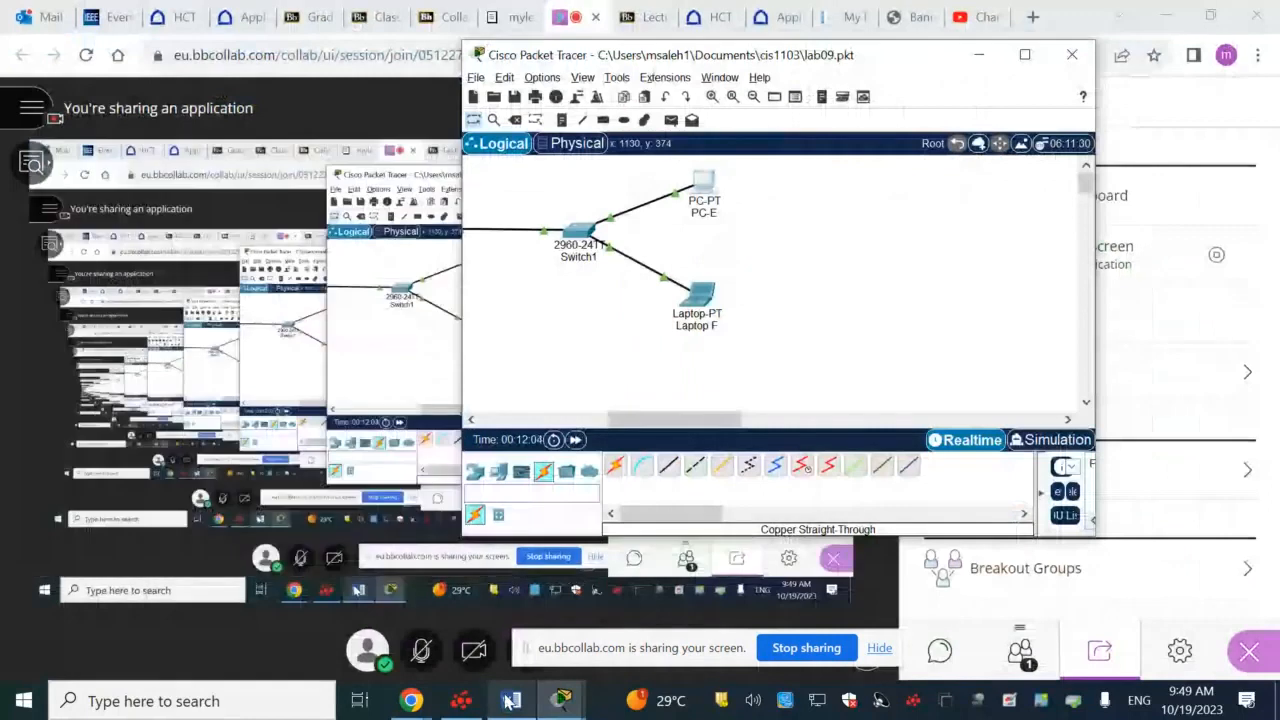
click(1024, 54)
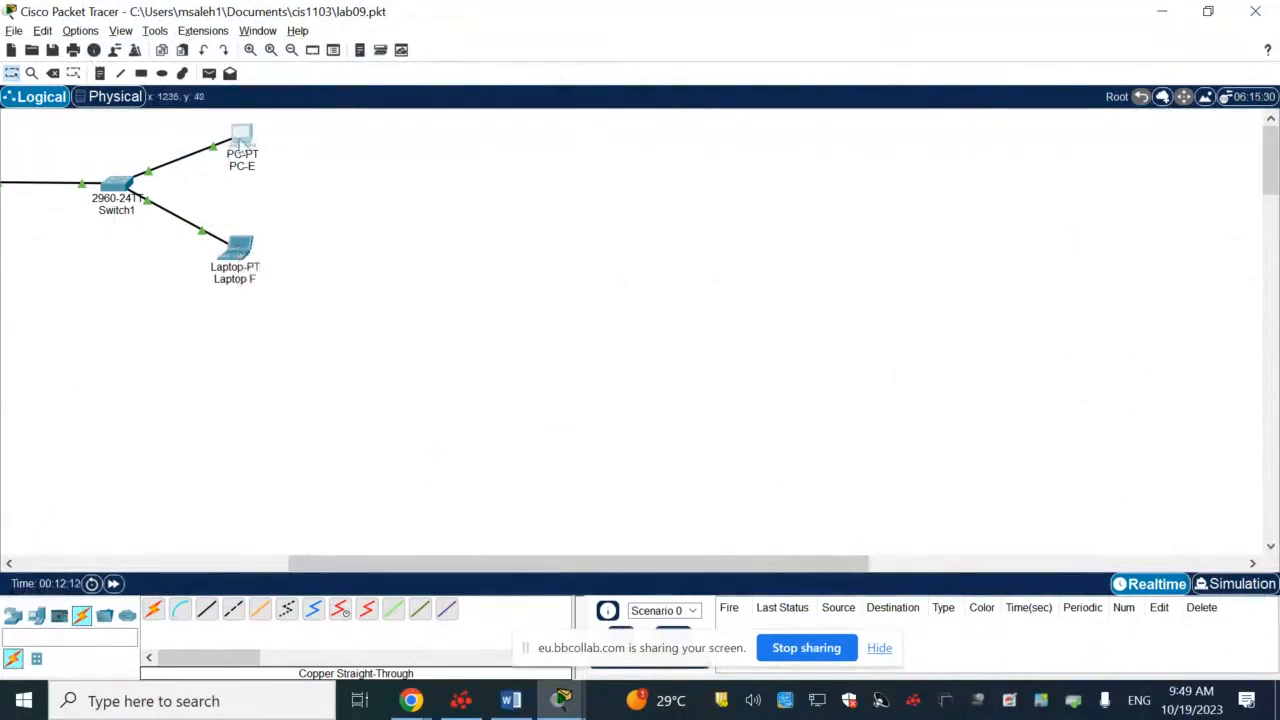
From PC-E's command prompt, ping the router at 192.168.10.1 and ping 192.168.10.3 again
click(242, 143)
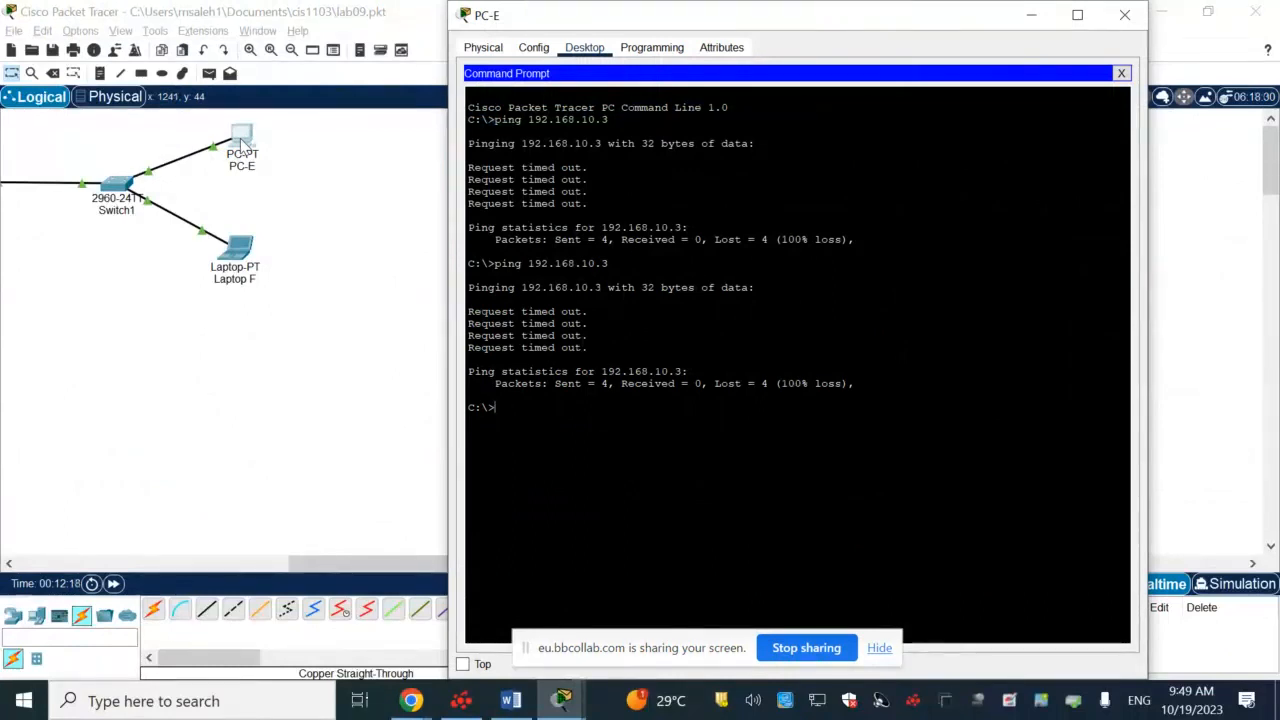
key(Up)
key(BackSpace)
text(192.168.10.1)
key(Return)
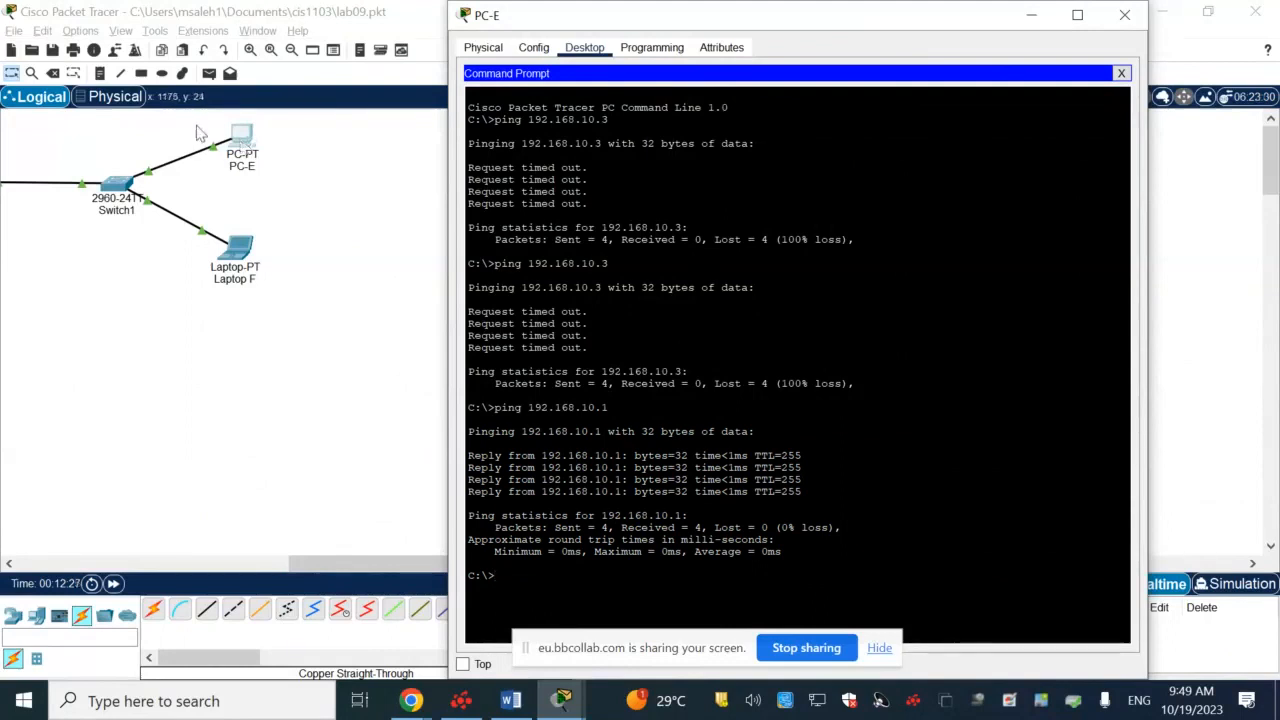
key(Up)
key(Return)
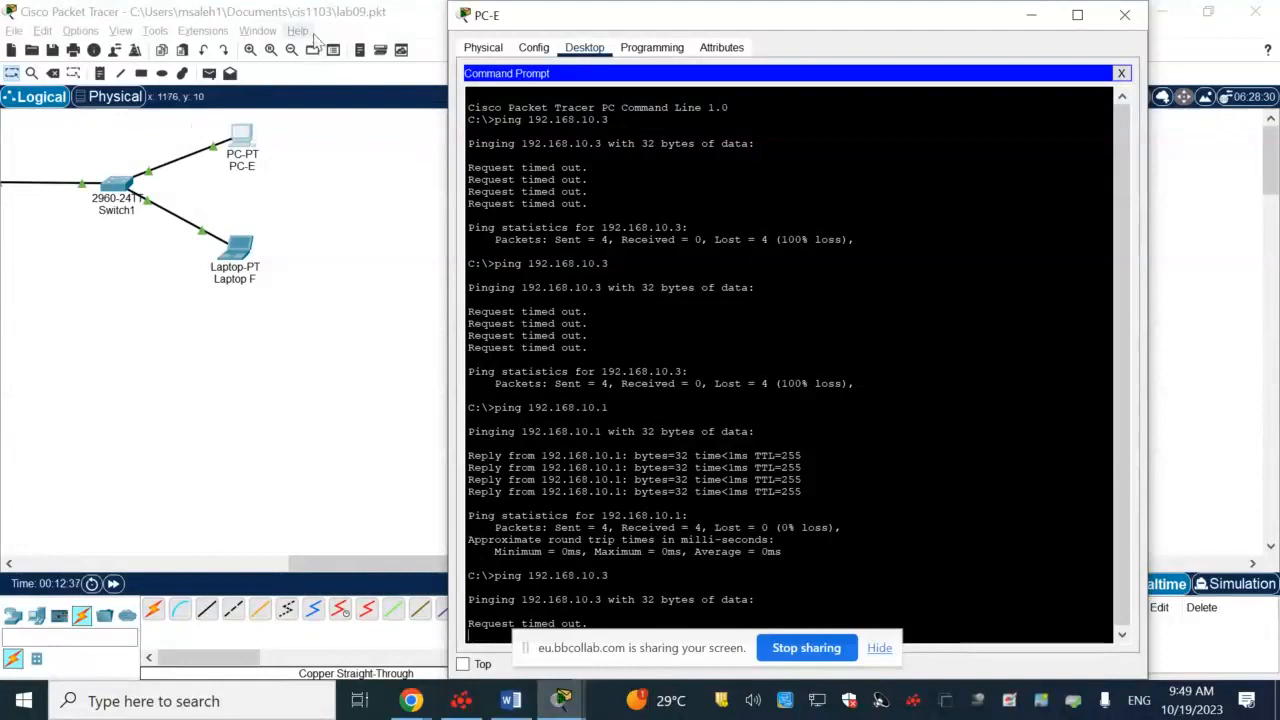
Open Laptop-B's configuration window, power the laptop off and on in its physical view, and return to the topology
click(430, 14)
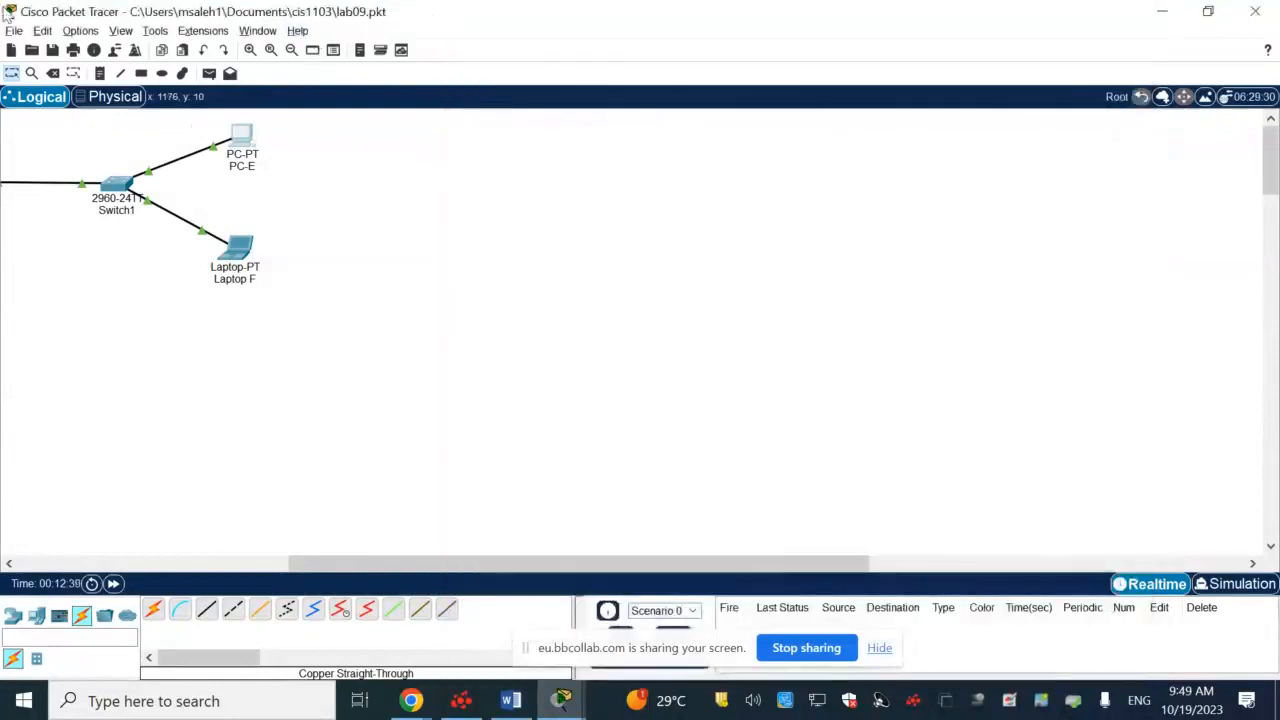
click(115, 563)
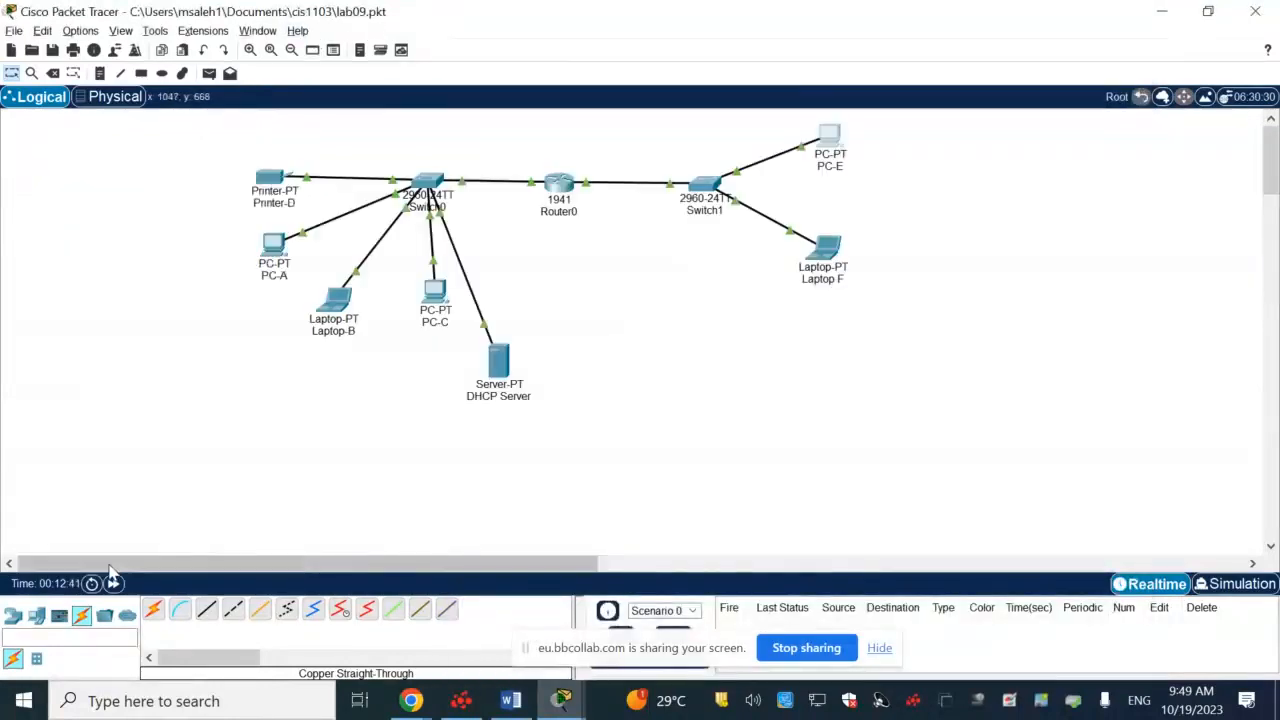
click(329, 308)
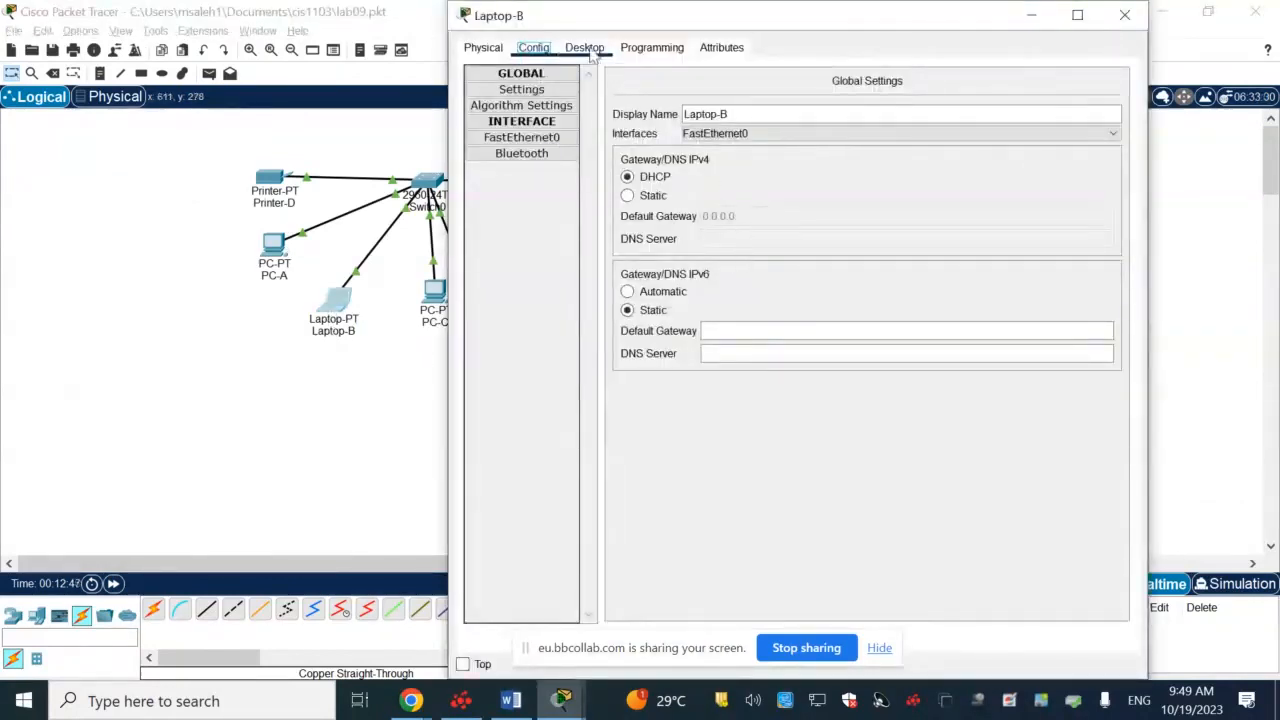
click(587, 49)
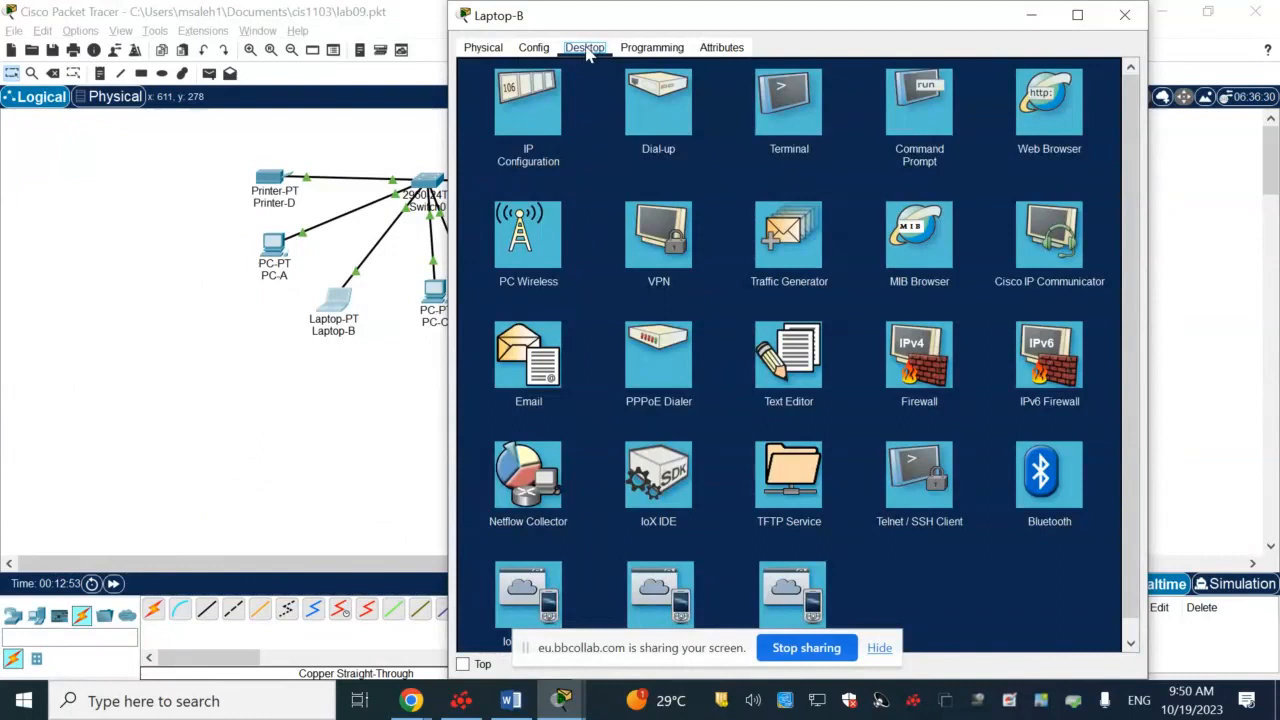
click(541, 52)
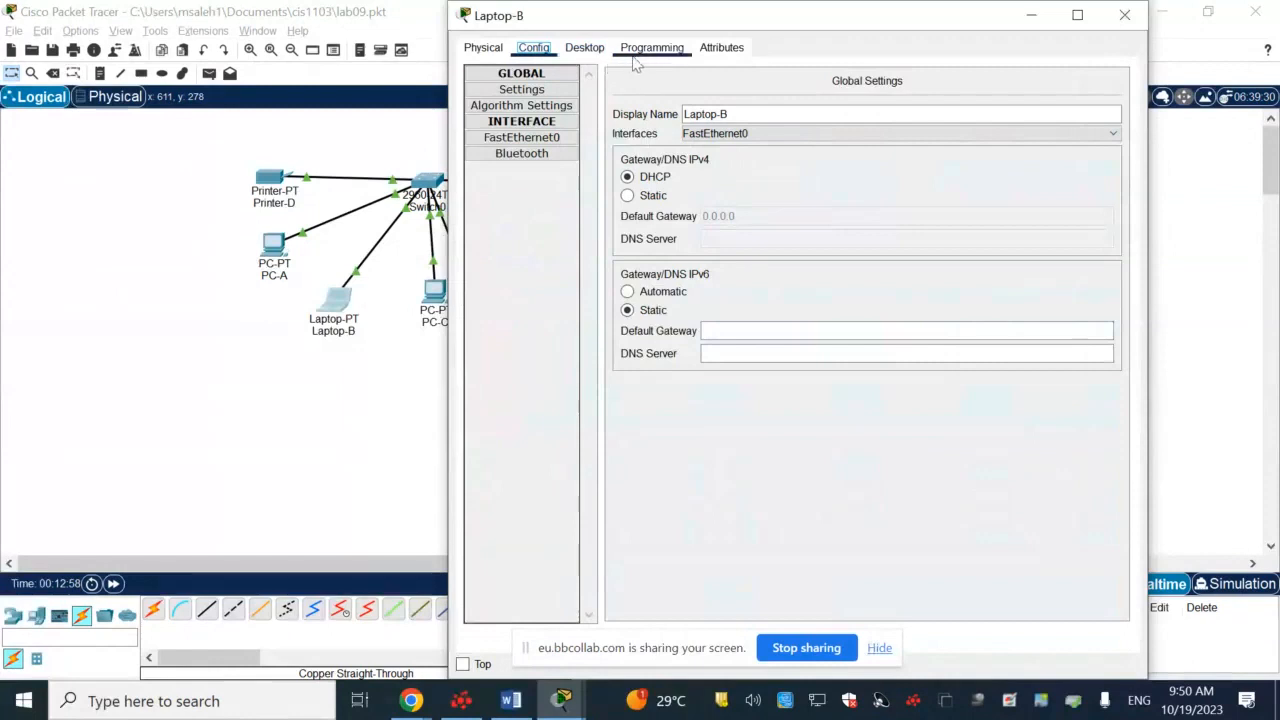
click(483, 48)
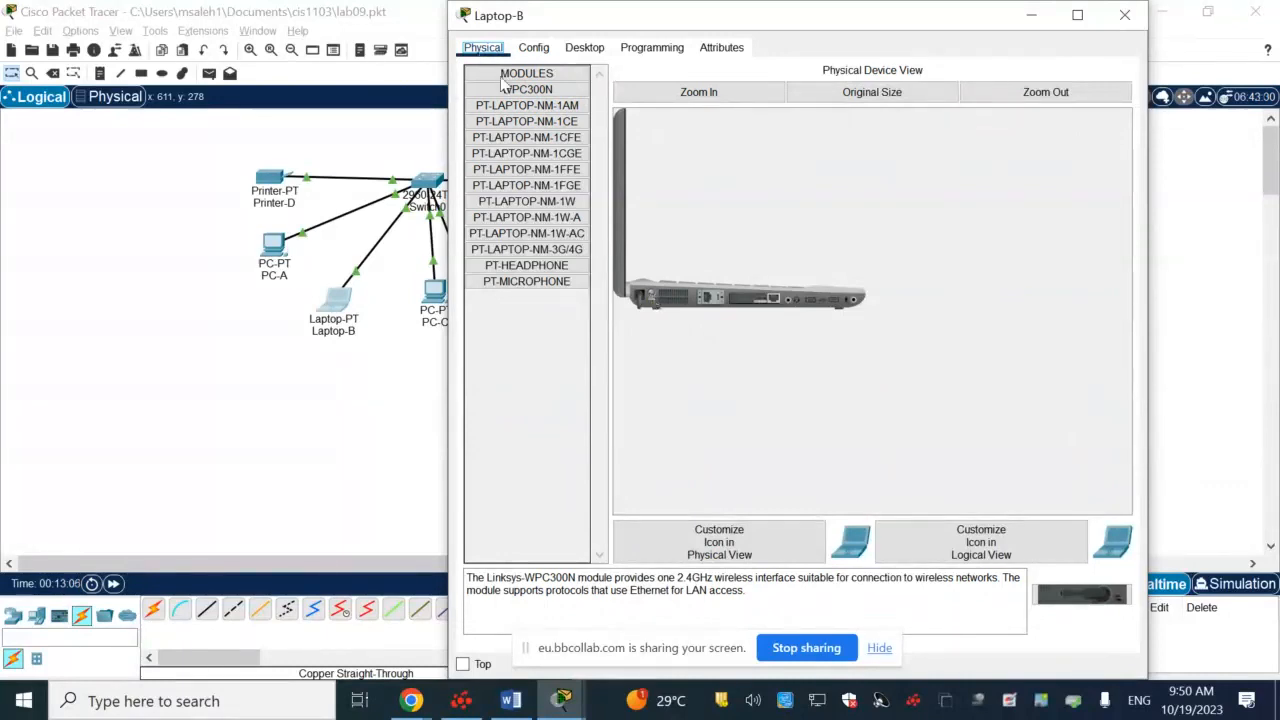
click(652, 295)
click(652, 297)
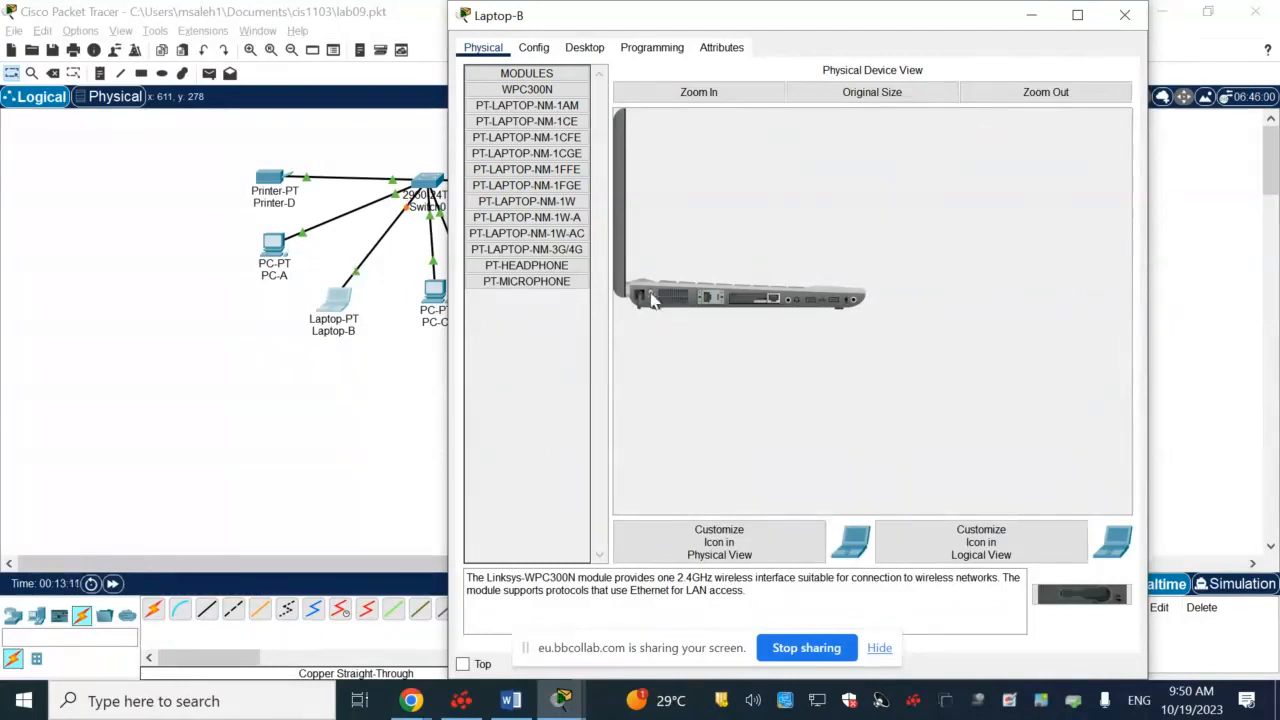
click(363, 387)
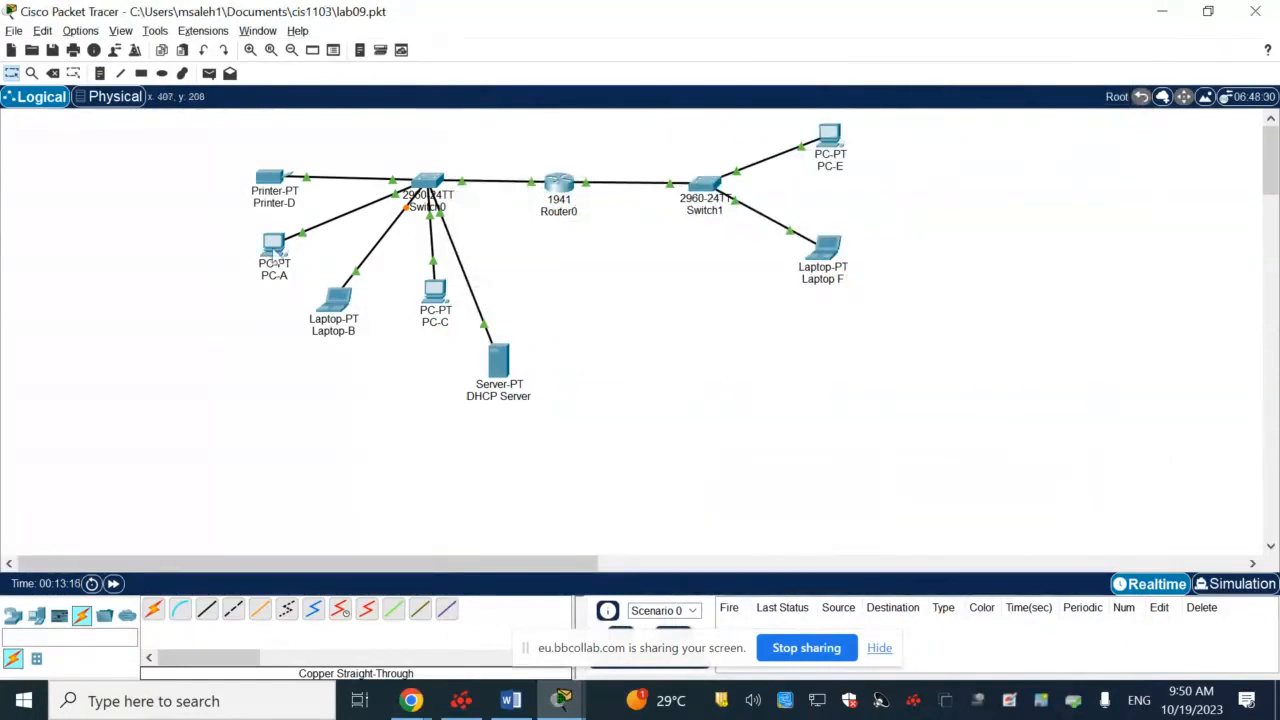
Check the IP address details of PC-A and Laptop-B in the topology
mouse_move(273, 258)
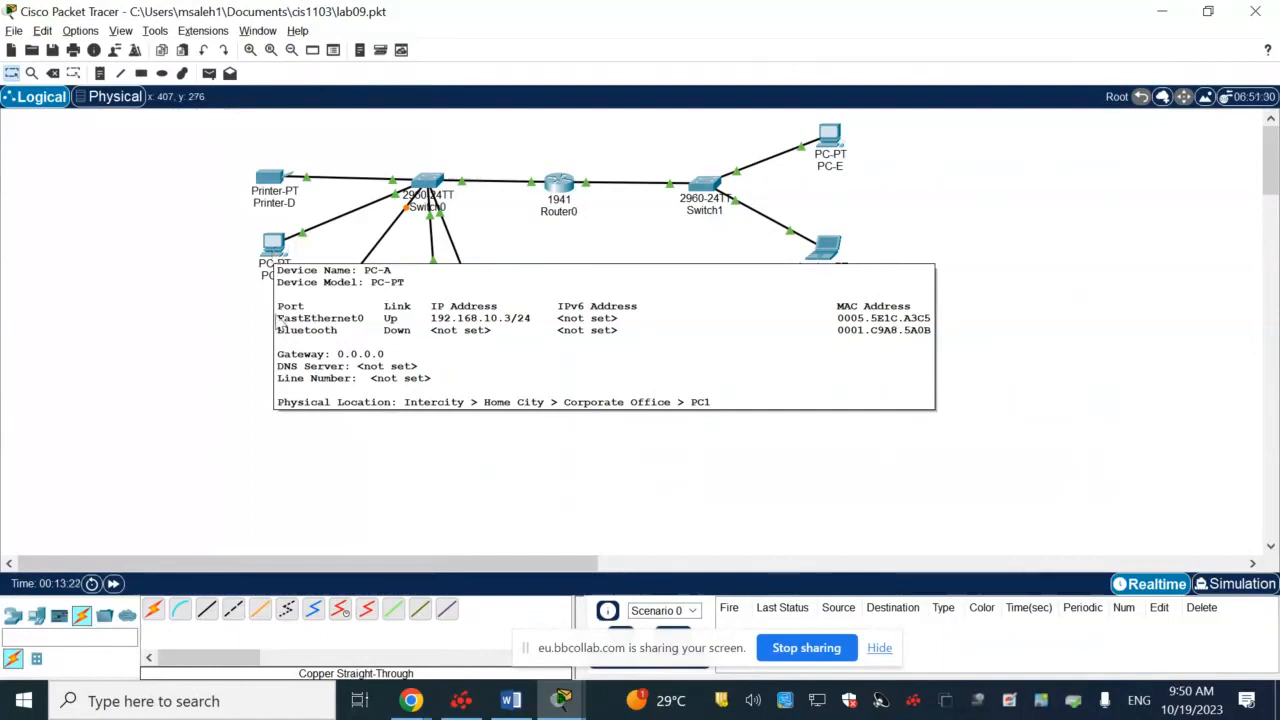
mouse_move(330, 316)
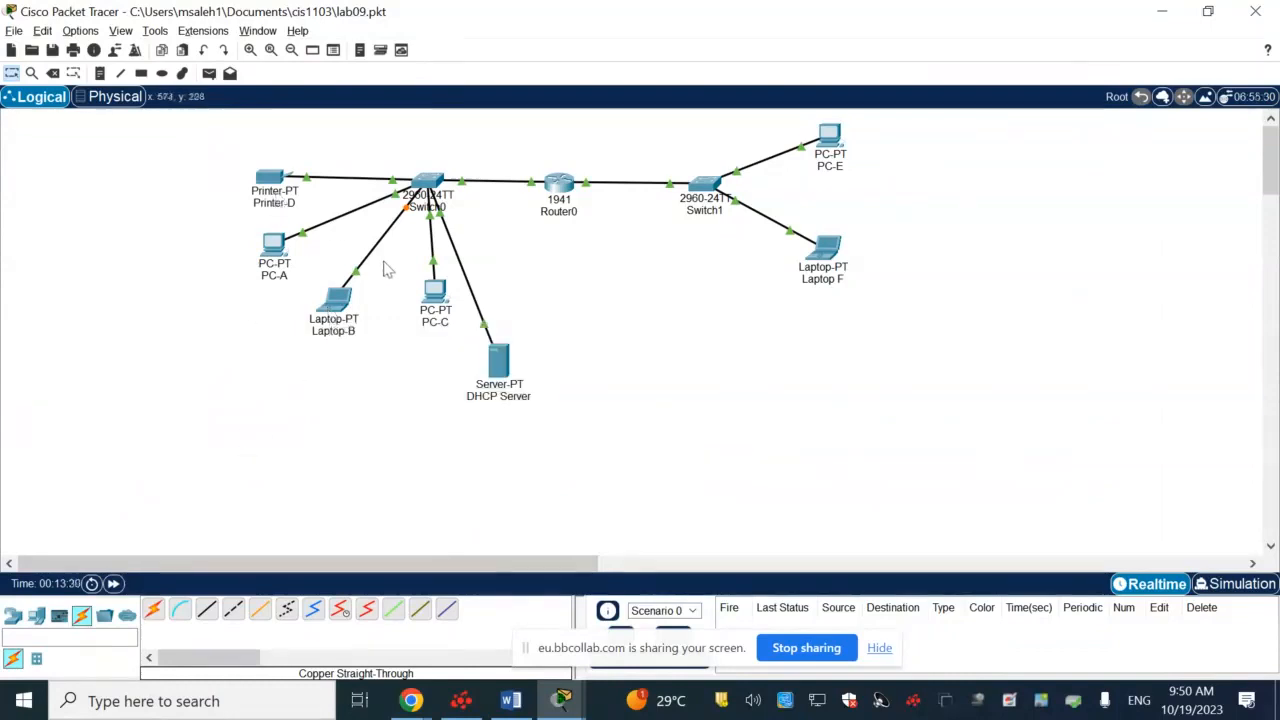
Check the DHCP Server's address details in the topology and the default gateway in its static IP configuration
mouse_move(441, 297)
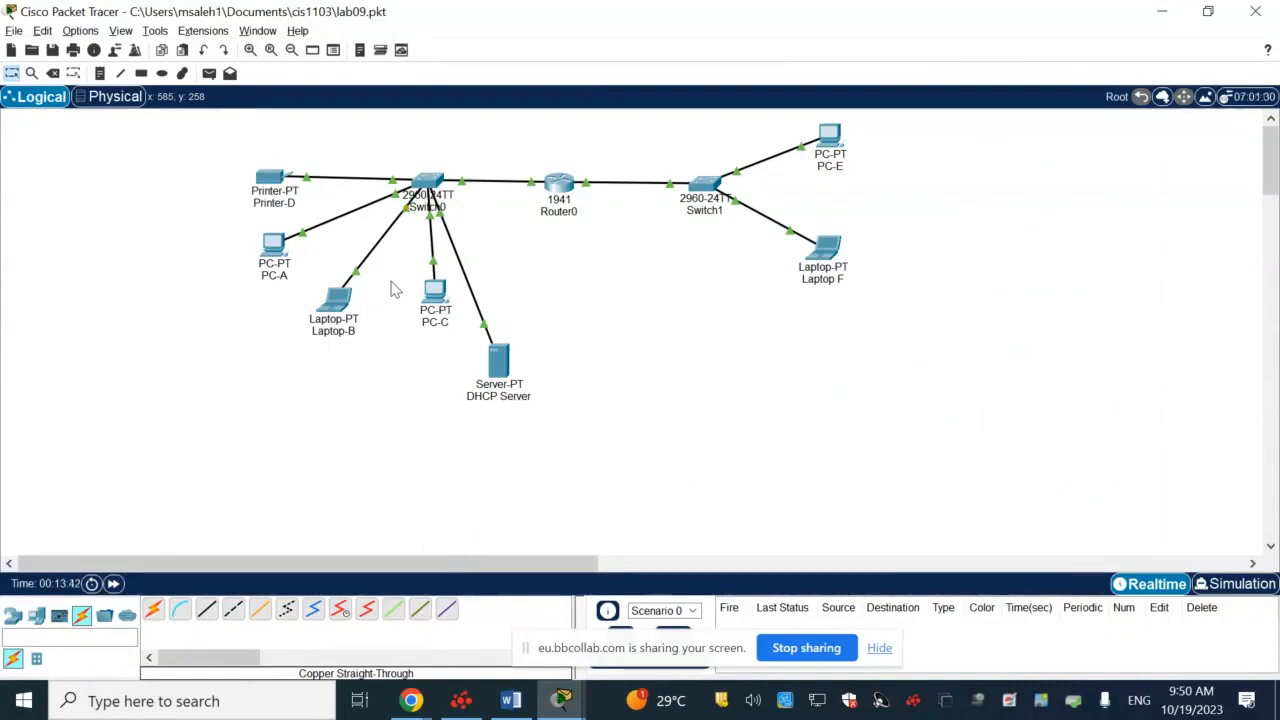
mouse_move(500, 375)
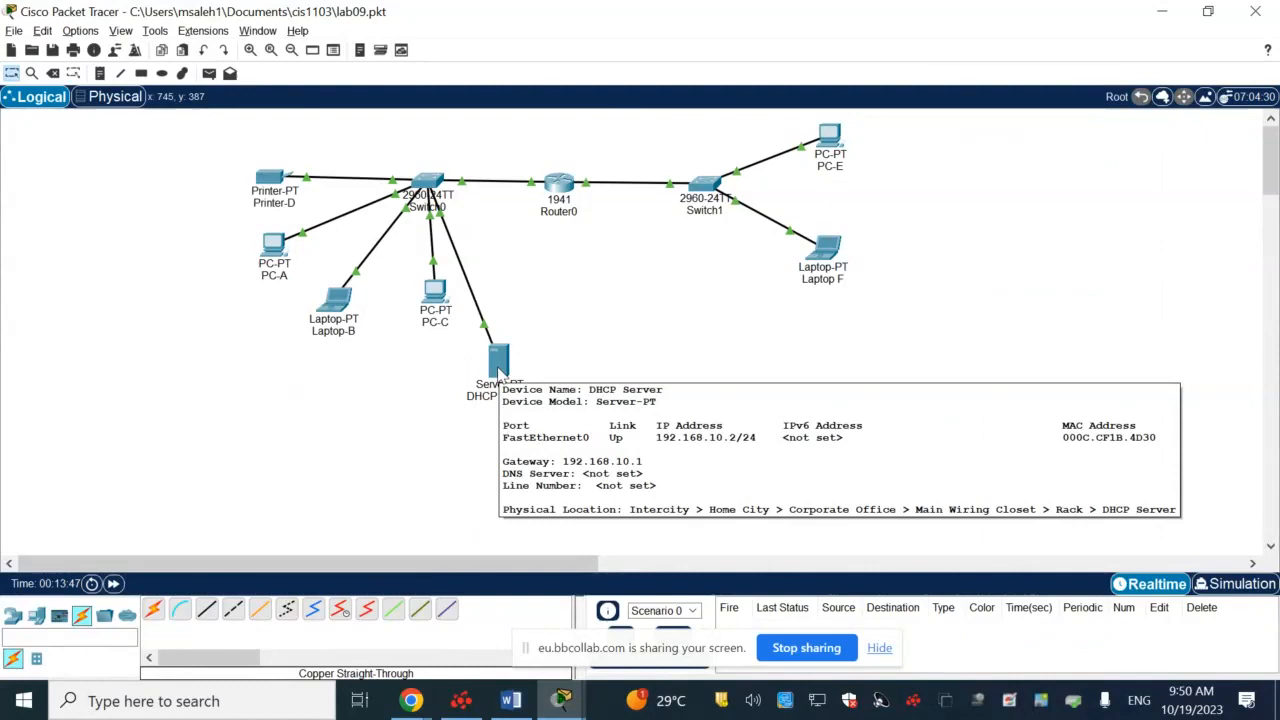
click(500, 375)
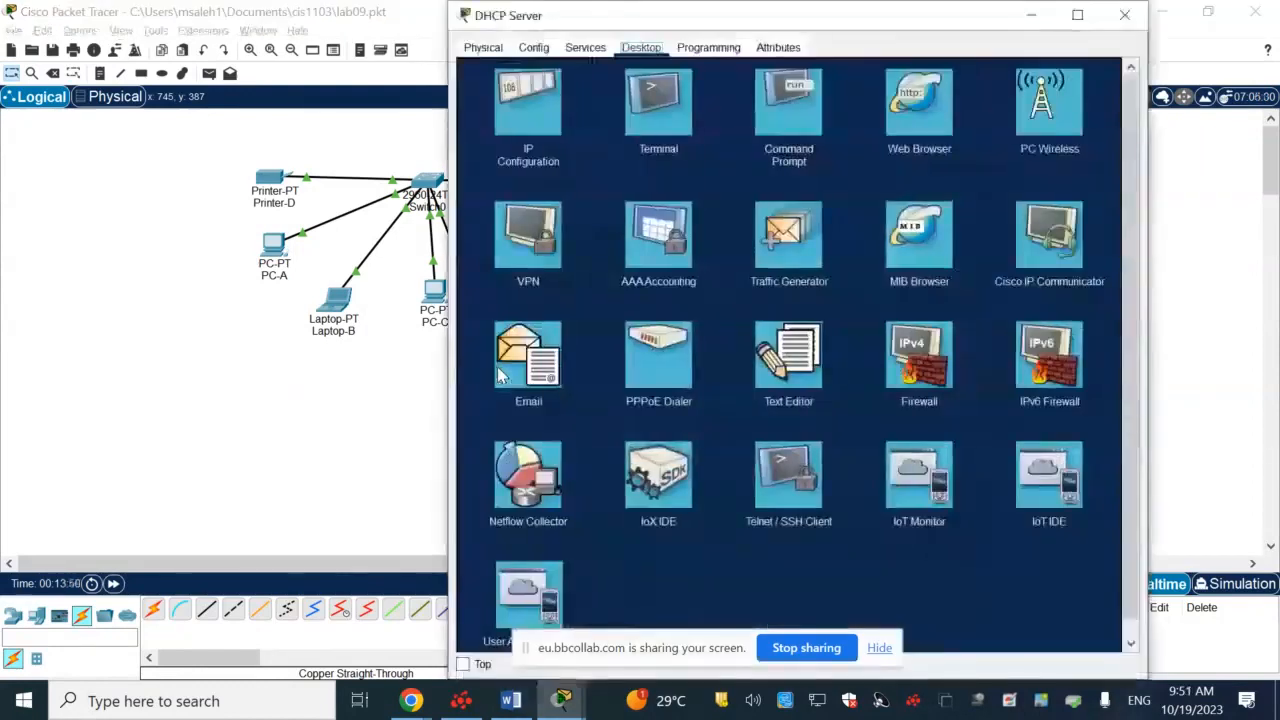
click(530, 118)
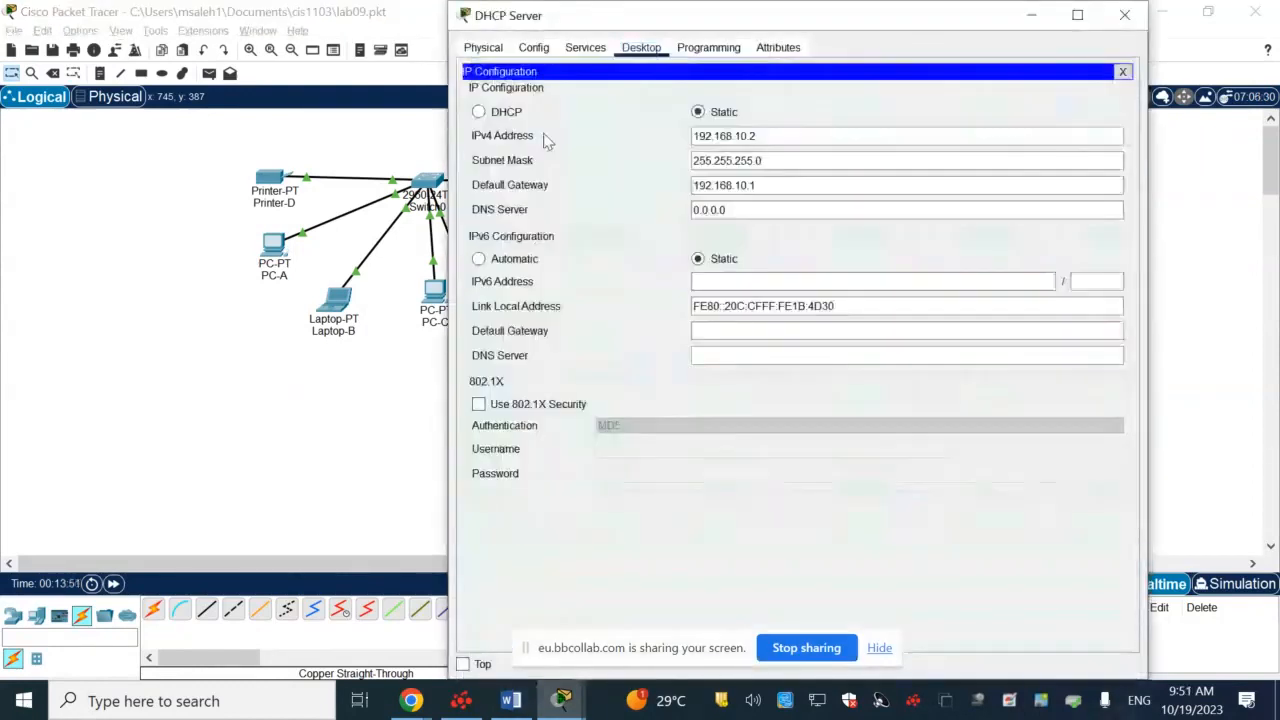
click(745, 184)
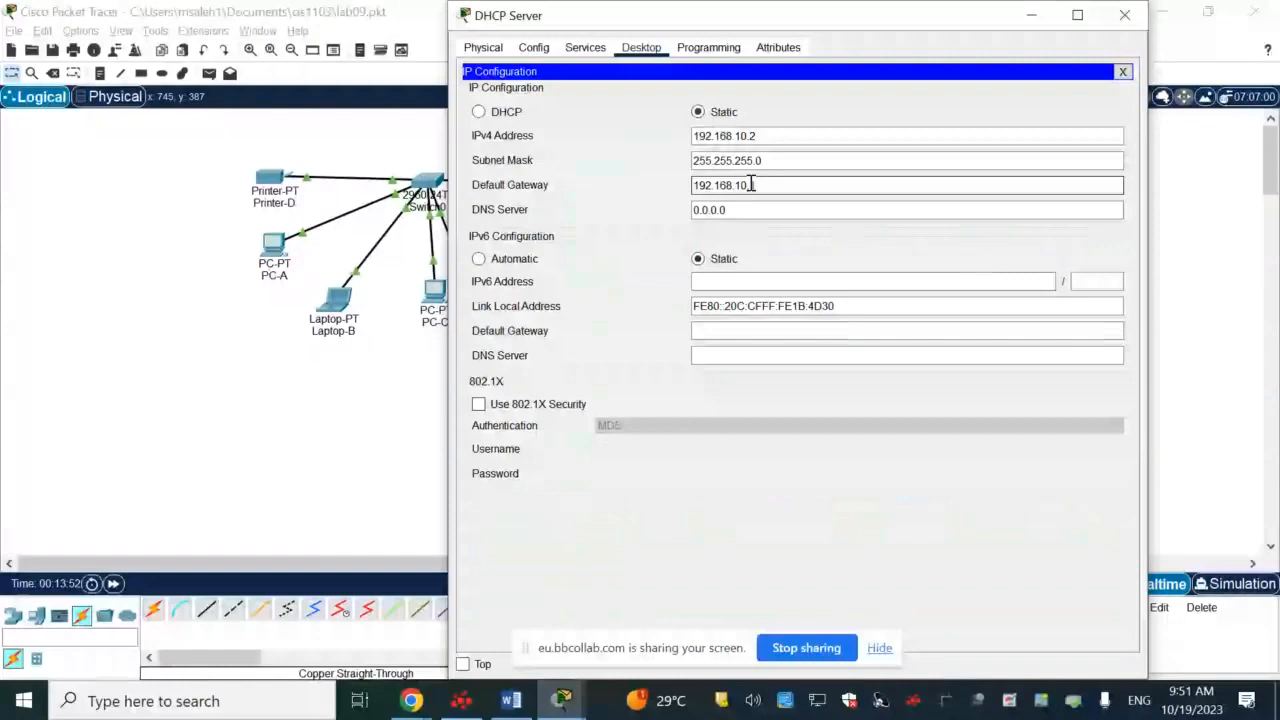
text(1)
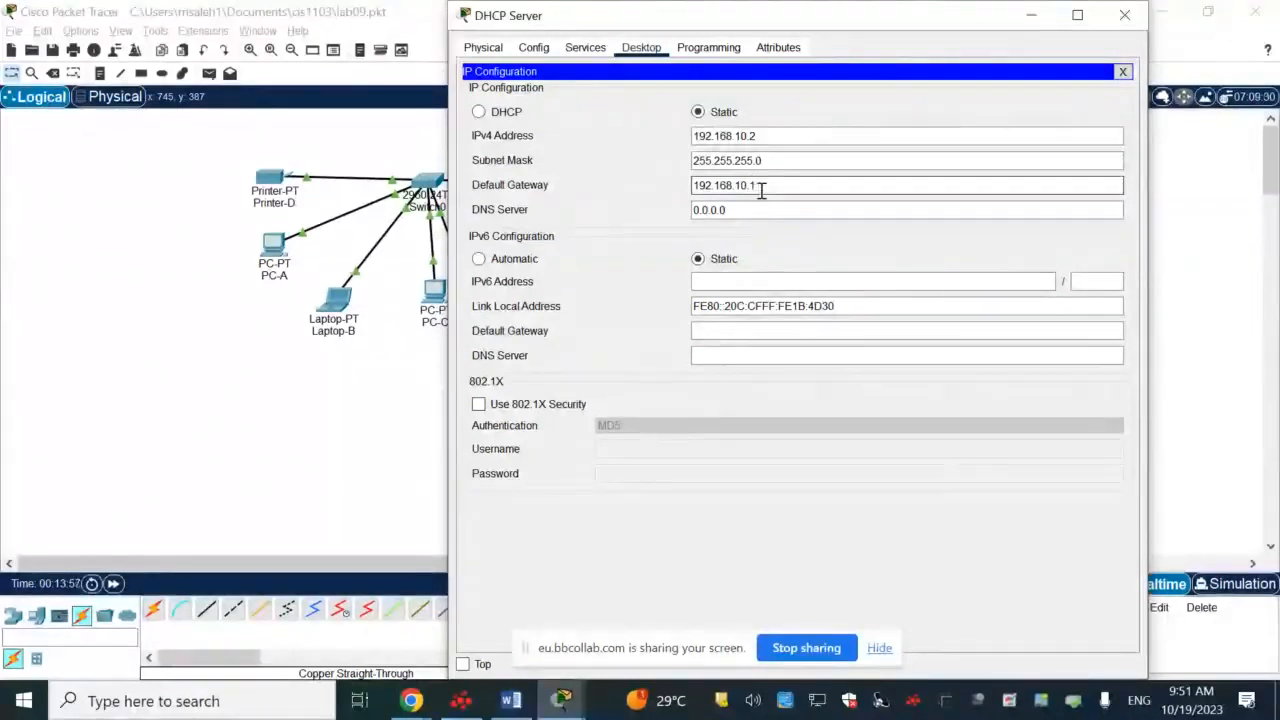
Review the IP settings of Router0's GigabitEthernet0/0 and GigabitEthernet0/1 interfaces, and return to the topology
drag(795, 24, 990, 120)
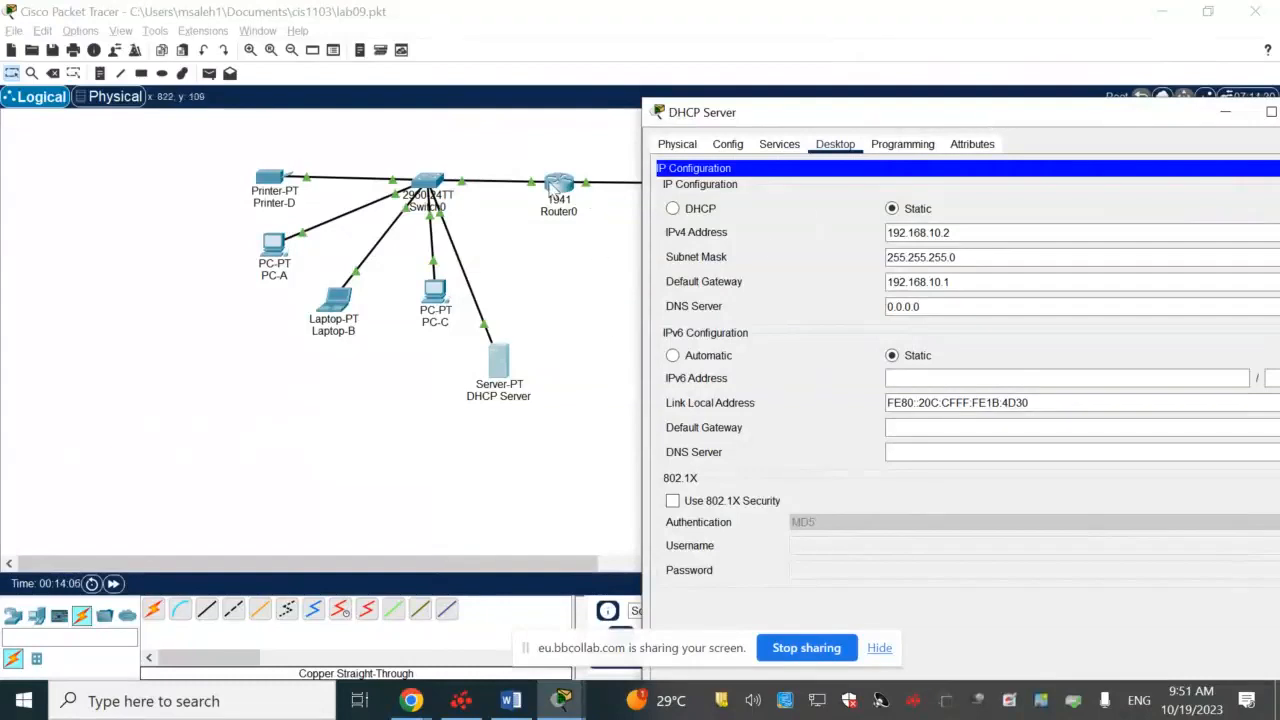
click(554, 186)
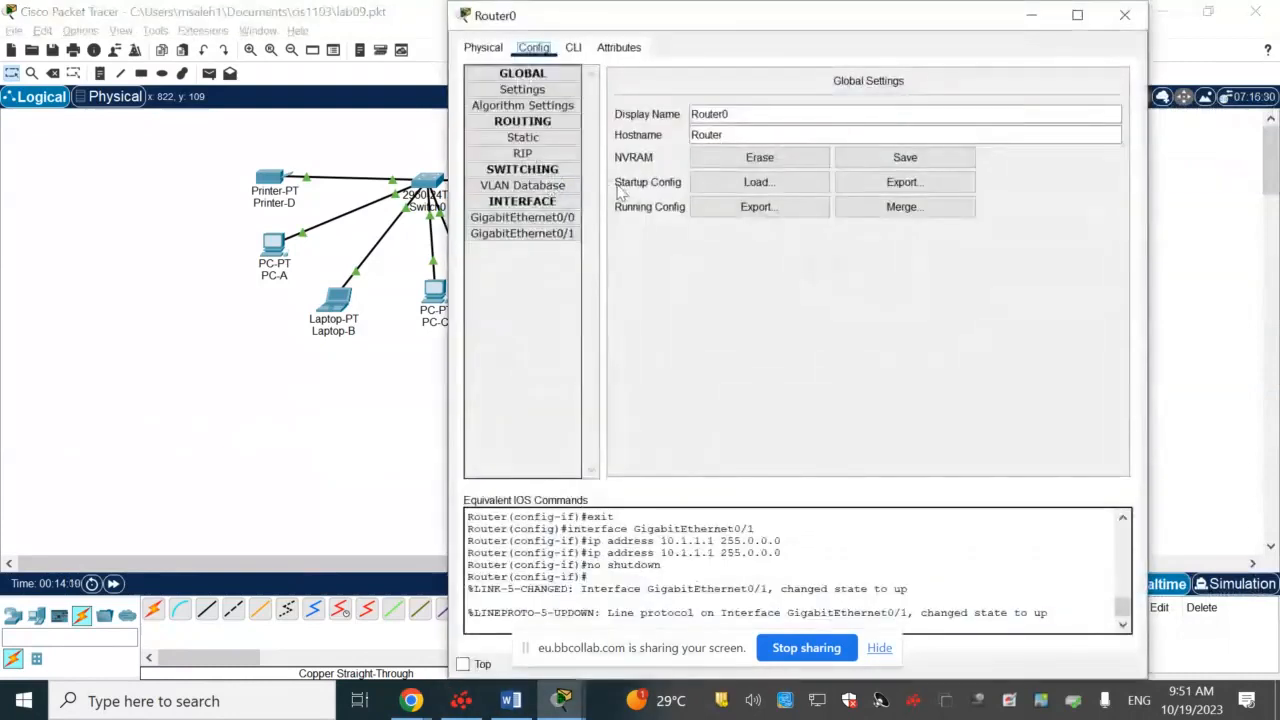
click(522, 218)
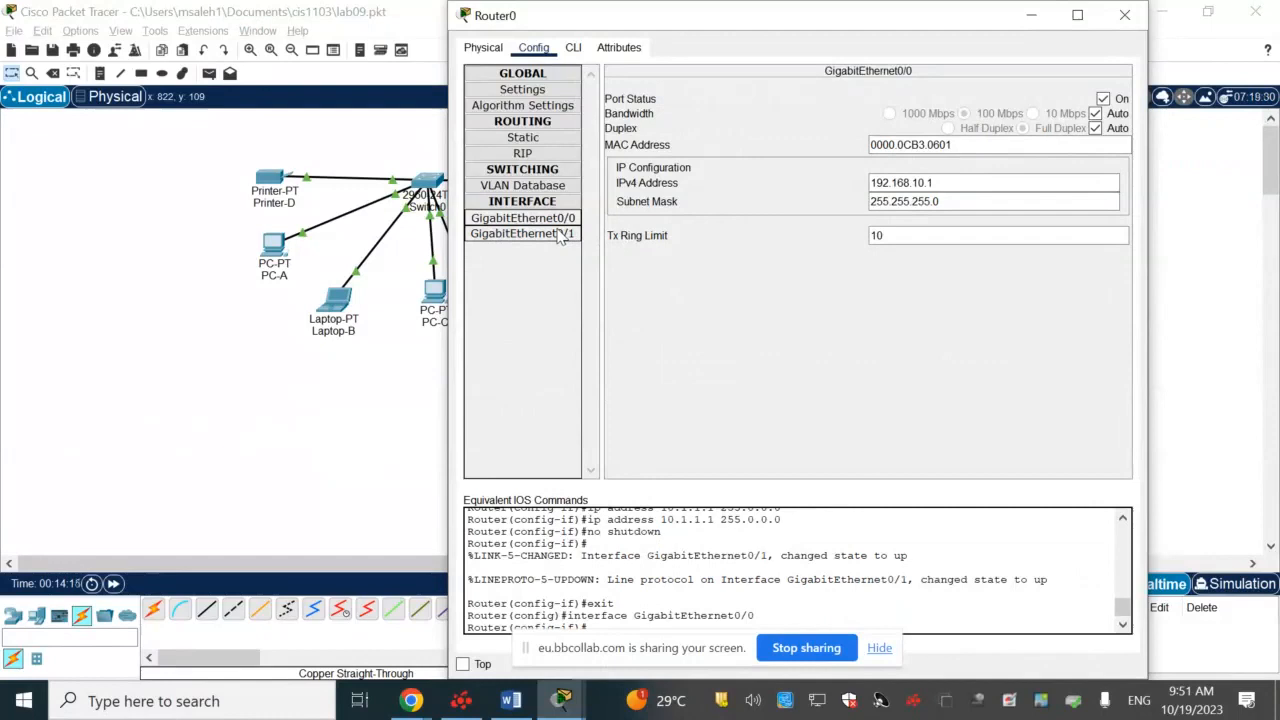
click(560, 236)
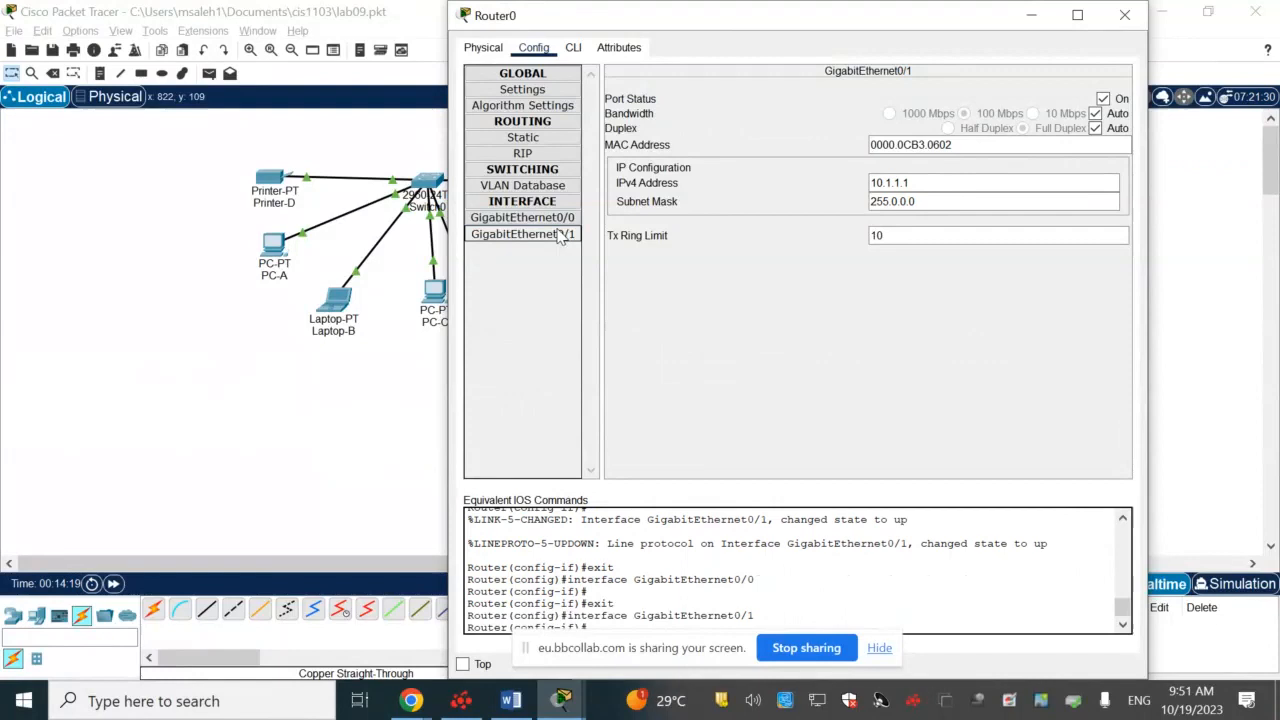
click(556, 219)
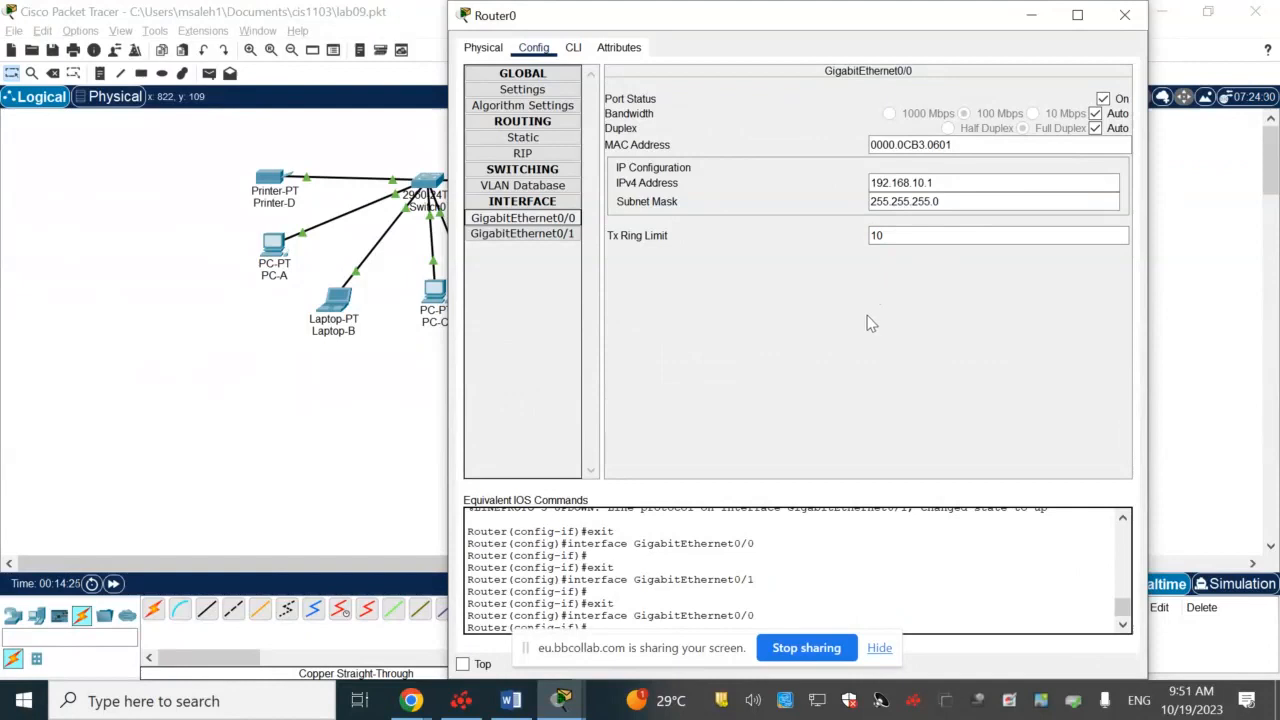
click(535, 234)
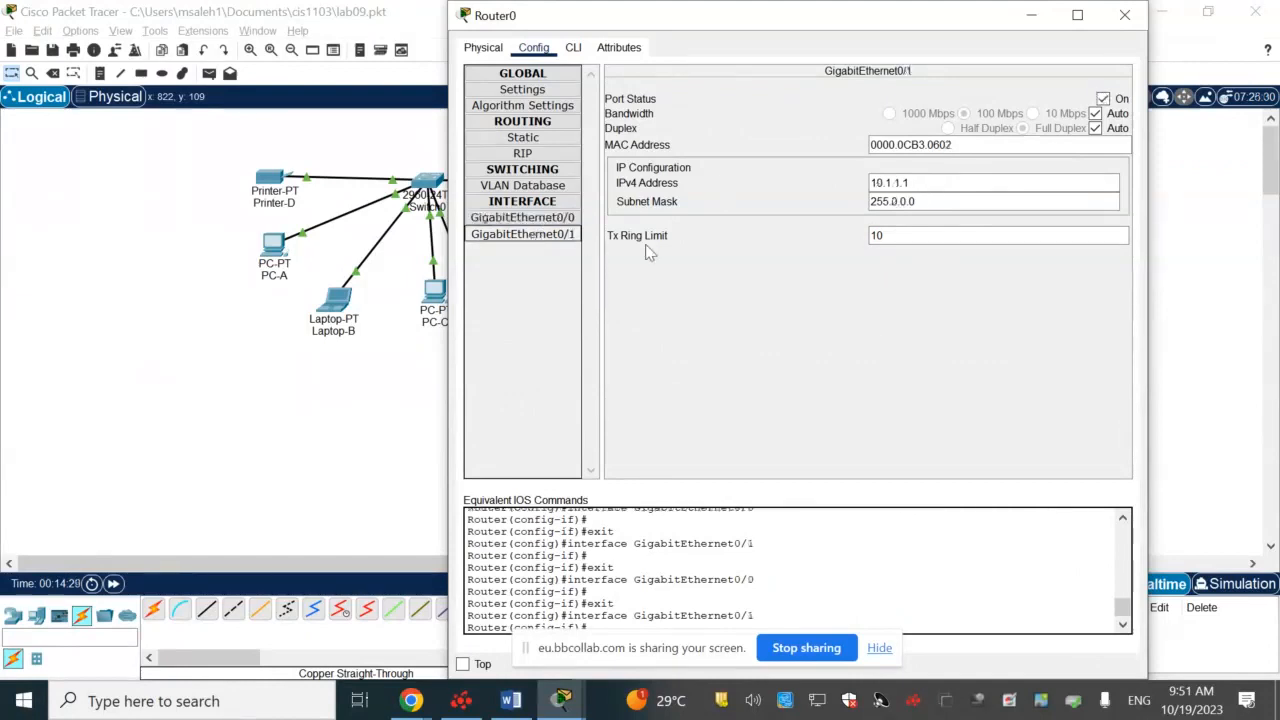
click(1122, 18)
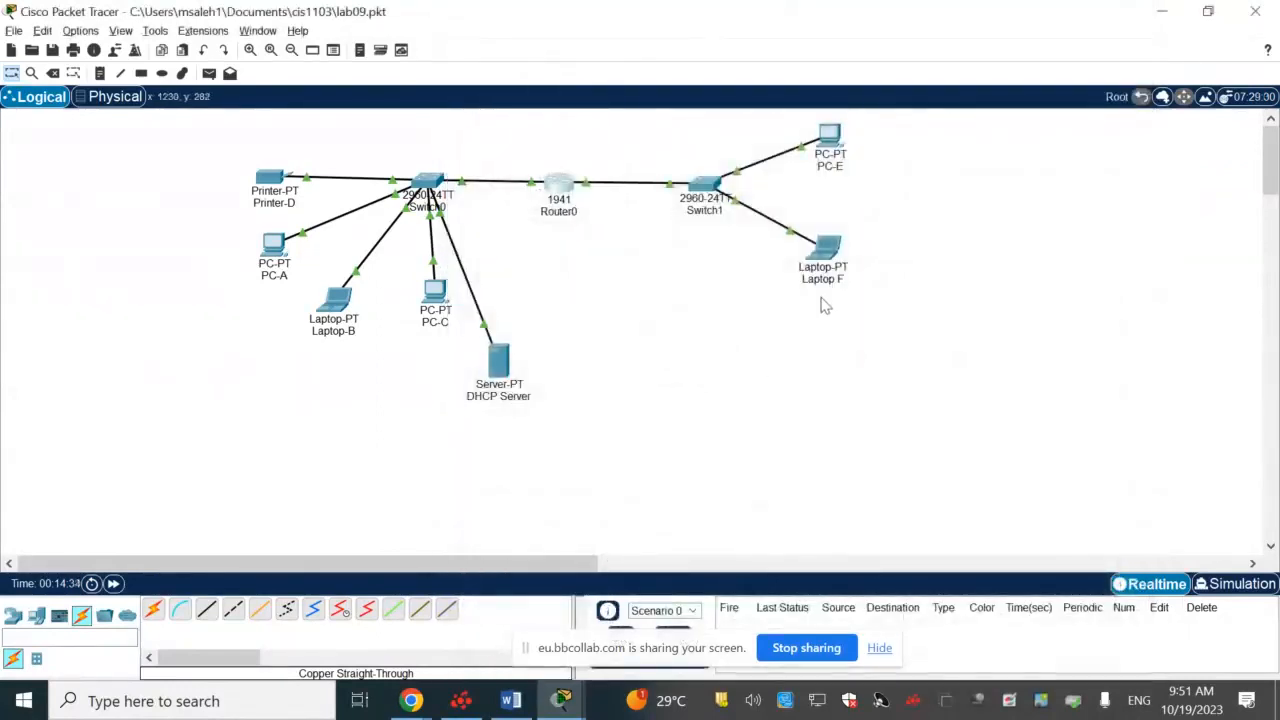
Switch to the Blackboard Collaborate session in Chrome
click(411, 700)
click(303, 617)
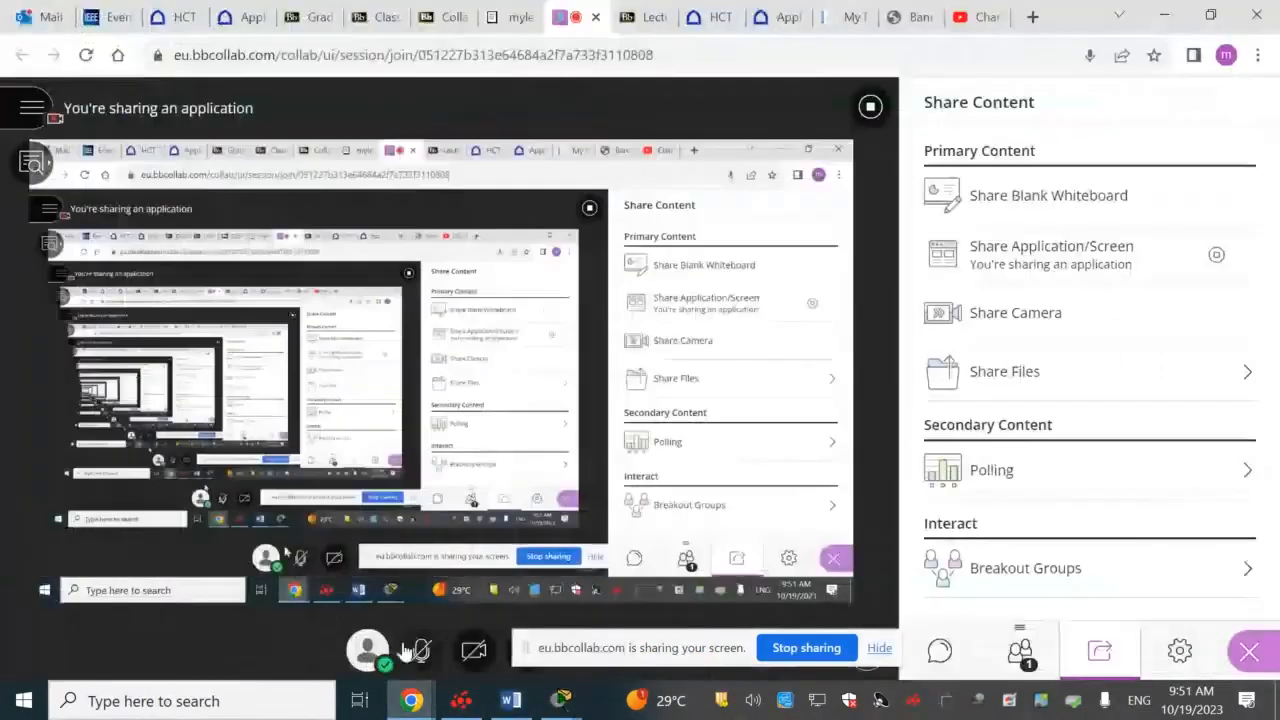